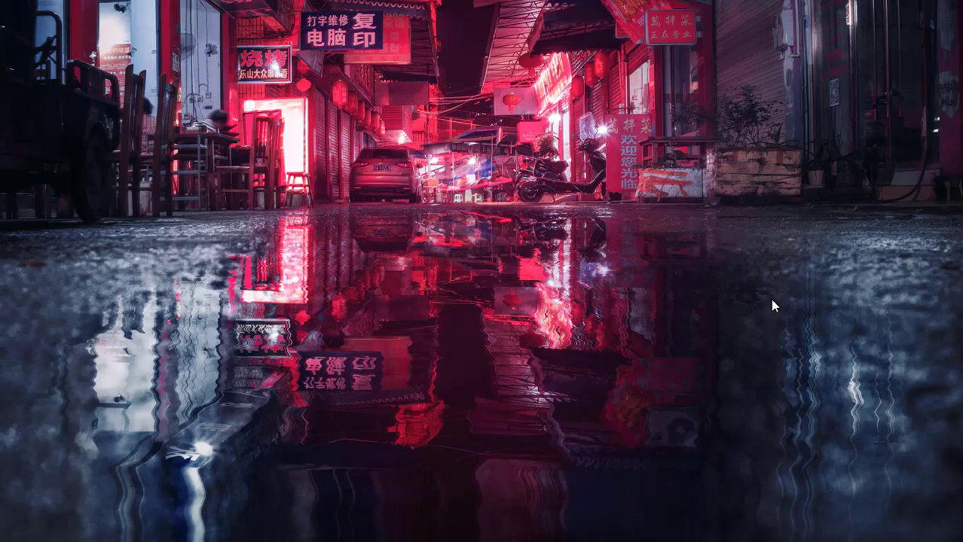
Launch Excel 2013 from the taskbar and start a blank workbook
click(772, 302)
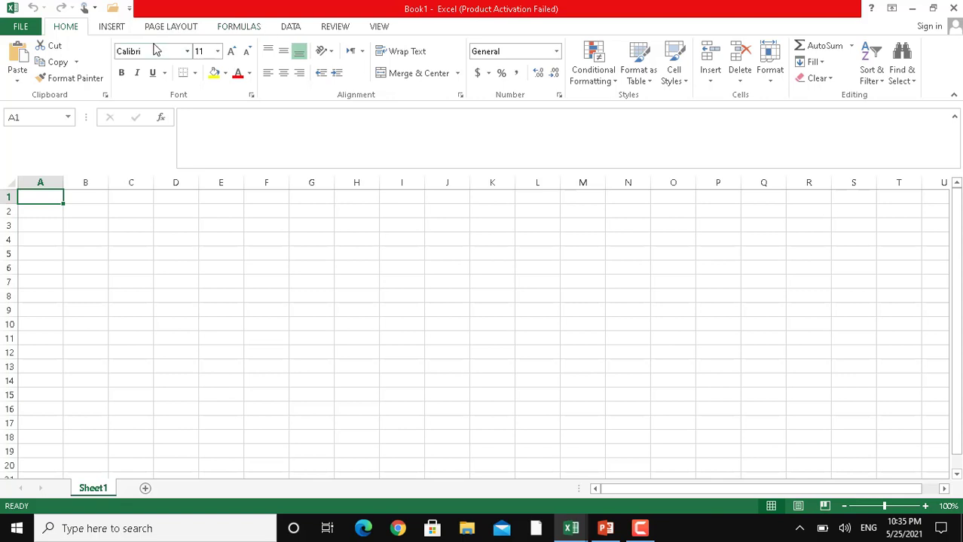
Apply custom margins of 0.75" top and bottom and 0.7" left and right
click(161, 30)
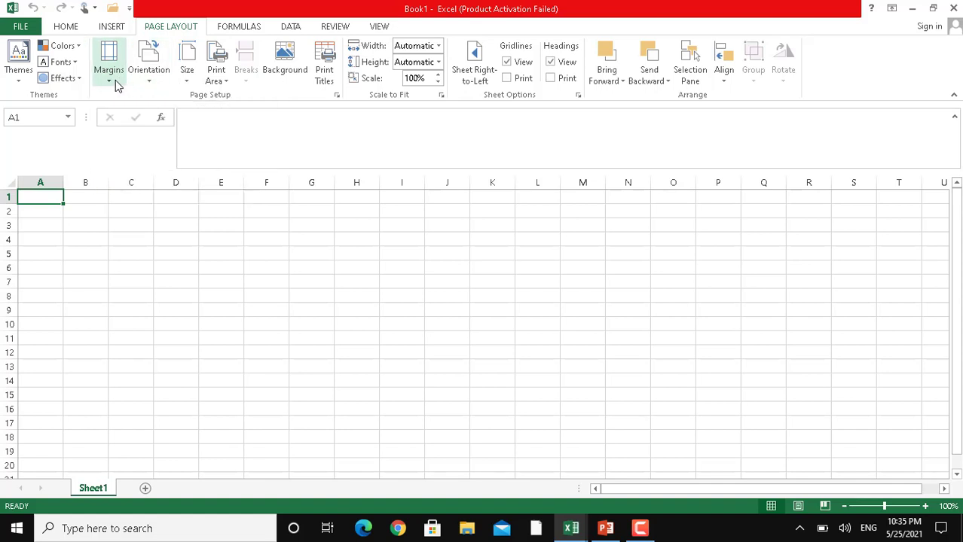
click(116, 84)
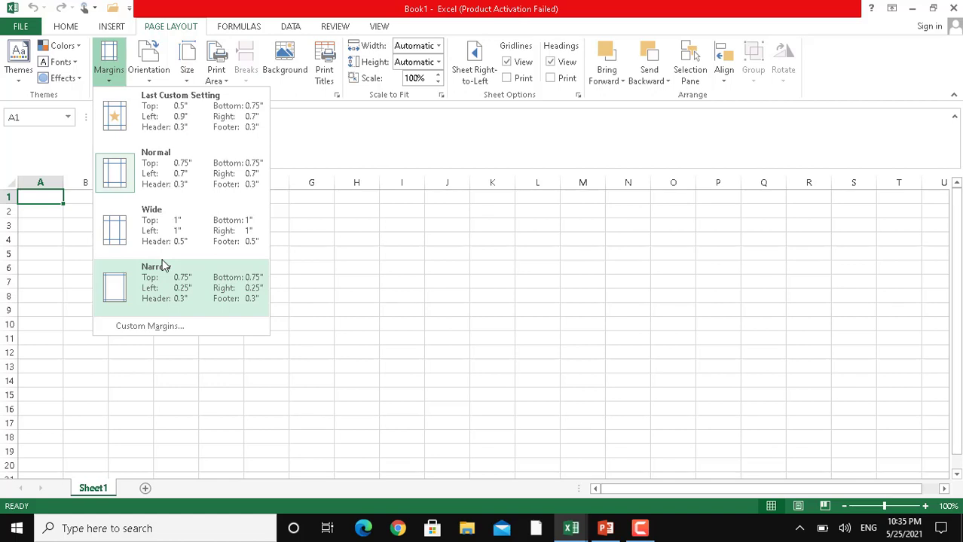
click(155, 326)
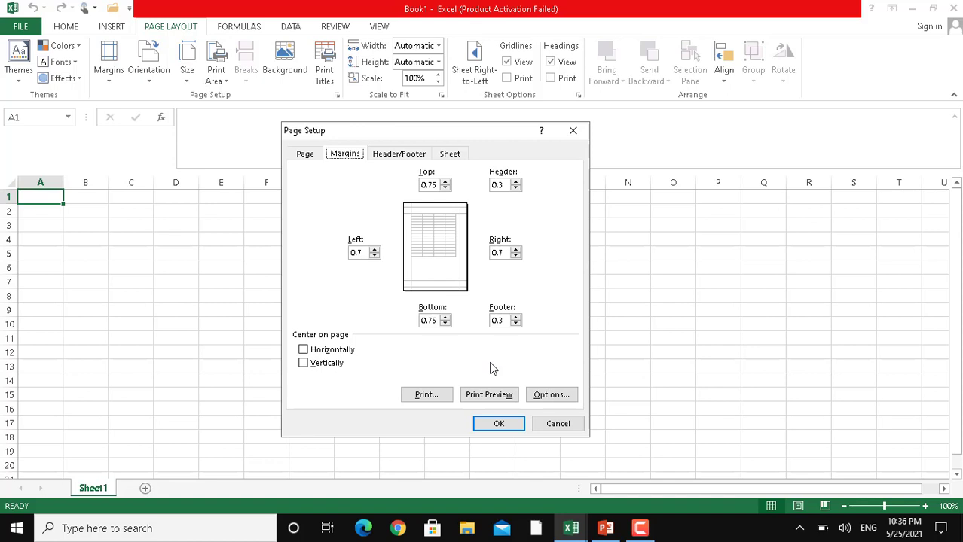
click(496, 424)
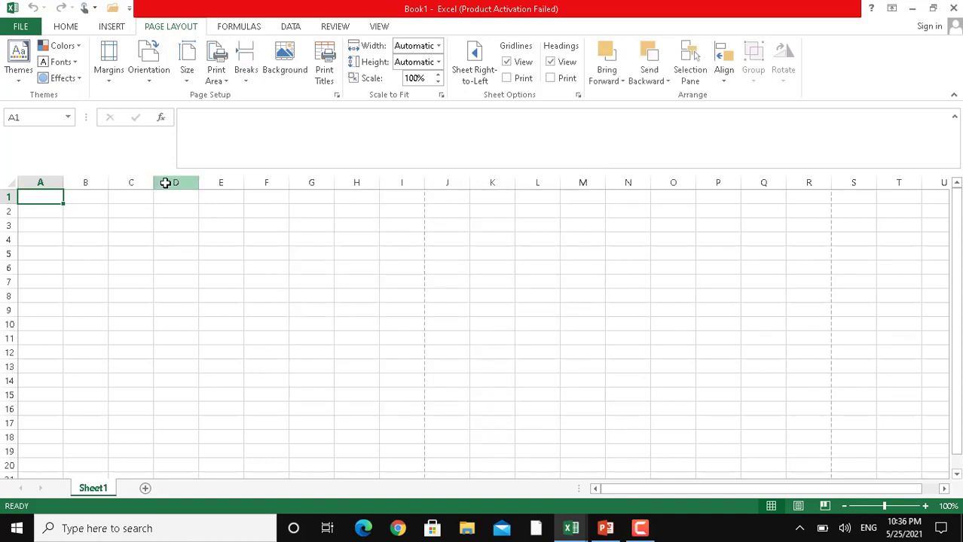
click(150, 87)
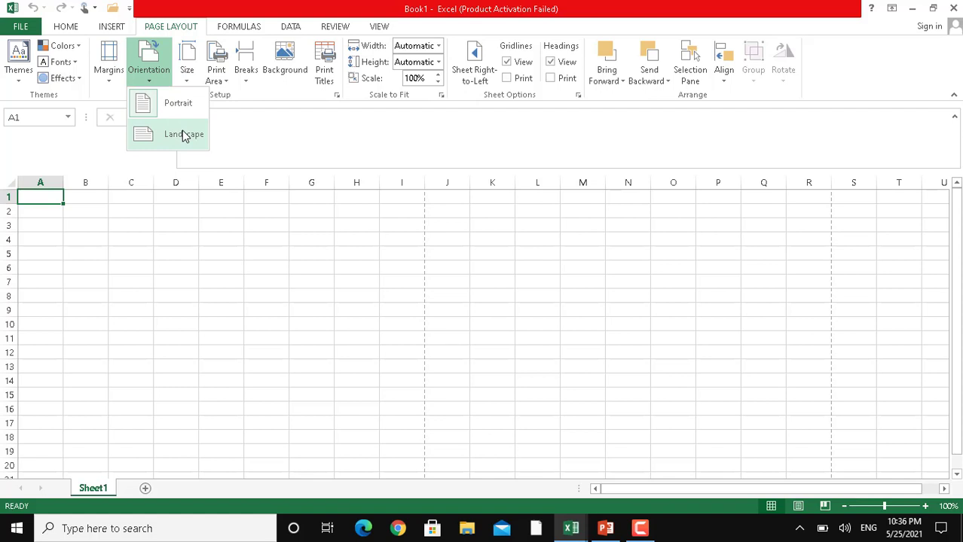
click(183, 135)
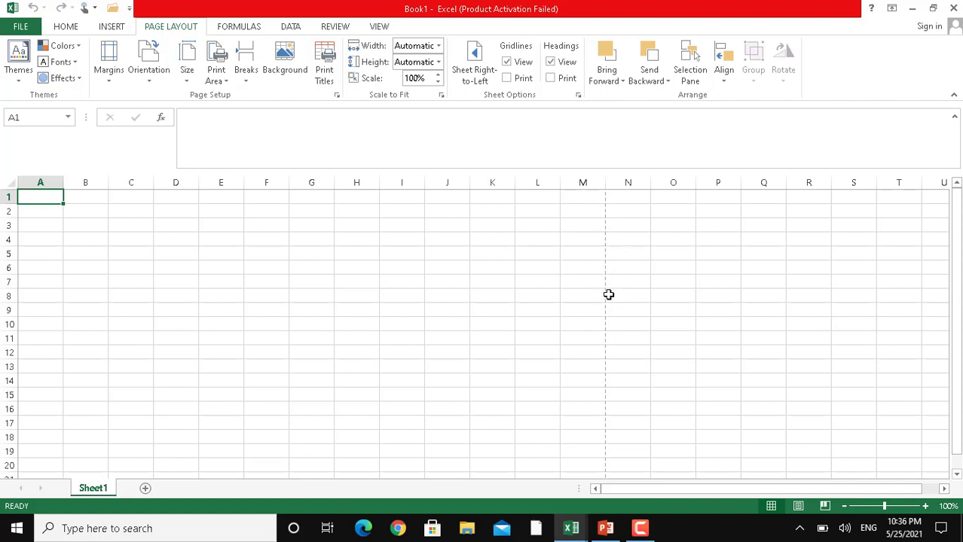
click(155, 84)
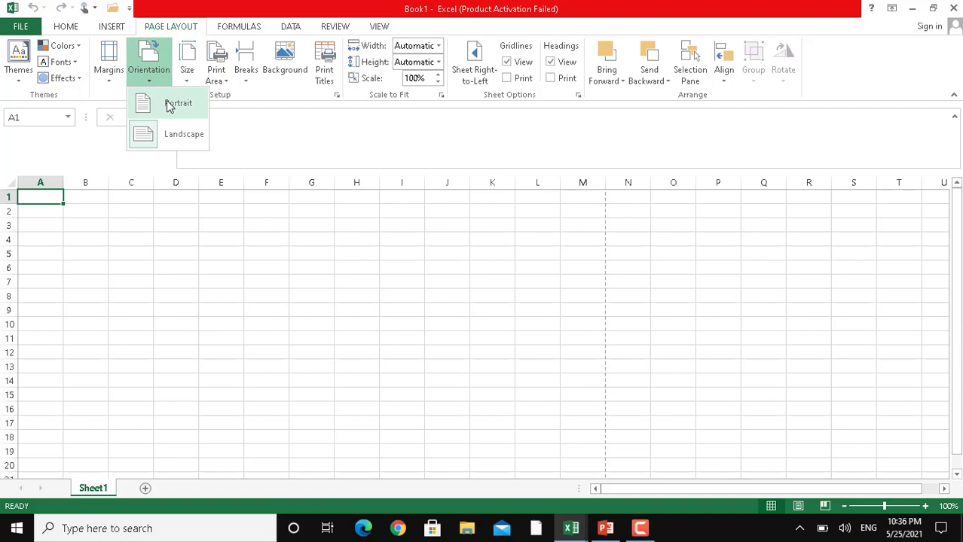
click(171, 103)
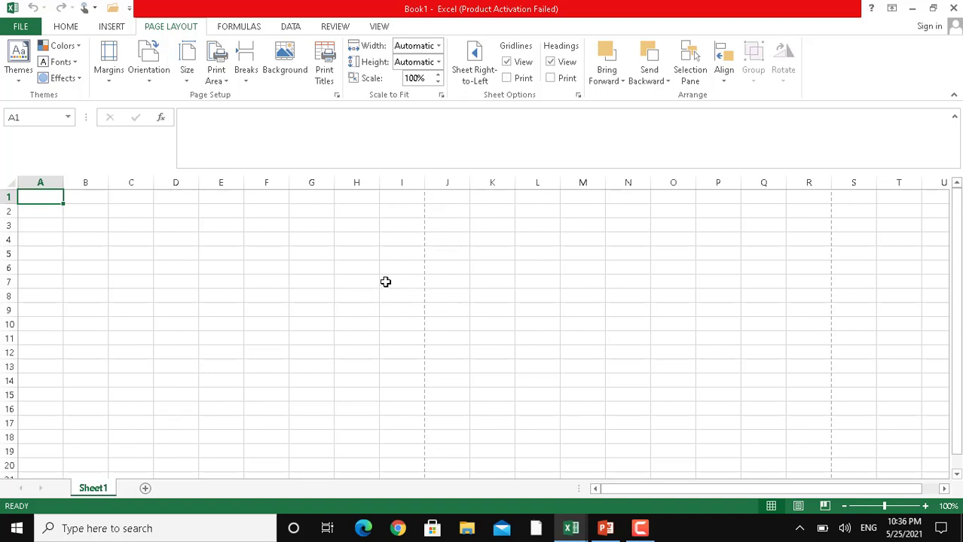
click(187, 75)
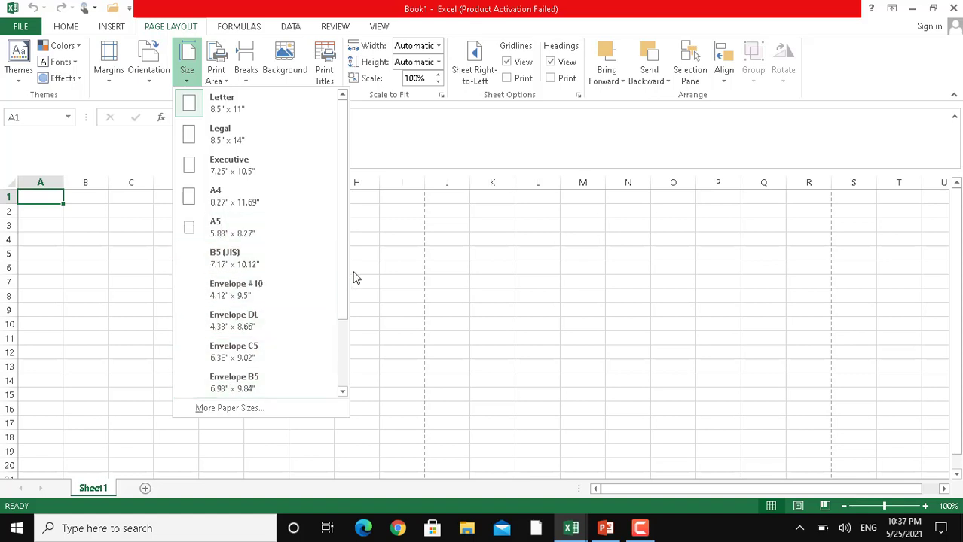
drag(343, 284, 340, 390)
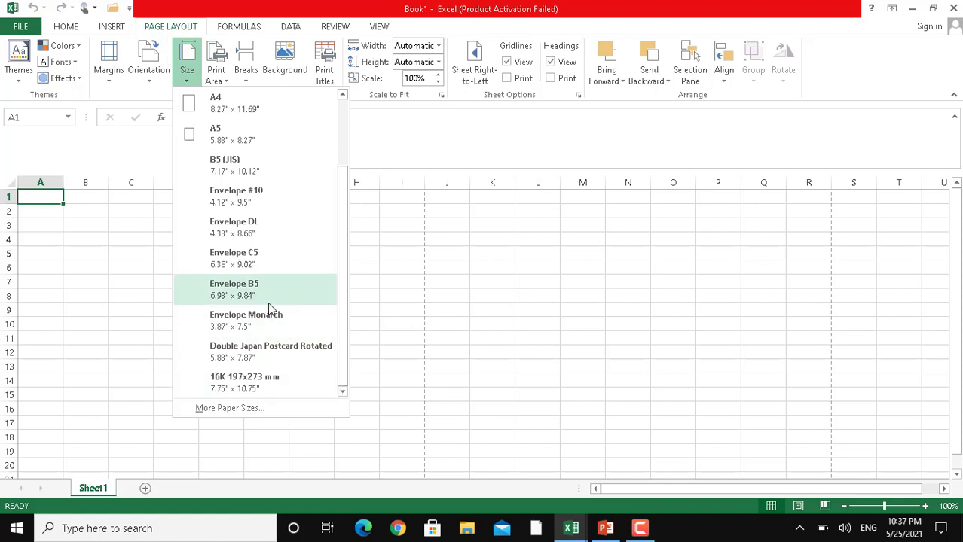
drag(340, 296, 337, 192)
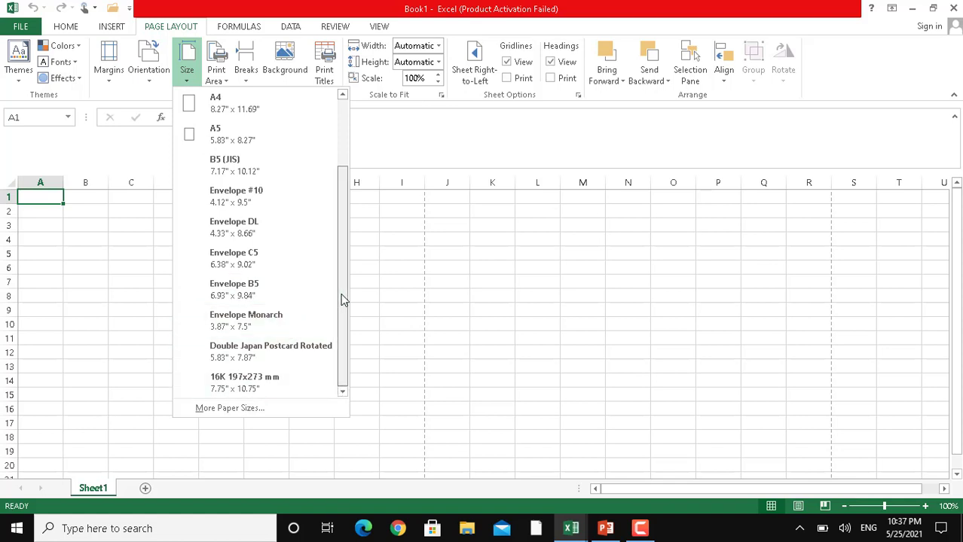
click(380, 238)
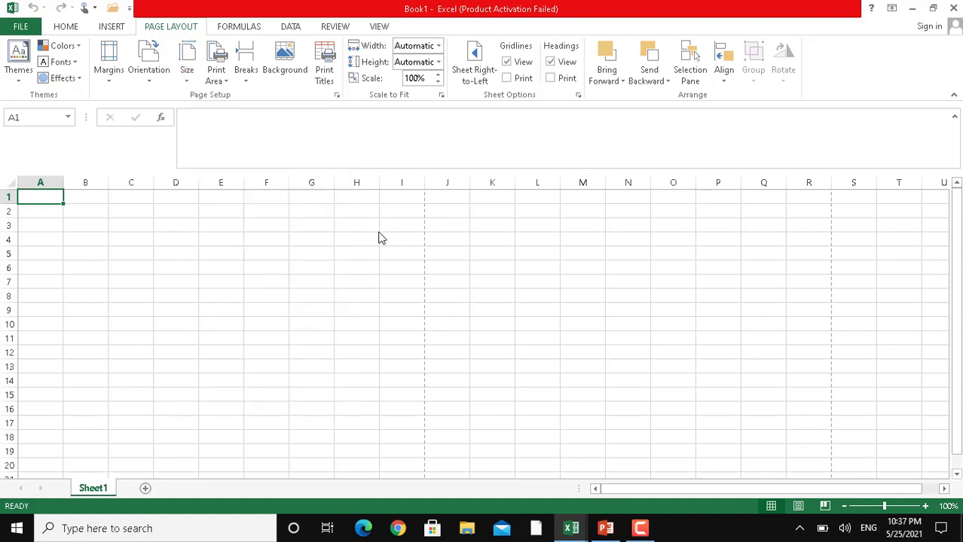
click(226, 81)
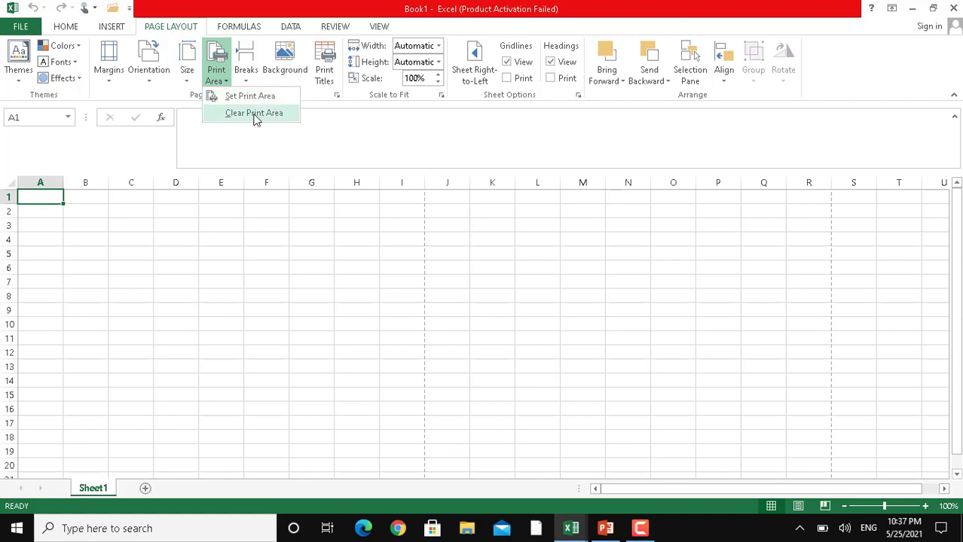
click(247, 80)
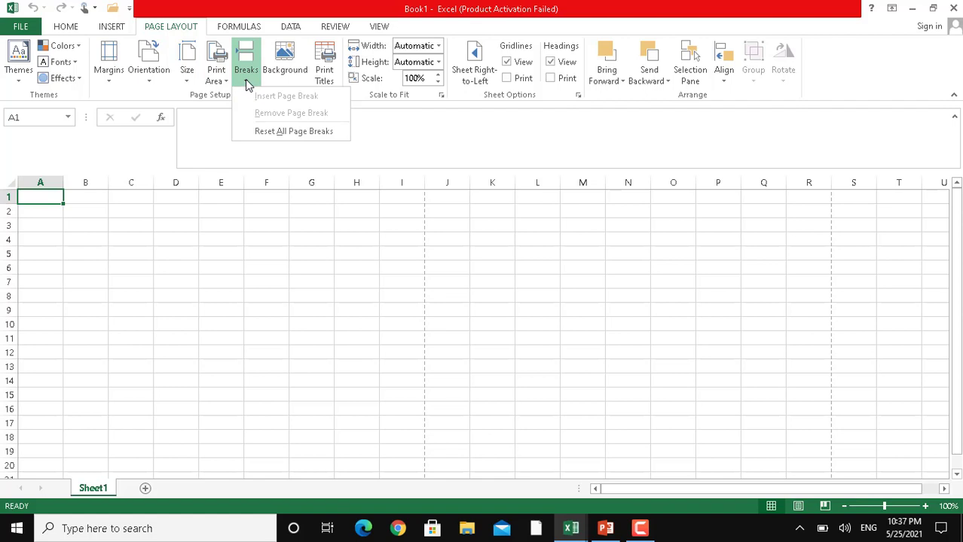
click(263, 298)
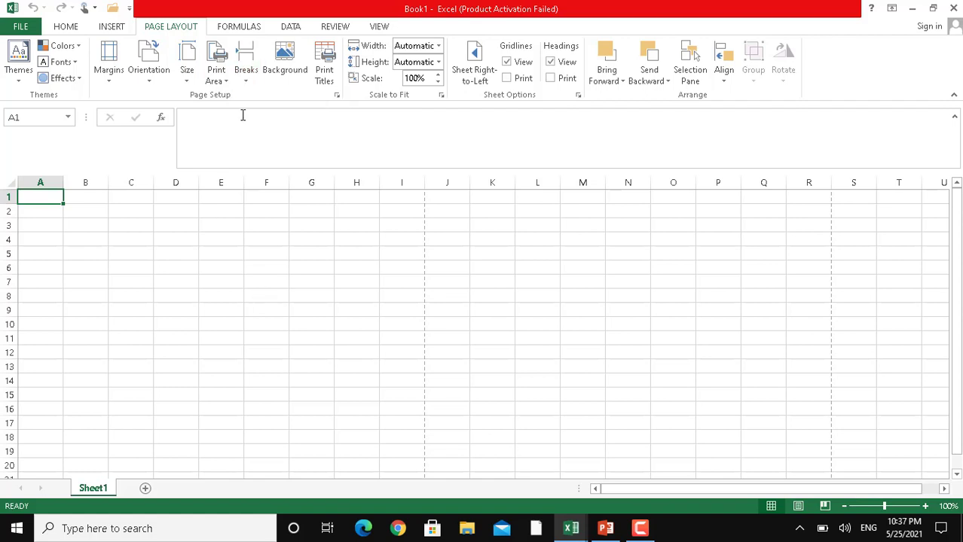
click(246, 79)
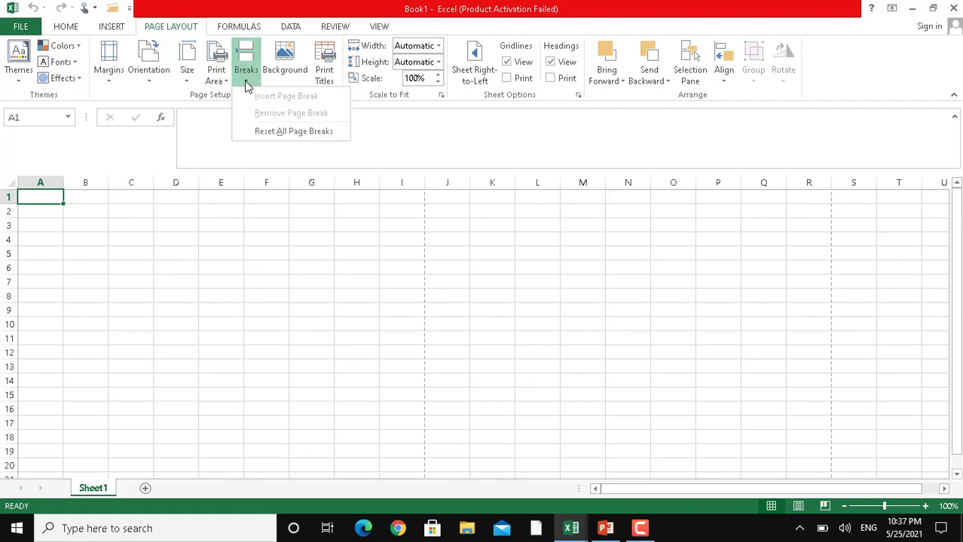
click(278, 133)
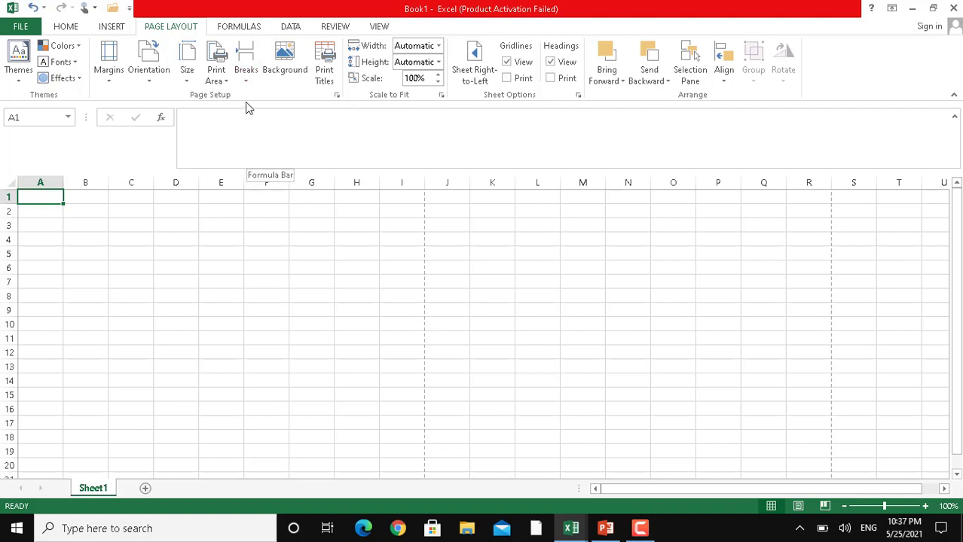
click(248, 82)
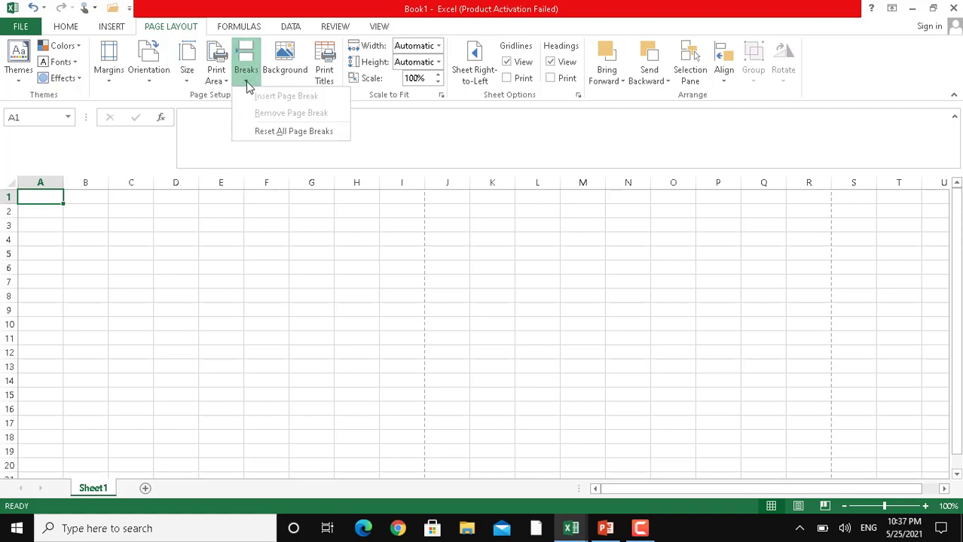
click(285, 73)
click(287, 71)
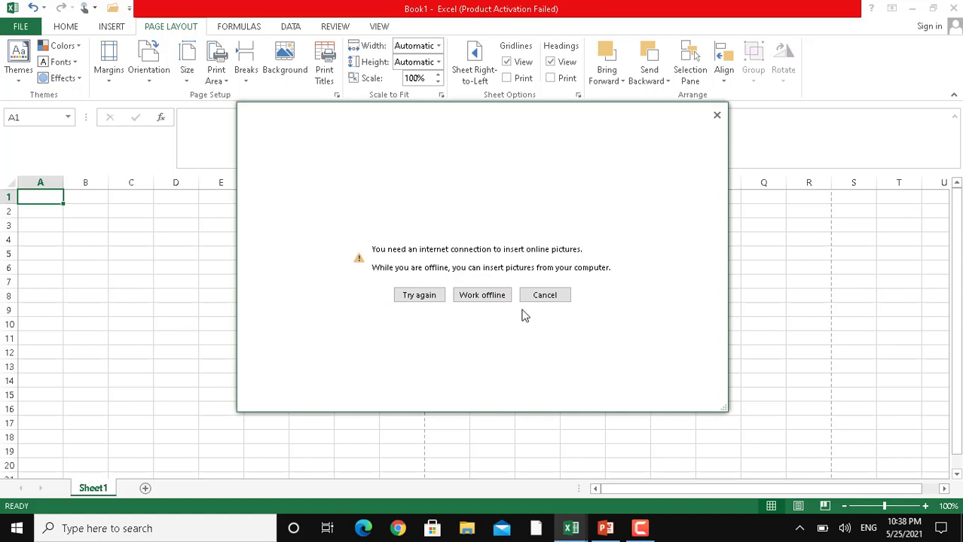
click(716, 116)
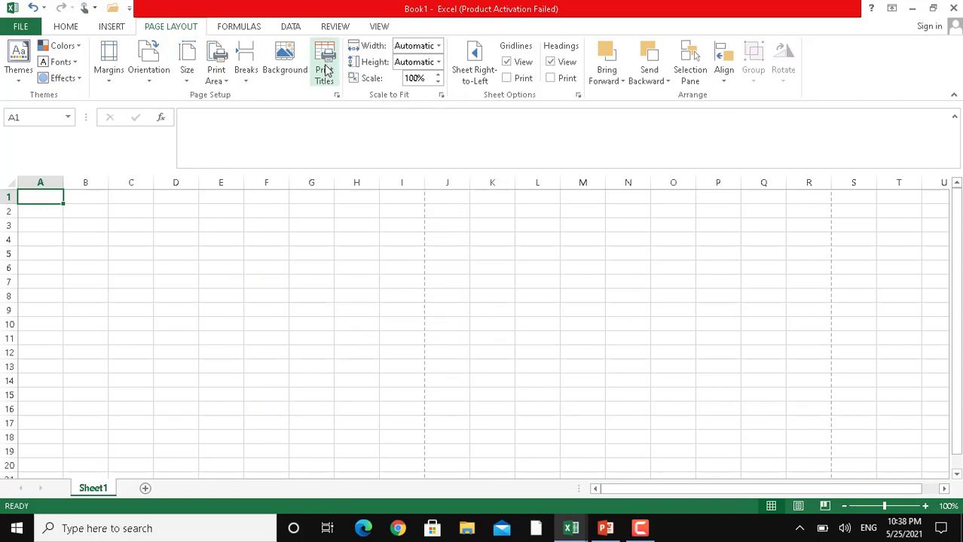
click(325, 71)
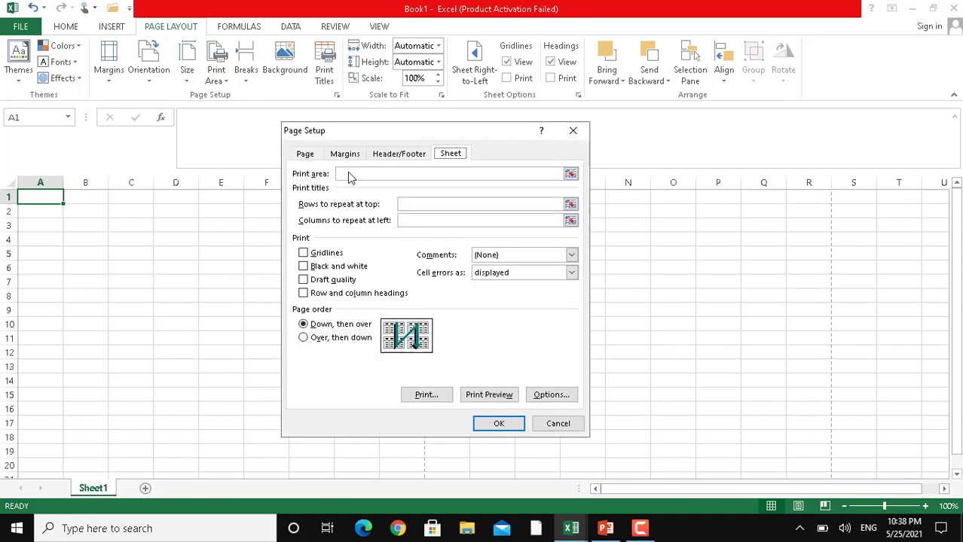
click(416, 154)
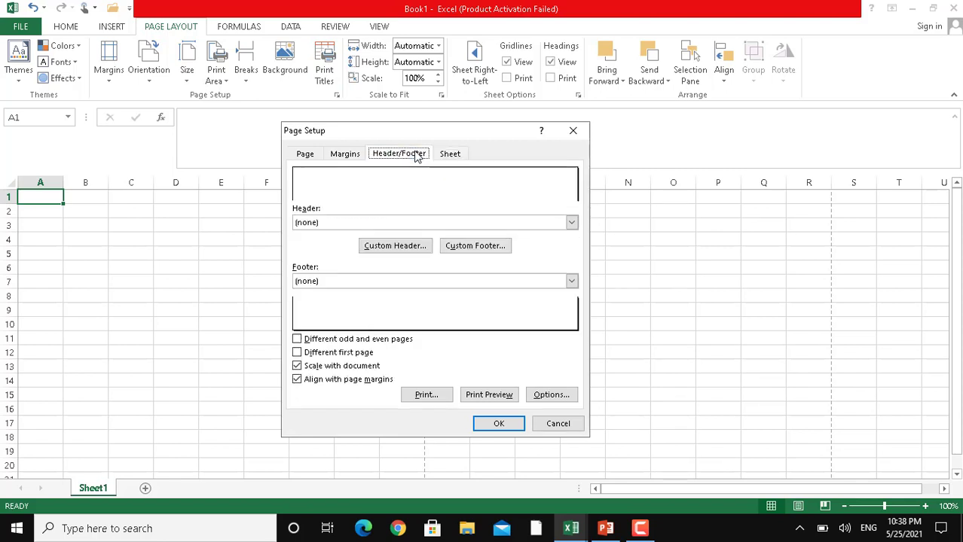
click(350, 158)
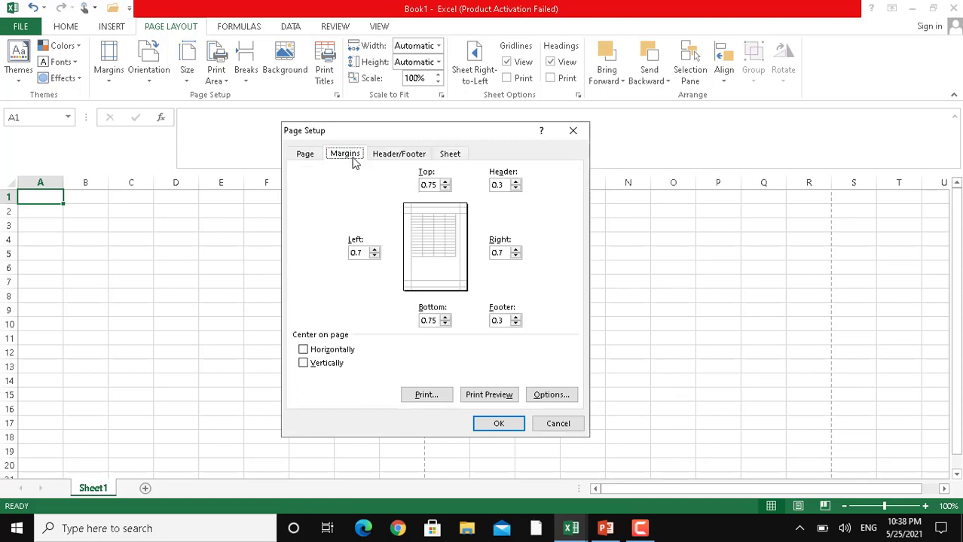
click(305, 158)
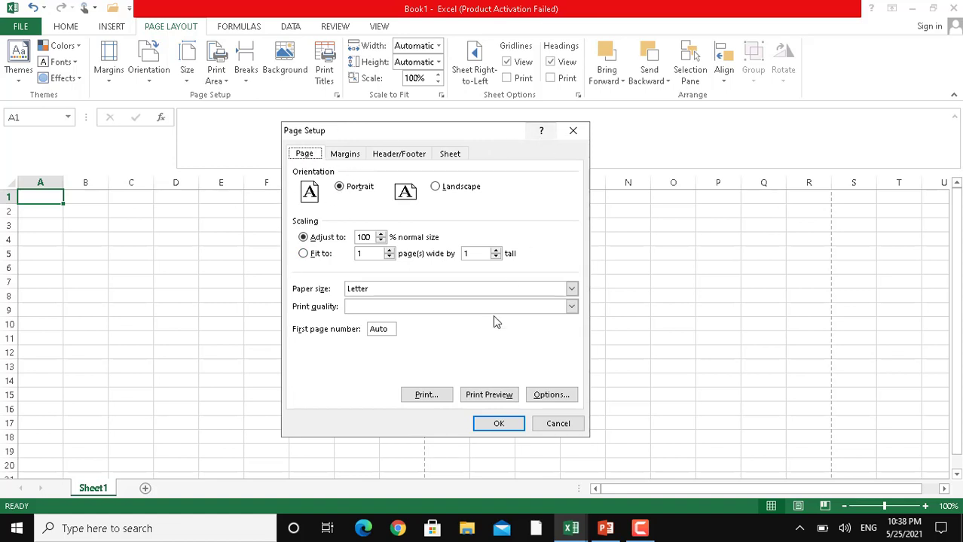
click(497, 423)
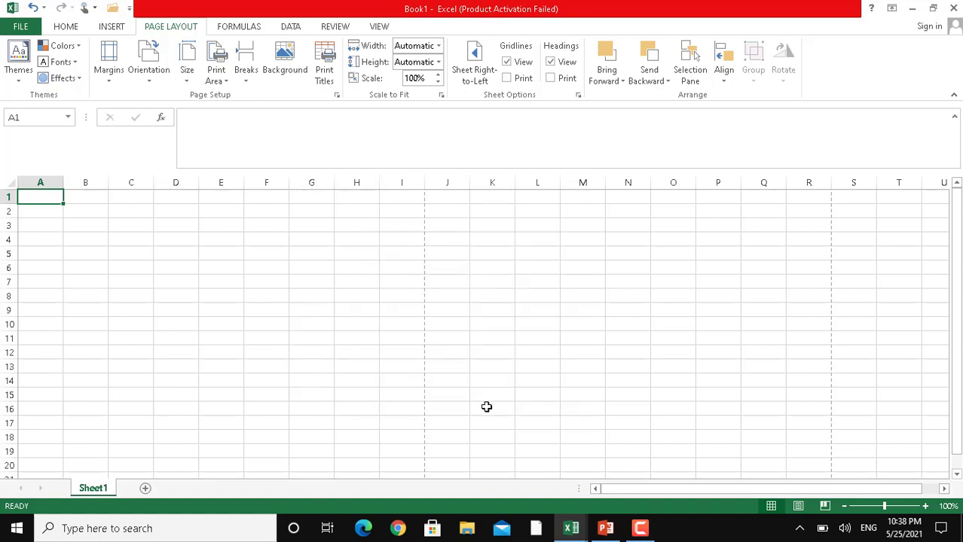
Leave the fit-to-page width set to Automatic
click(438, 47)
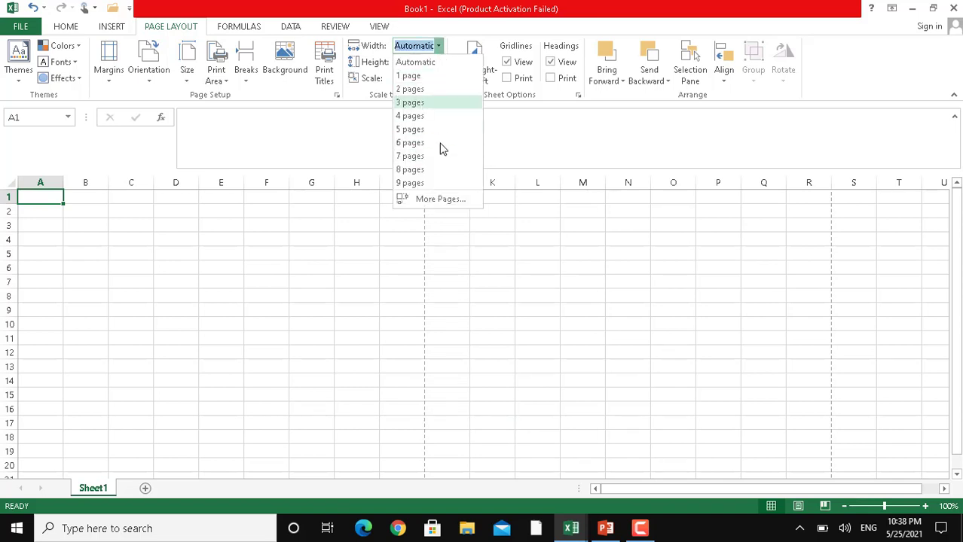
click(428, 62)
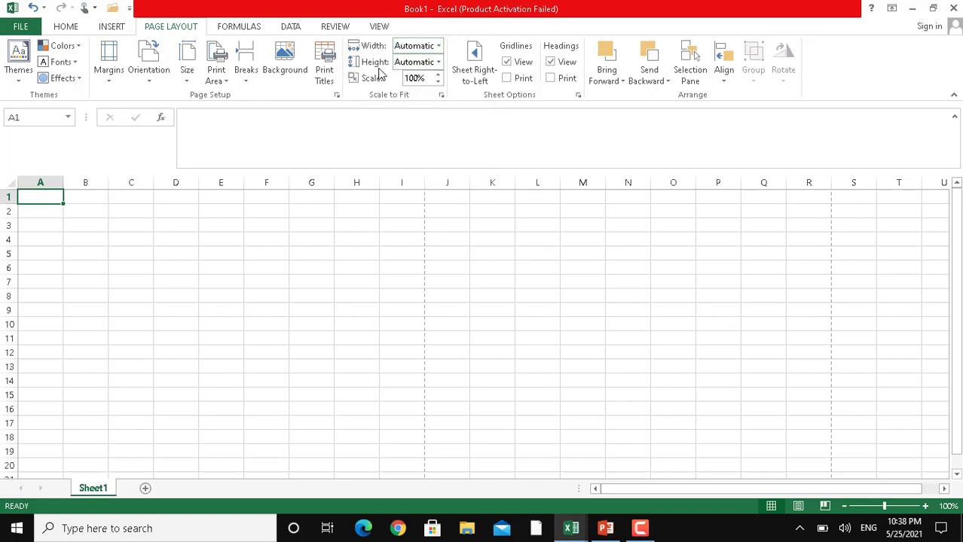
click(230, 234)
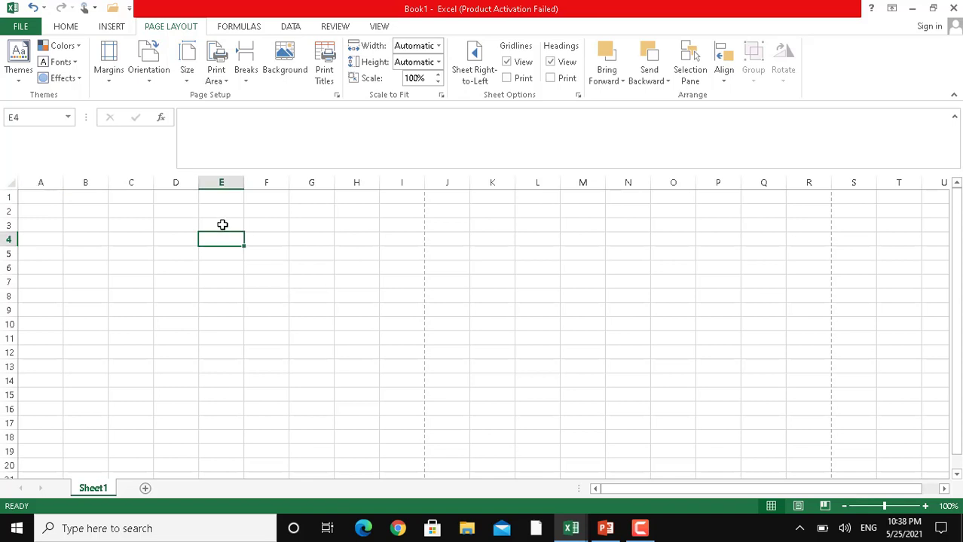
Put All Borders on cell E3 and widen column E
click(222, 223)
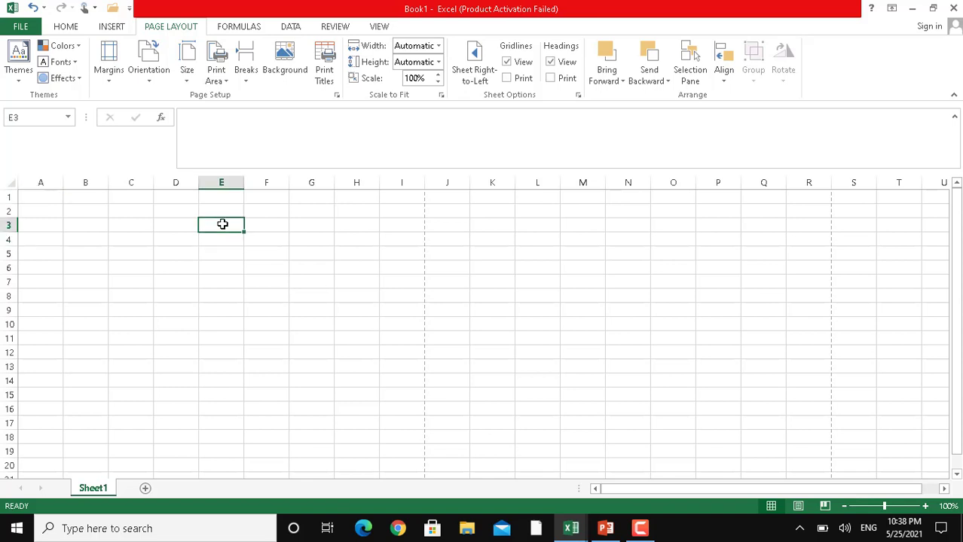
click(66, 26)
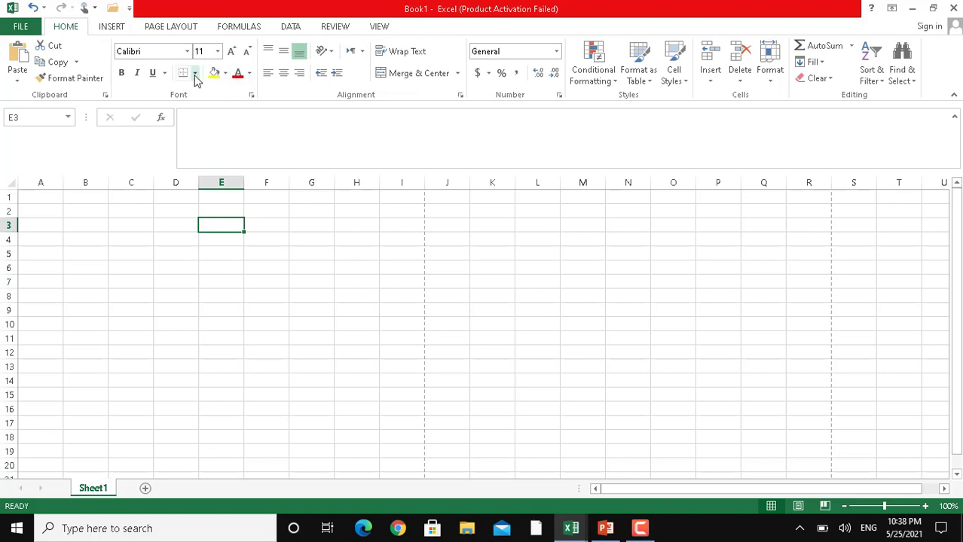
click(195, 75)
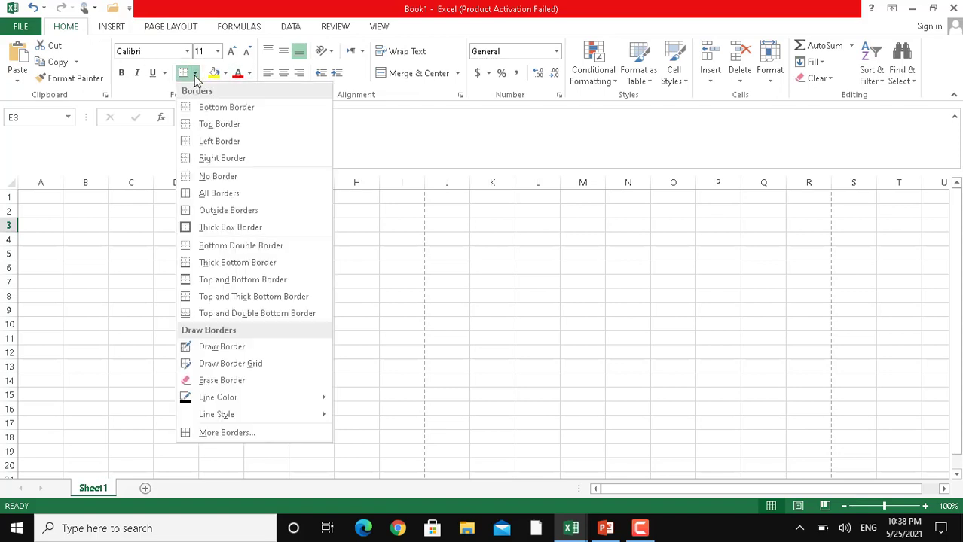
click(209, 199)
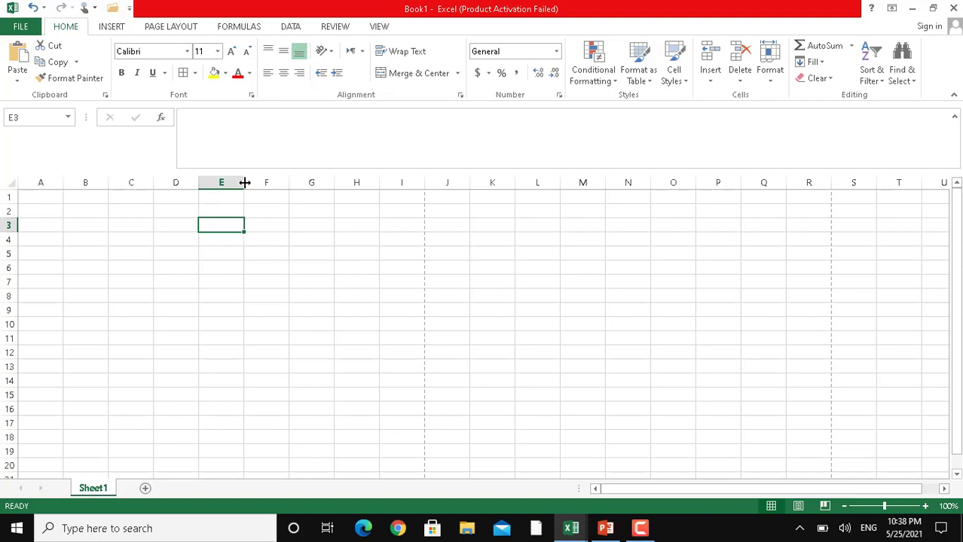
drag(244, 182, 285, 182)
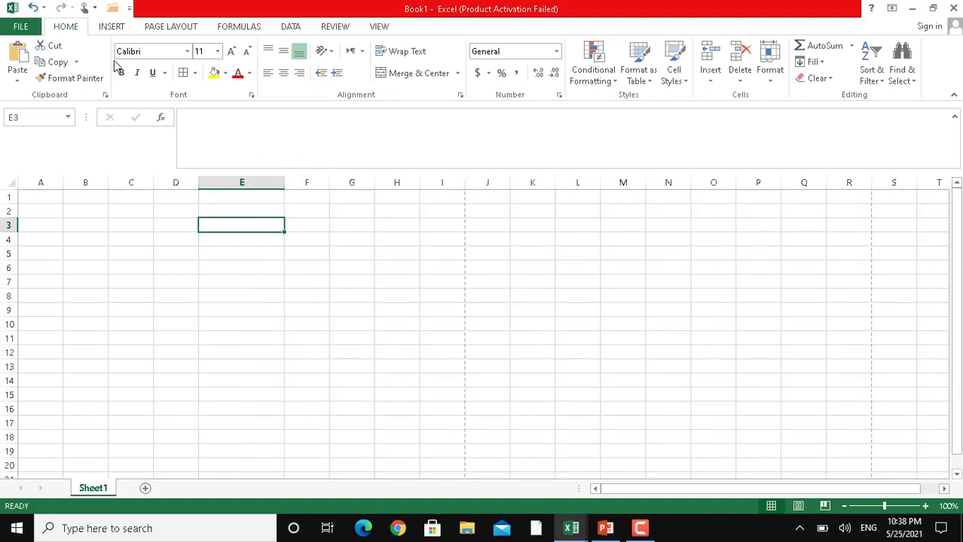
Try fitting the printout to 6 pages wide, then reset the width to Automatic
click(173, 27)
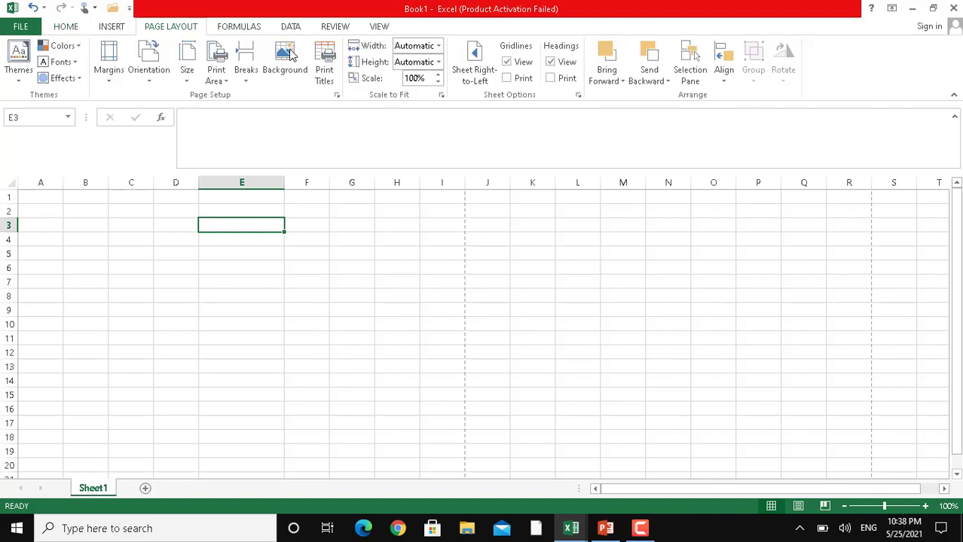
click(437, 46)
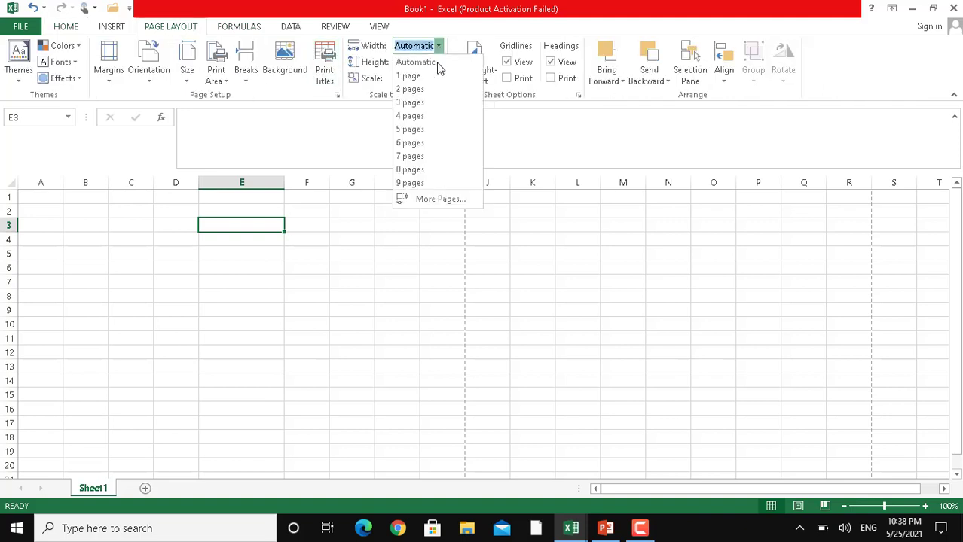
click(419, 144)
click(334, 269)
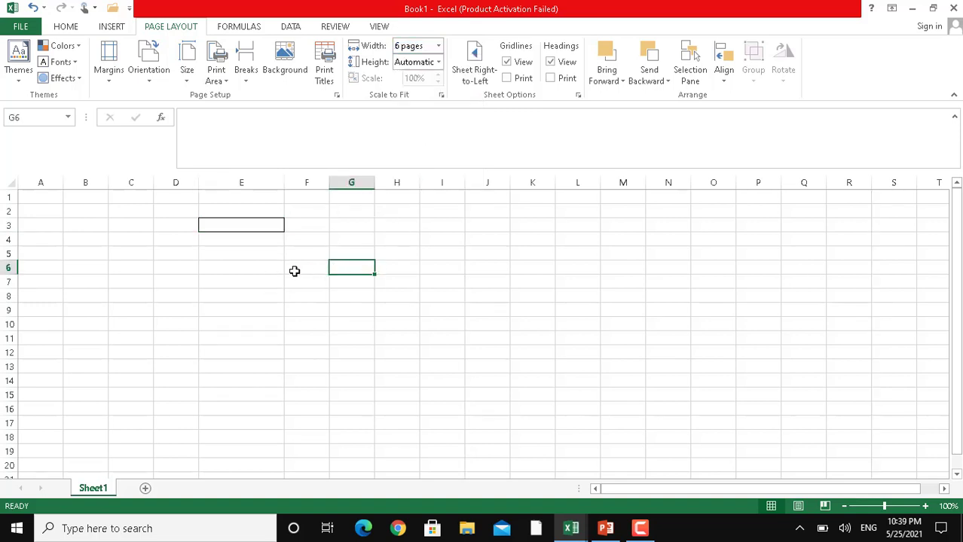
click(220, 229)
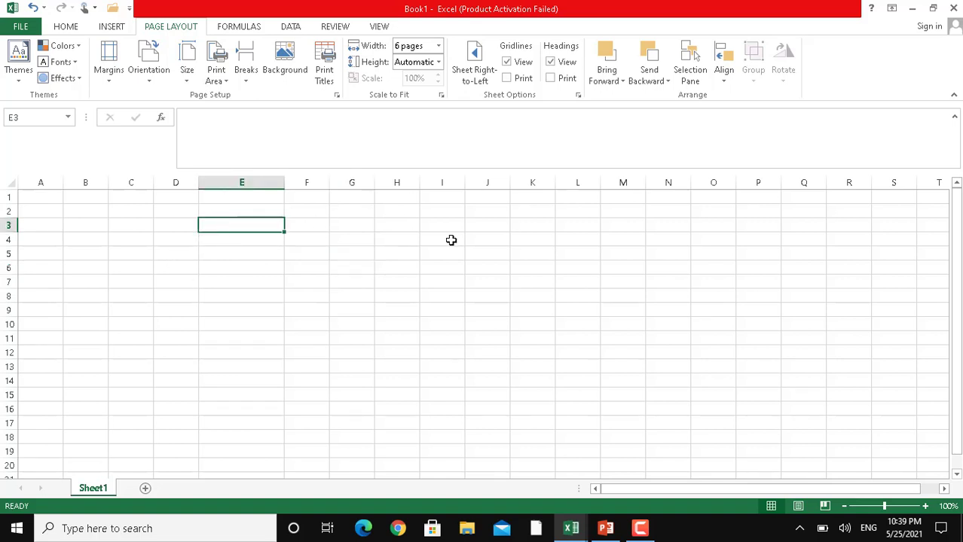
click(439, 48)
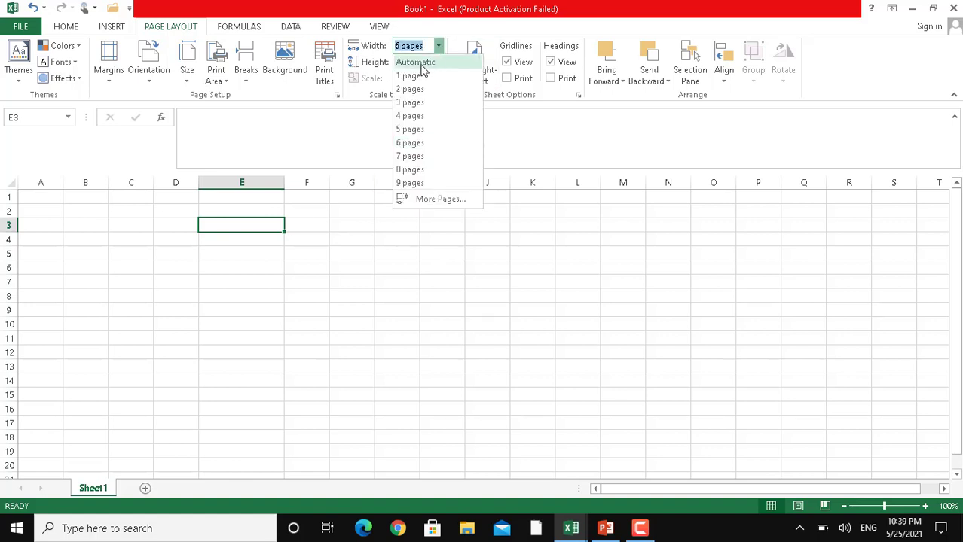
click(420, 64)
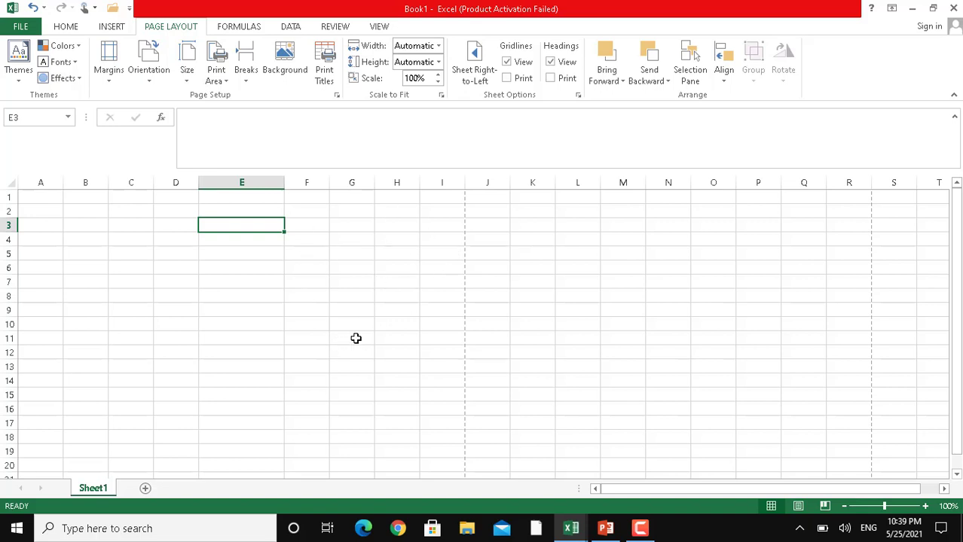
Fit the printout to 2 pages wide and move along row 4 to check the breaks
click(439, 47)
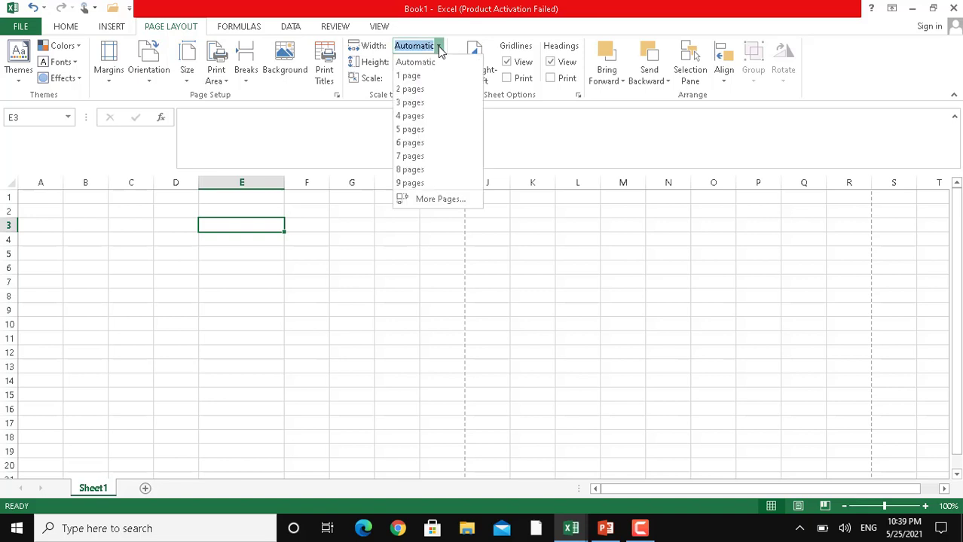
click(423, 90)
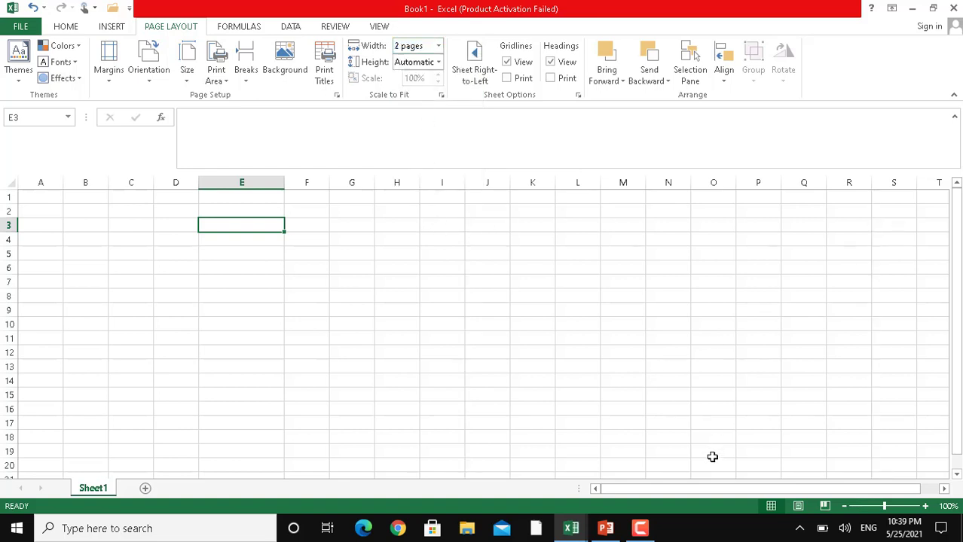
drag(681, 489, 760, 485)
click(545, 238)
key(Right)
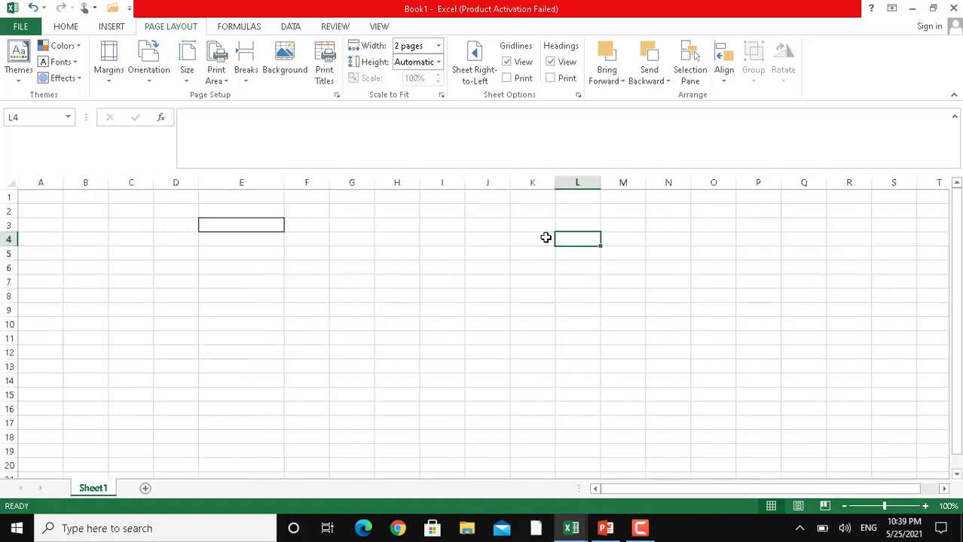
key(Right)
key(Right)
key(Right)
key(Right)
key(Right)
key(Right)
key(Right)
key(Right)
key(Right)
key(Right)
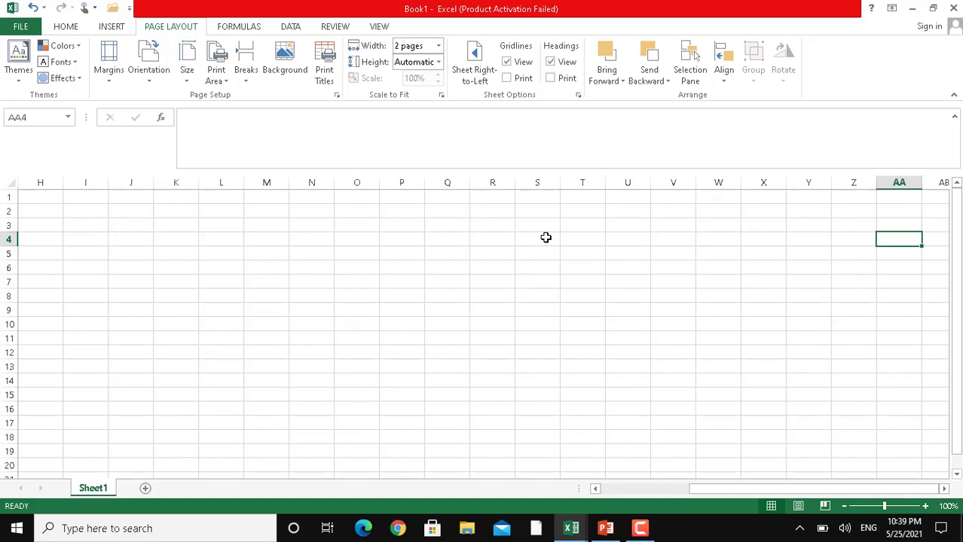
key(Right)
key(Right)
key(Right)
key(Right)
key(Right)
key(Right)
key(Right)
key(Right)
key(Right)
key(Right)
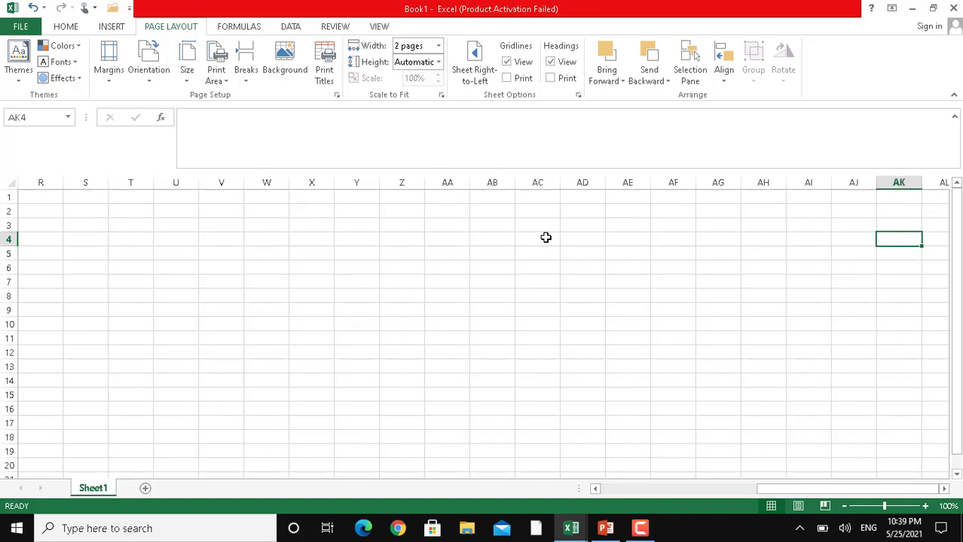
key(Right)
key(Right)
key(Right)
key(Right)
key(Right)
key(Right)
key(Right)
key(Right)
key(Right)
key(Right)
key(Right)
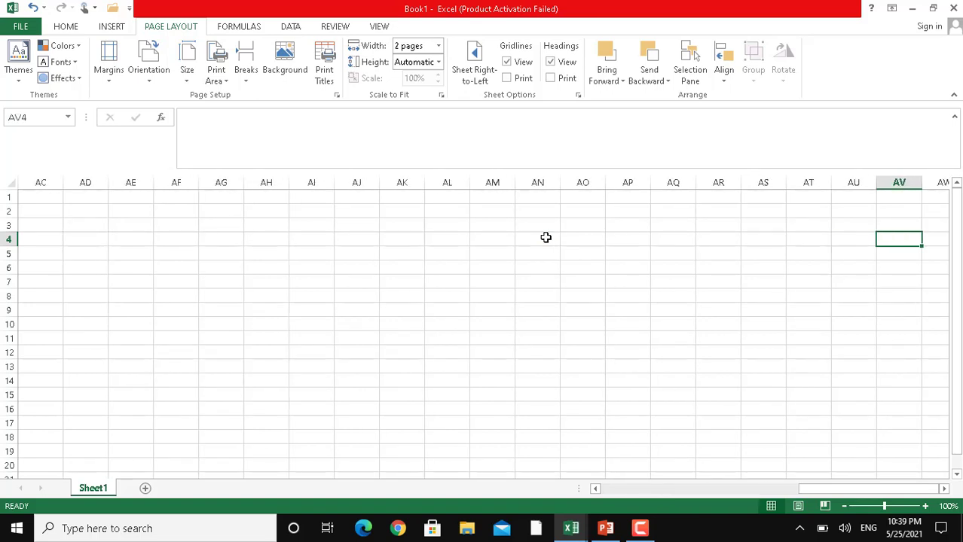
key(Right)
key(Right)
key(Right)
key(Right)
key(Right)
key(Right)
key(Right)
key(Right)
key(Right)
key(Right)
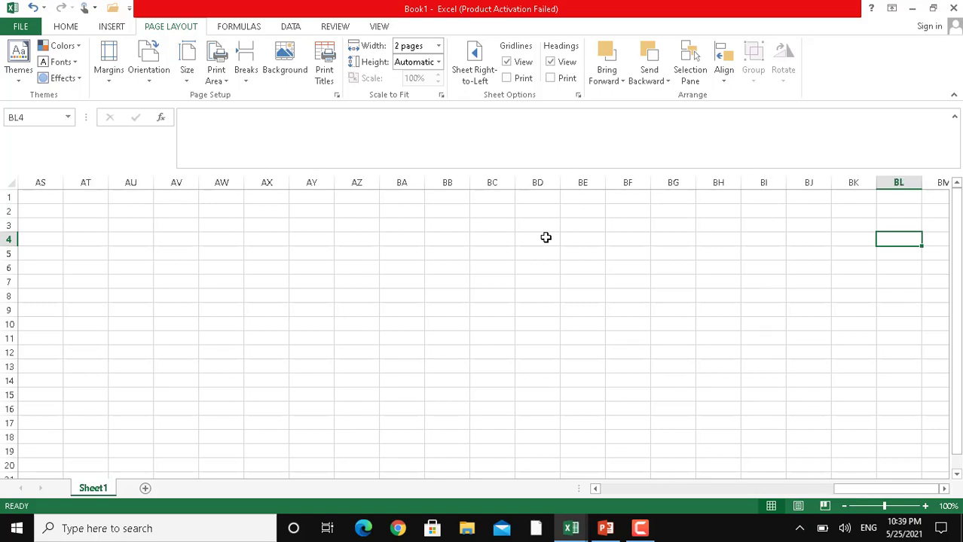
key(Right)
key(Right)
key(Right)
key(Right)
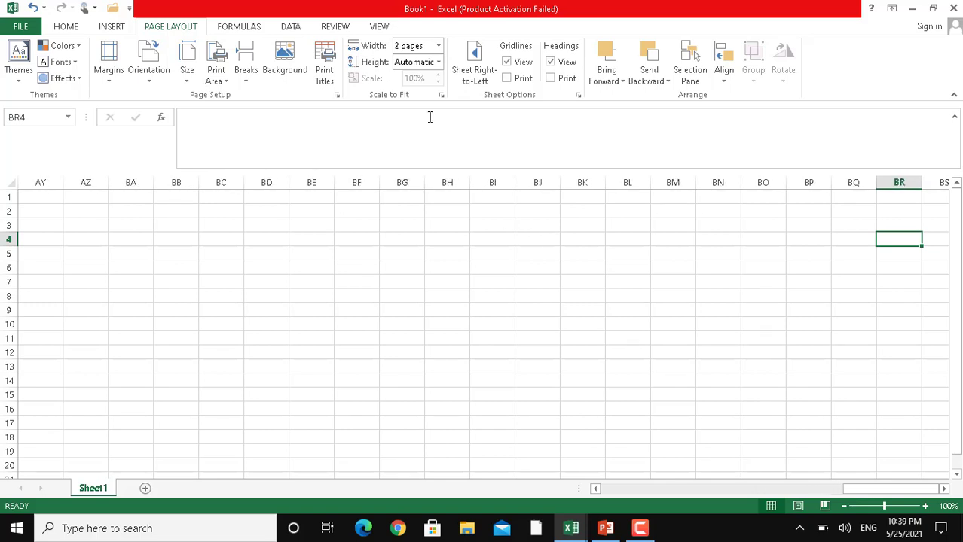
Fit the printout to 5 pages wide and 1 page tall
click(440, 47)
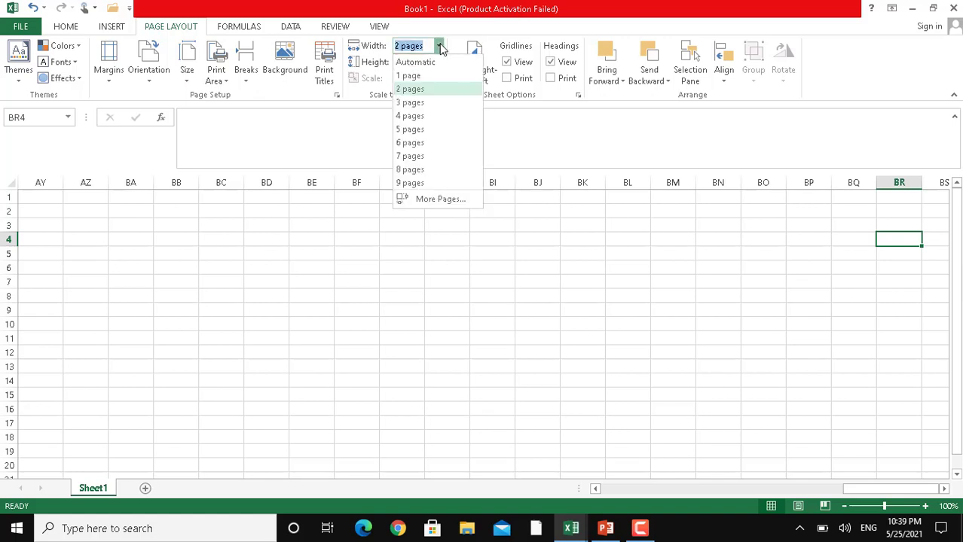
click(423, 130)
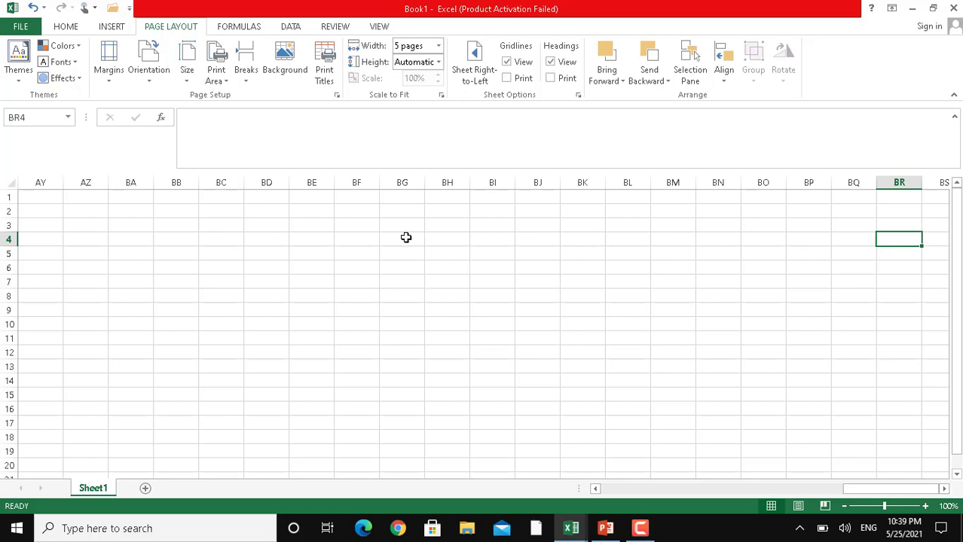
click(438, 63)
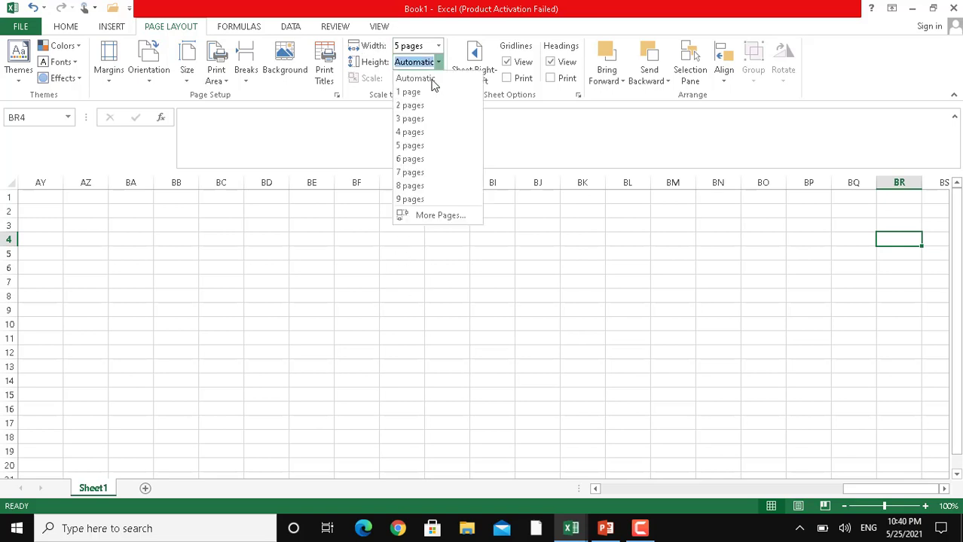
click(418, 133)
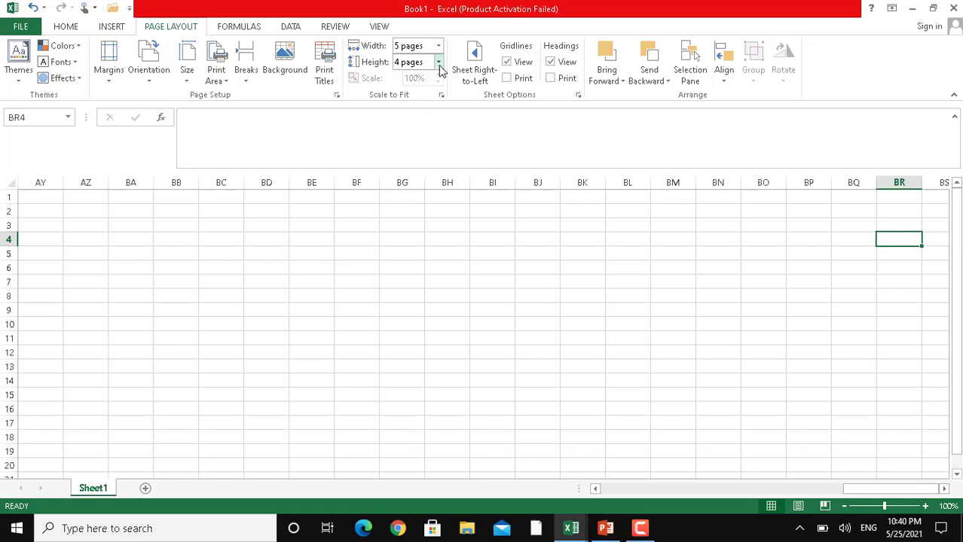
click(437, 63)
click(420, 93)
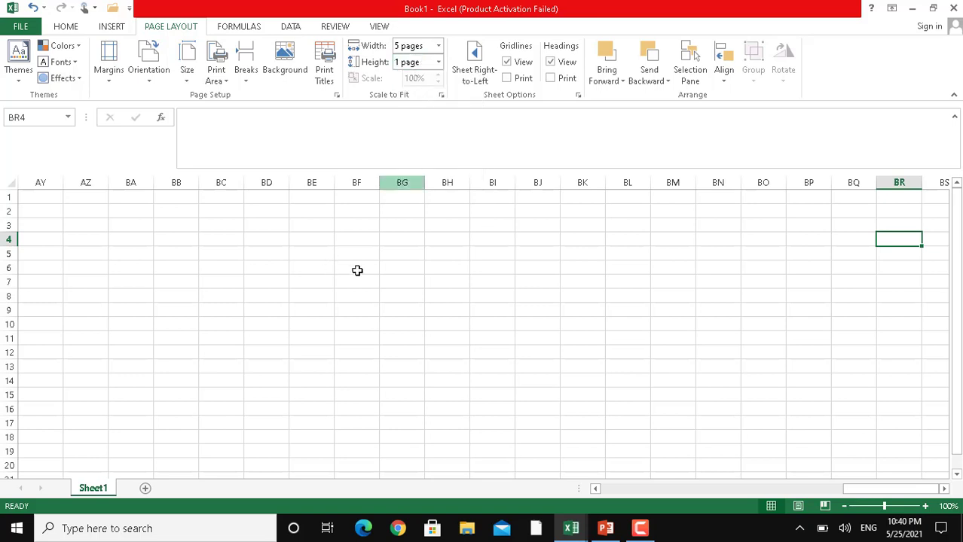
Move through the sheet around column BF to review the resulting page breaks
click(339, 394)
key(Down)
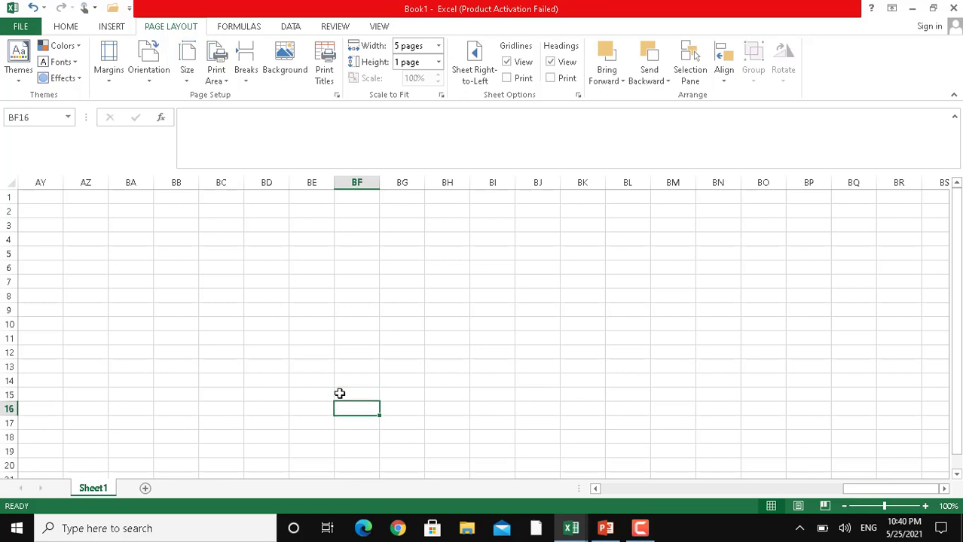
key(Down)
key(Down)
key(Down)
key(Down)
key(Down)
key(Down)
key(Down)
key(Down)
key(Down)
key(Down)
key(Down)
key(Down)
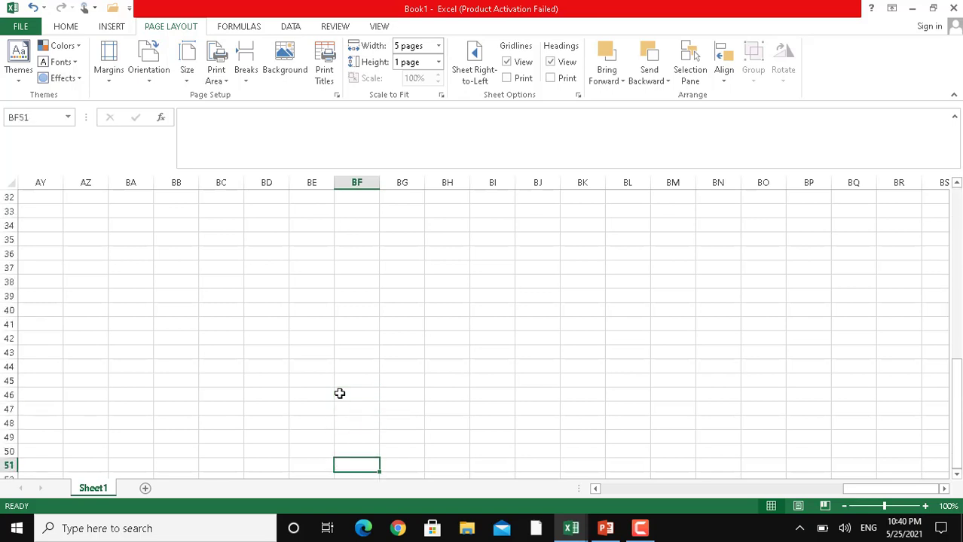
key(Down)
key(Down)
key(Down)
key(Down)
key(Down)
key(Down)
key(Down)
key(Down)
key(Down)
key(Down)
key(Down)
key(Down)
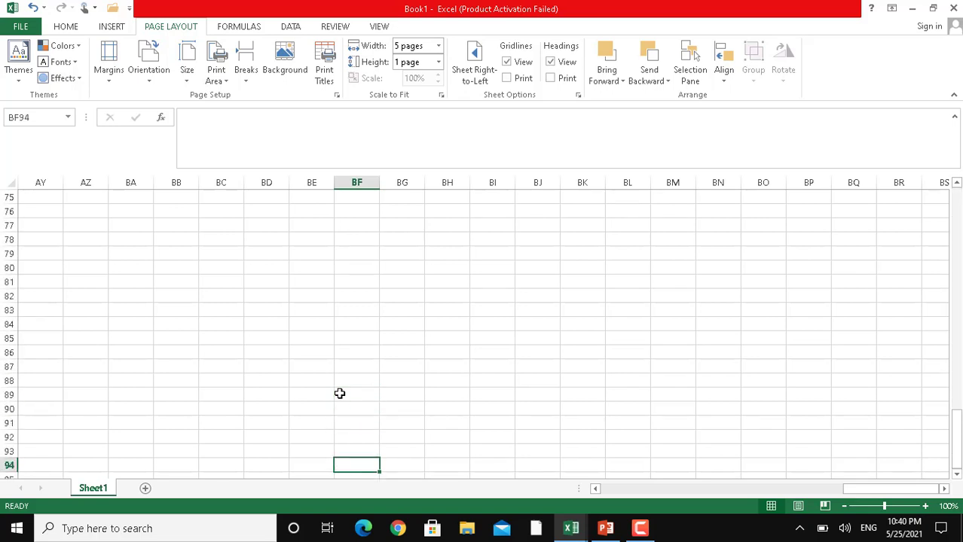
key(Left)
key(Left)
key(Left)
key(Left)
key(Left)
key(Left)
key(Left)
key(Left)
key(Left)
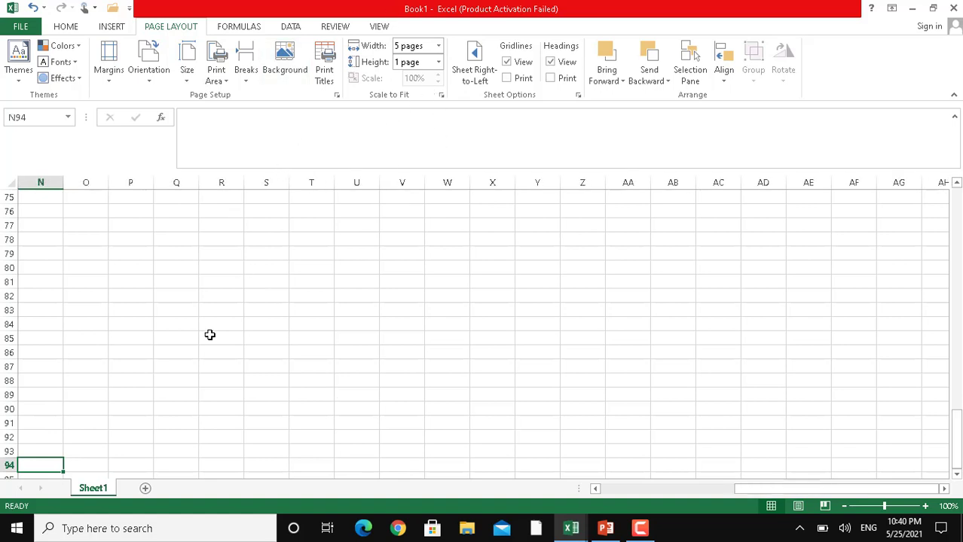
click(495, 74)
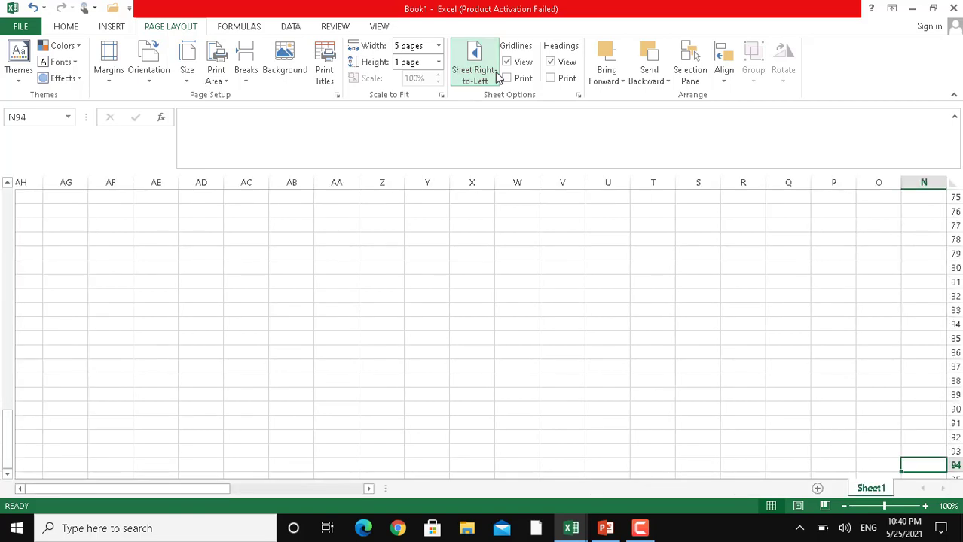
click(497, 76)
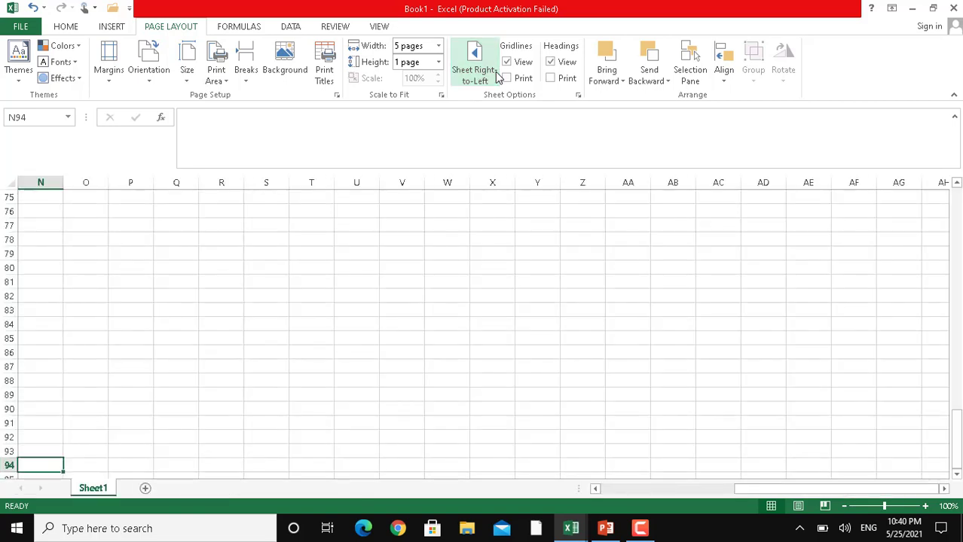
click(496, 77)
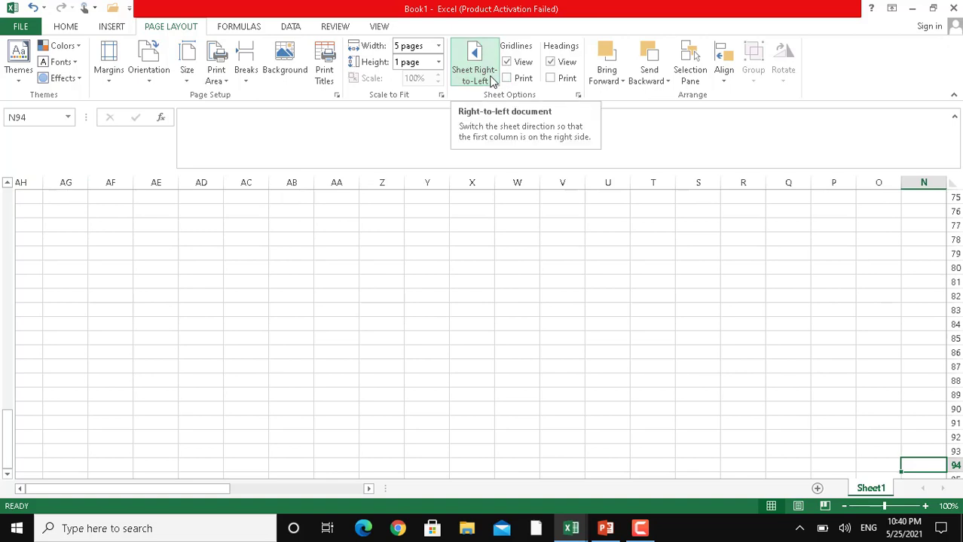
click(491, 80)
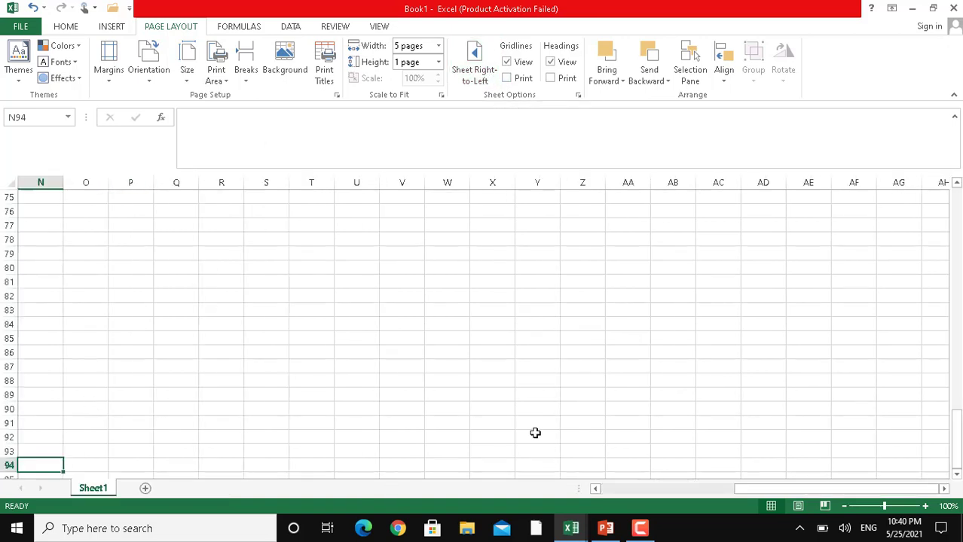
drag(778, 491, 615, 500)
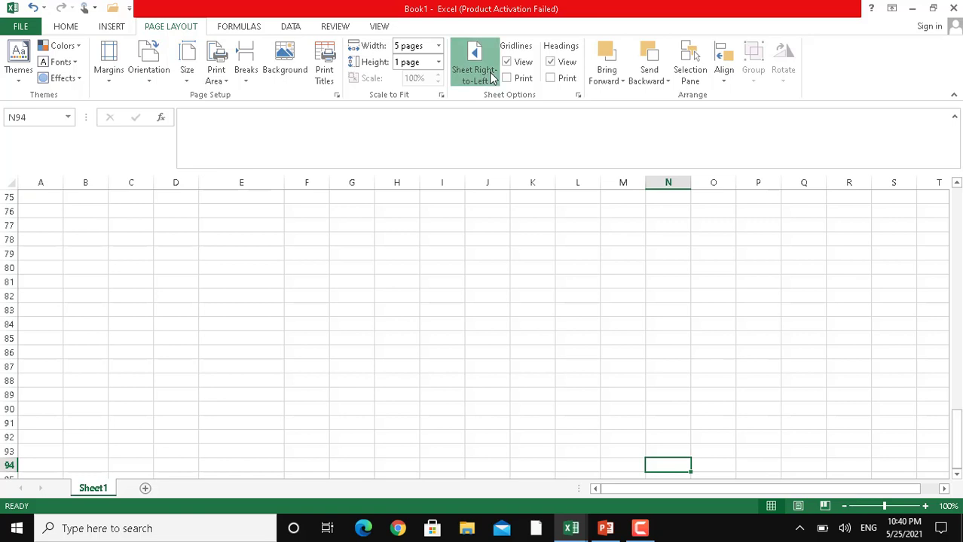
click(491, 77)
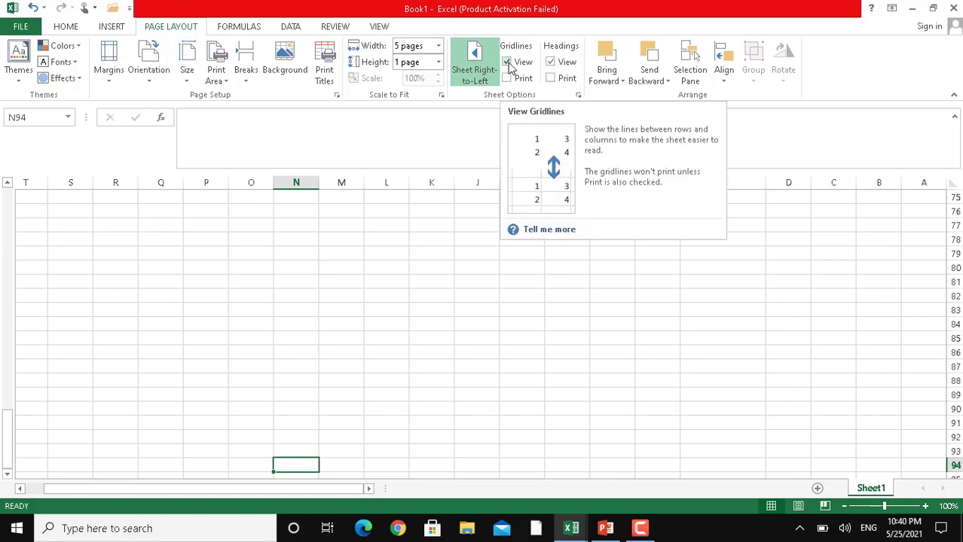
Hide and then re-show the sheet's gridlines and its row and column headings
click(514, 66)
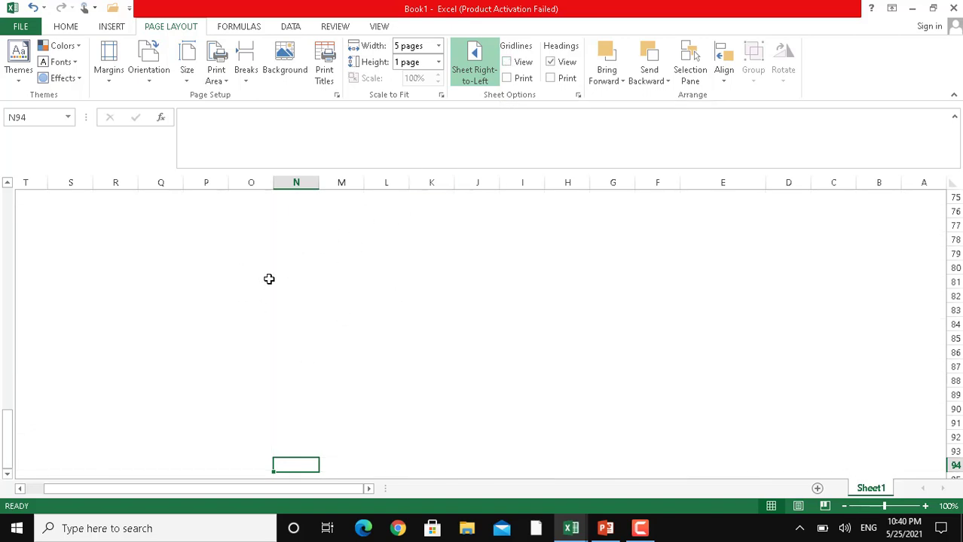
click(508, 65)
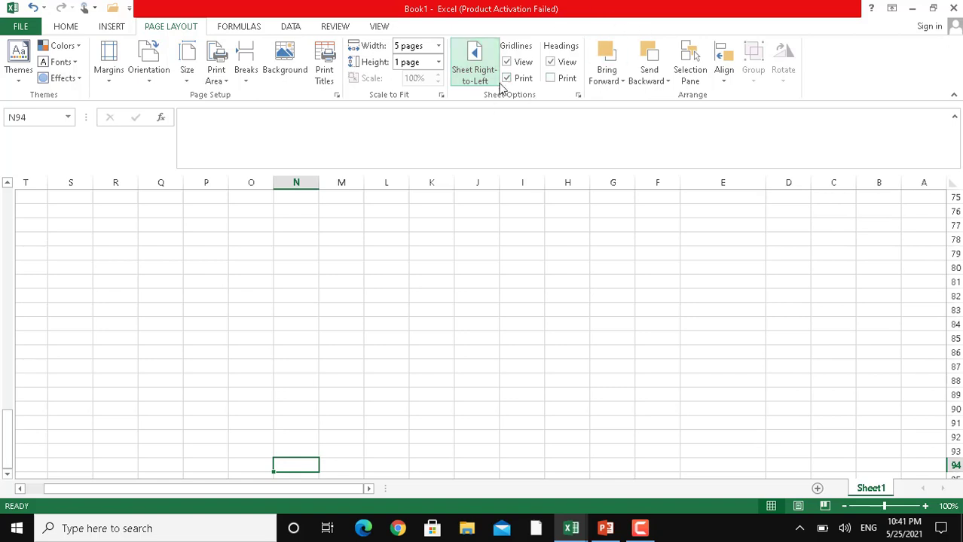
click(553, 65)
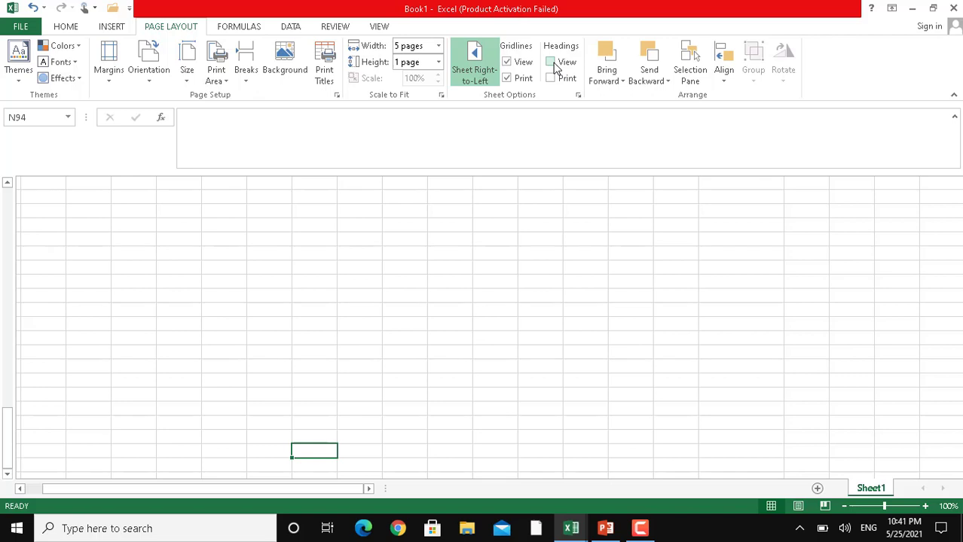
click(553, 65)
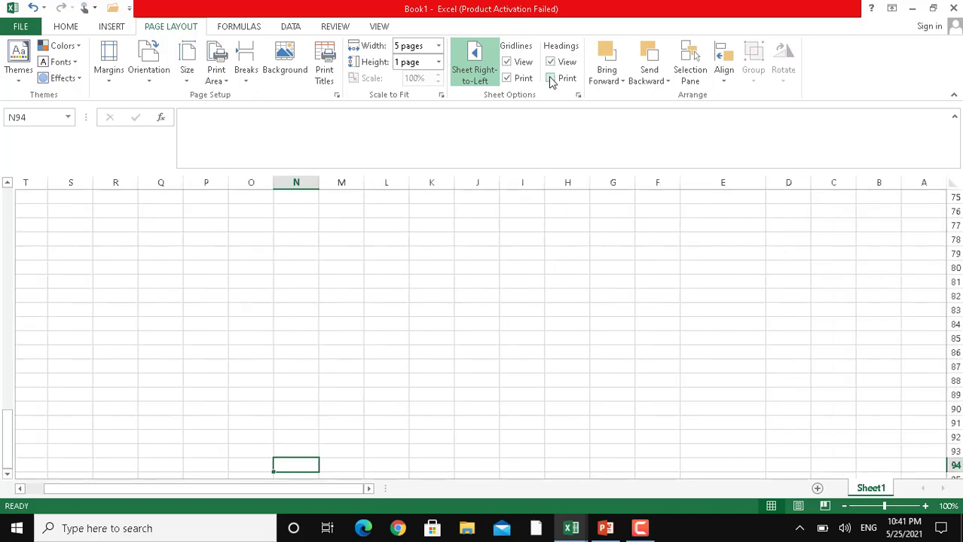
Draw a rectangle around rows 79–87 and fill it solid black
click(621, 81)
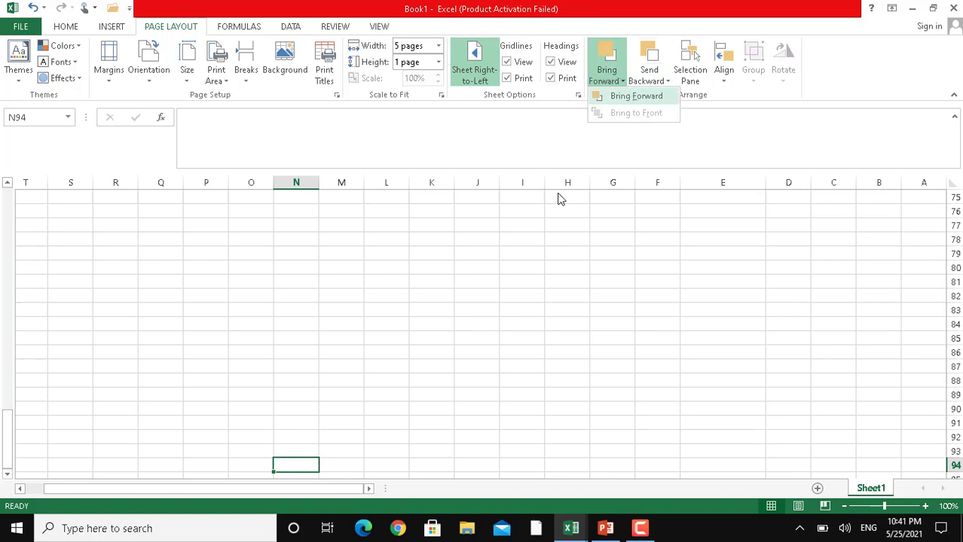
click(426, 260)
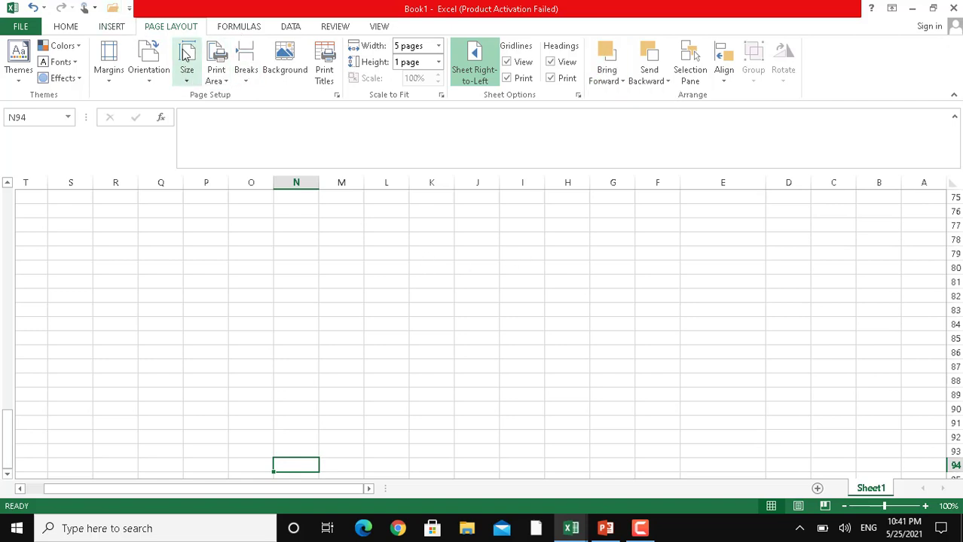
click(110, 31)
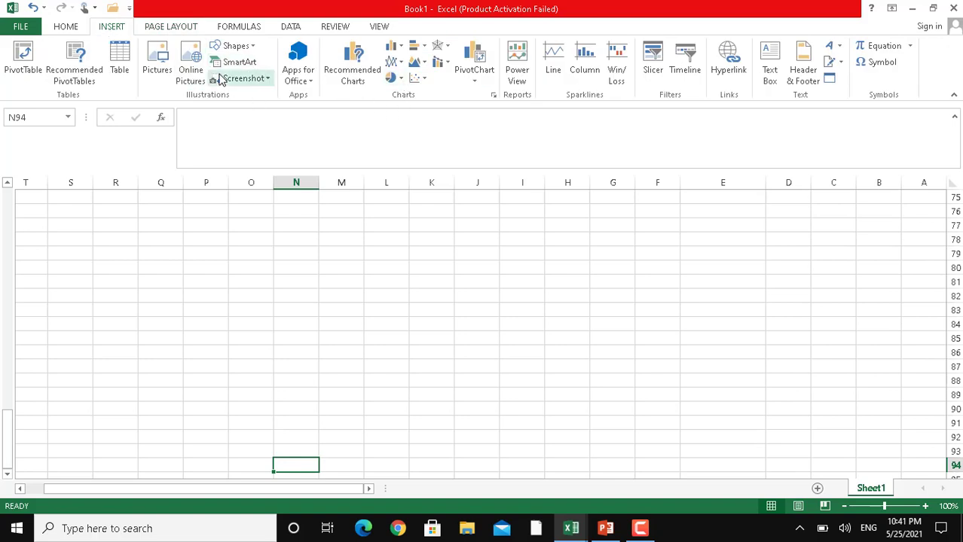
click(251, 49)
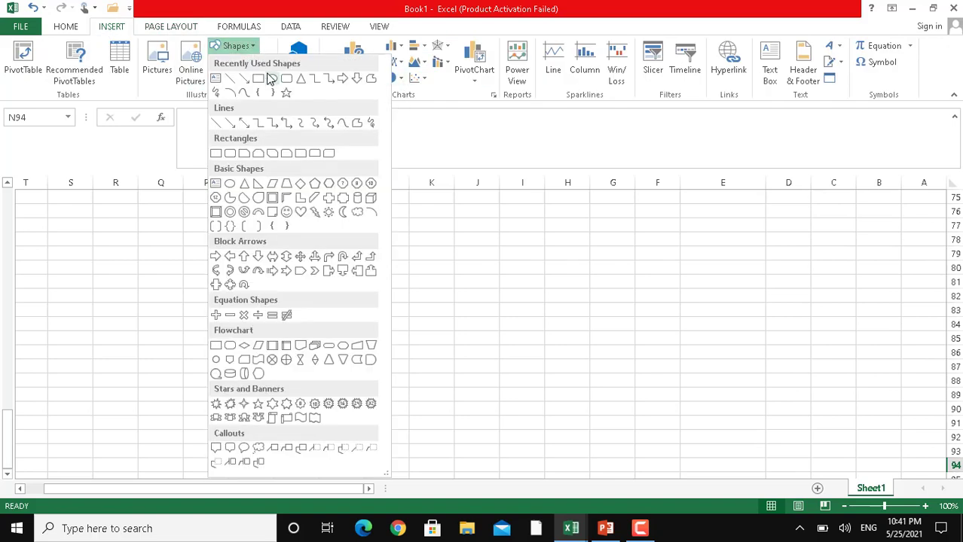
click(258, 79)
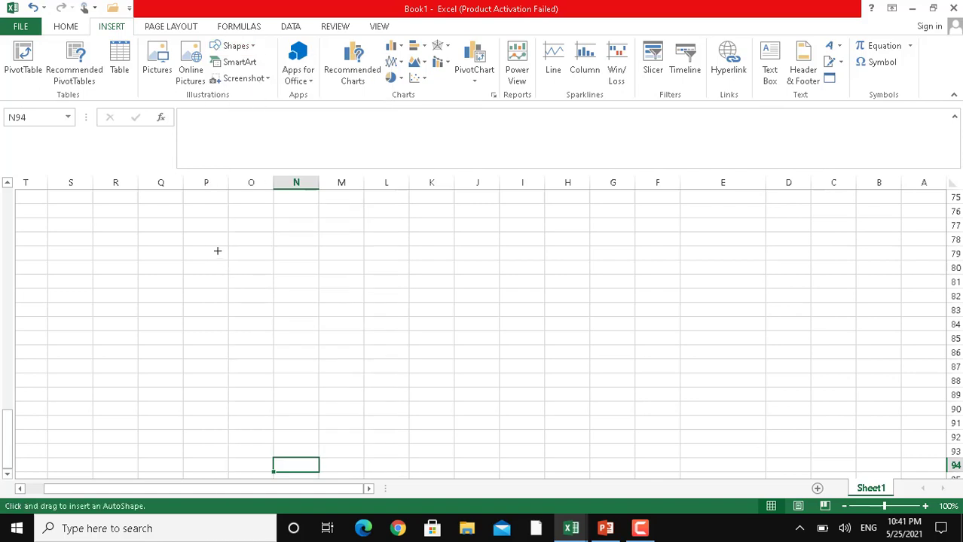
drag(217, 251, 445, 370)
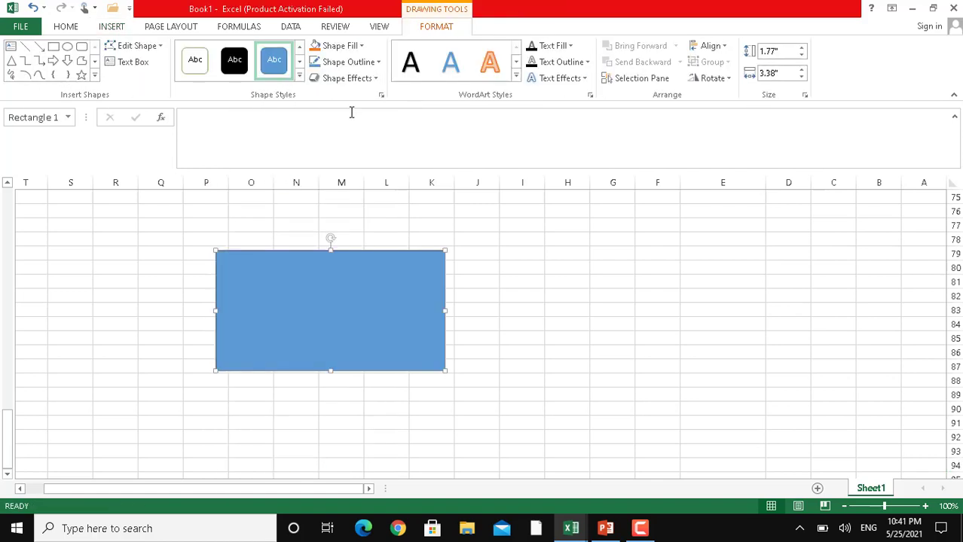
click(240, 68)
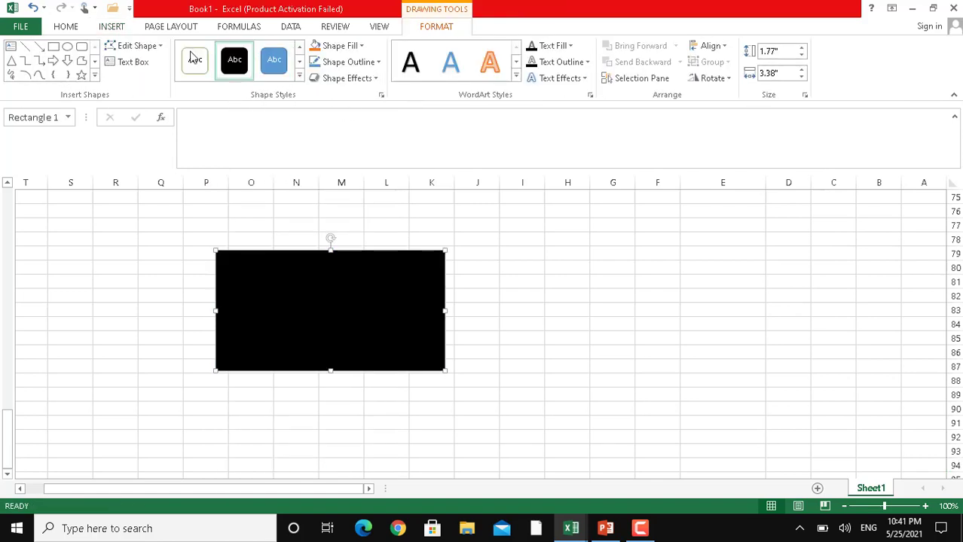
Draw a blue circle overlapping the rectangle's right side
click(111, 27)
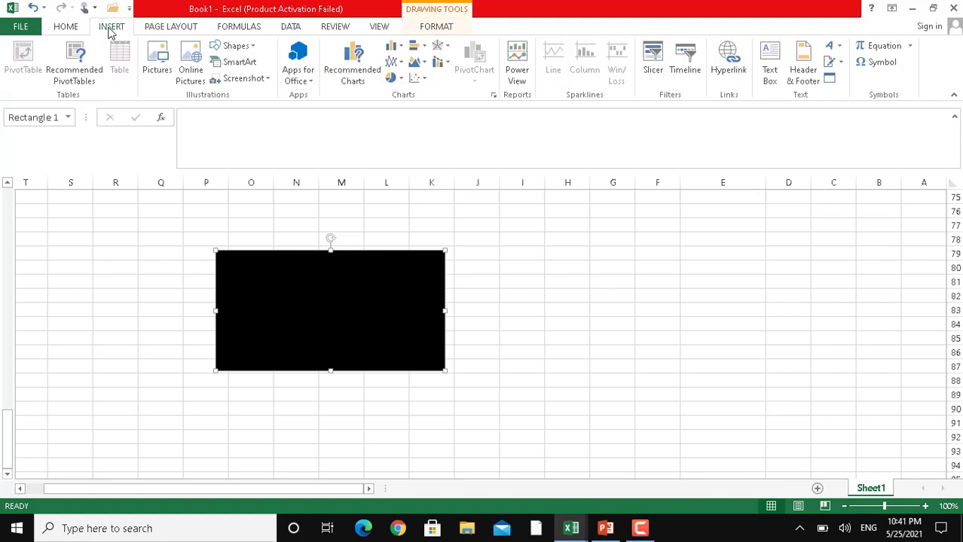
click(233, 46)
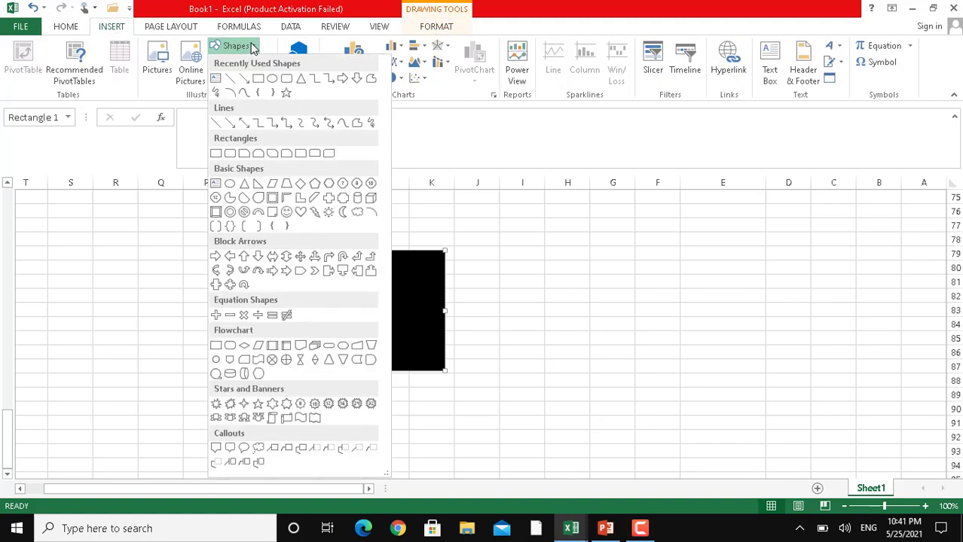
click(272, 79)
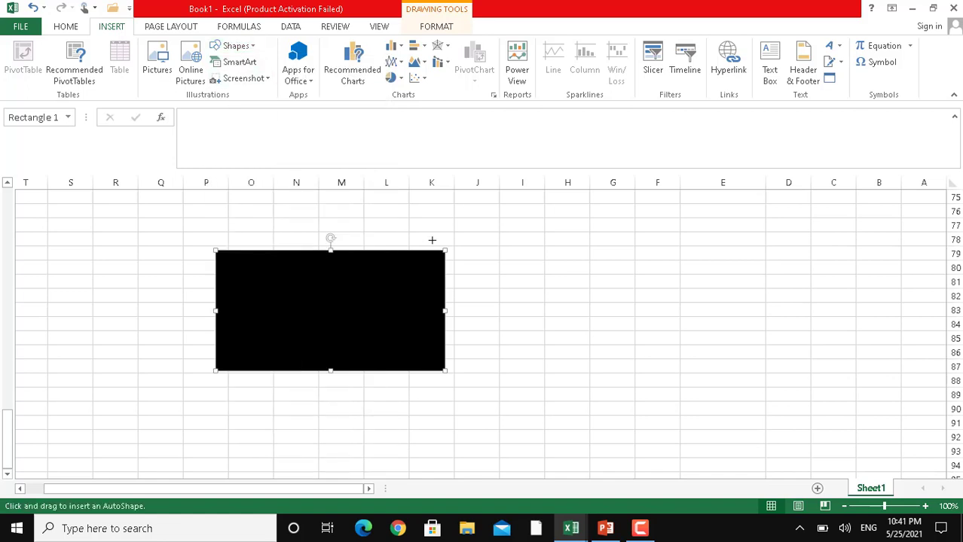
drag(402, 226, 579, 410)
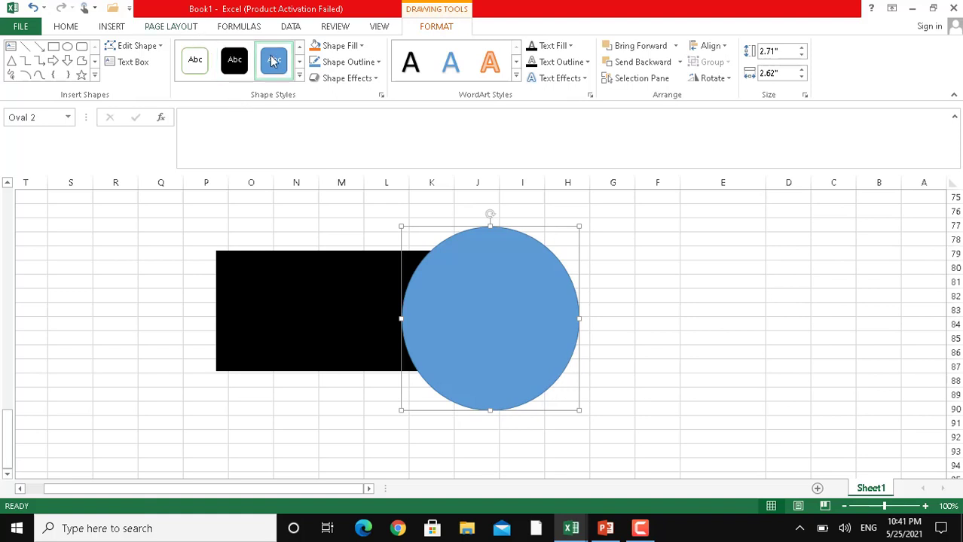
click(277, 65)
click(670, 322)
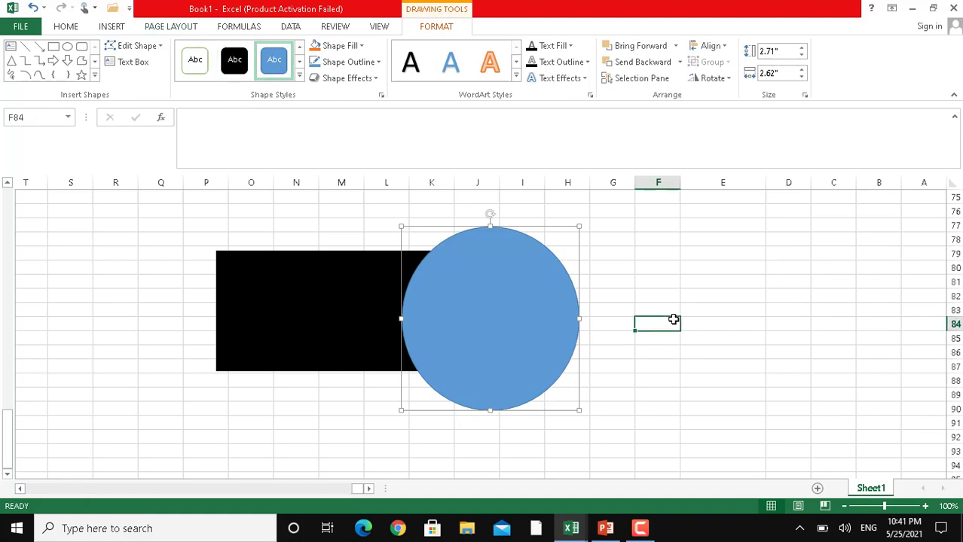
click(172, 28)
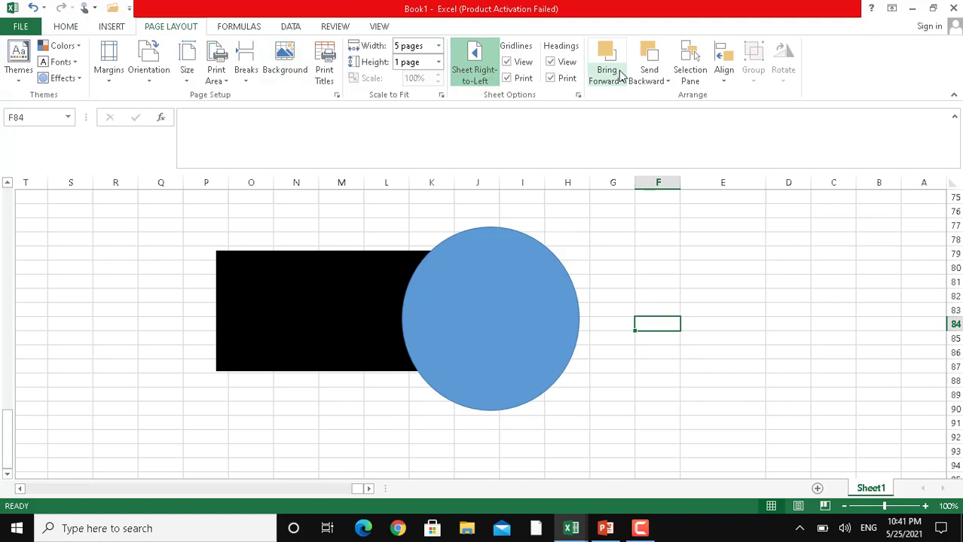
click(392, 269)
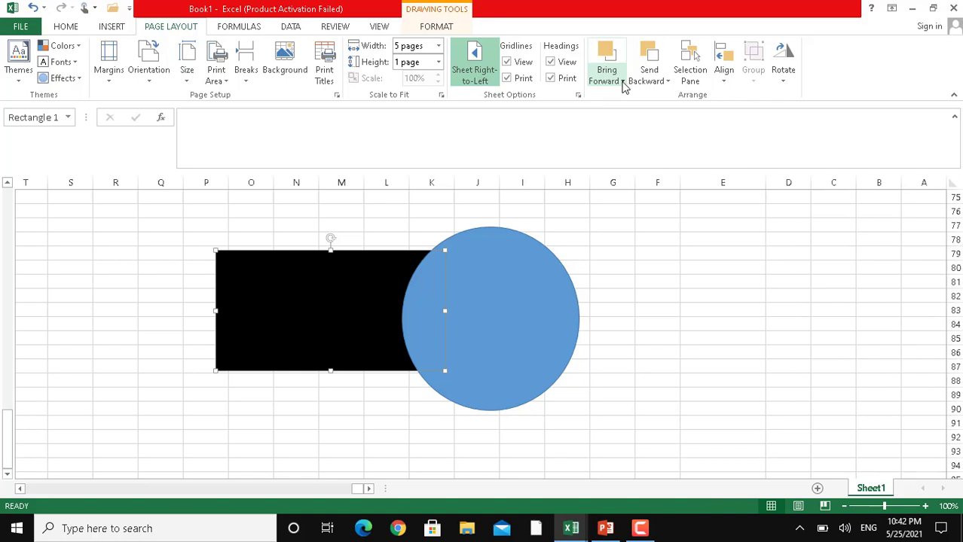
click(618, 80)
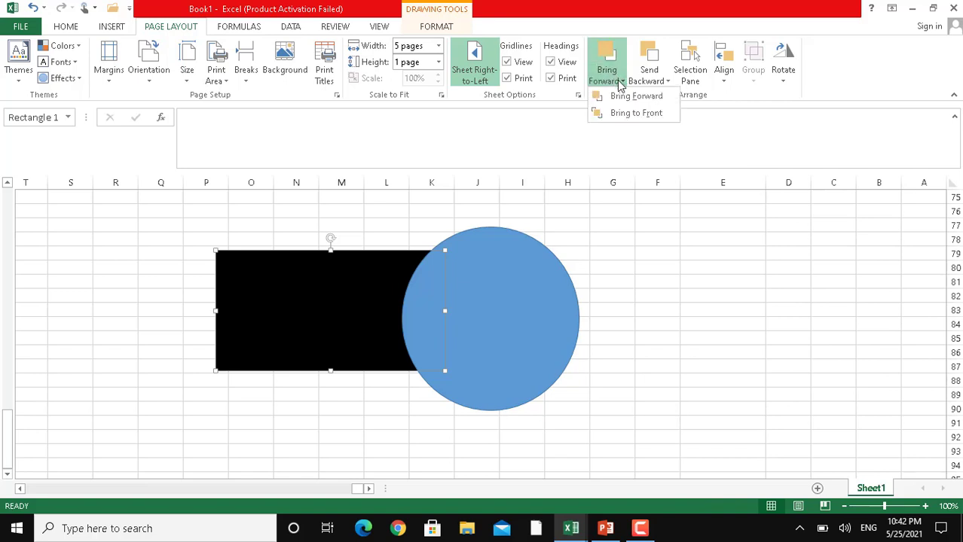
click(629, 96)
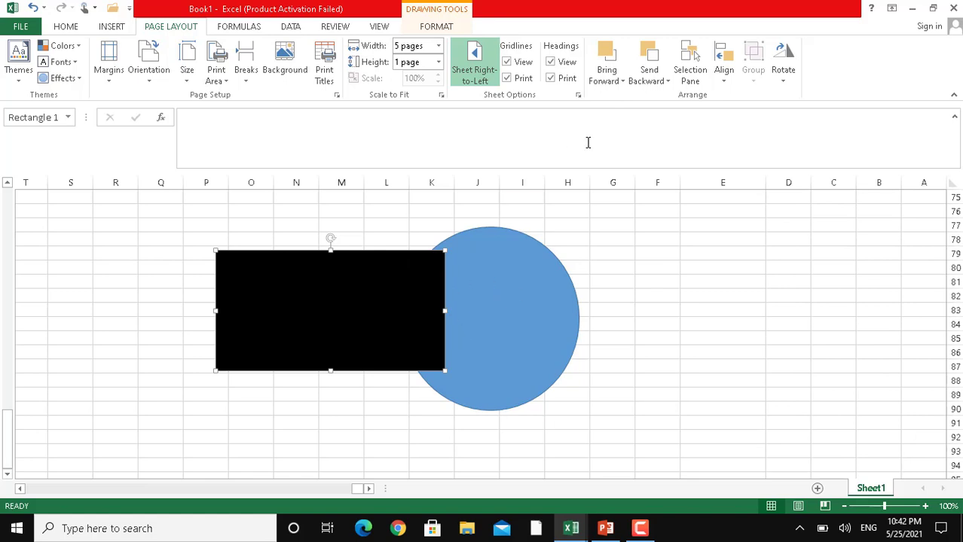
click(666, 81)
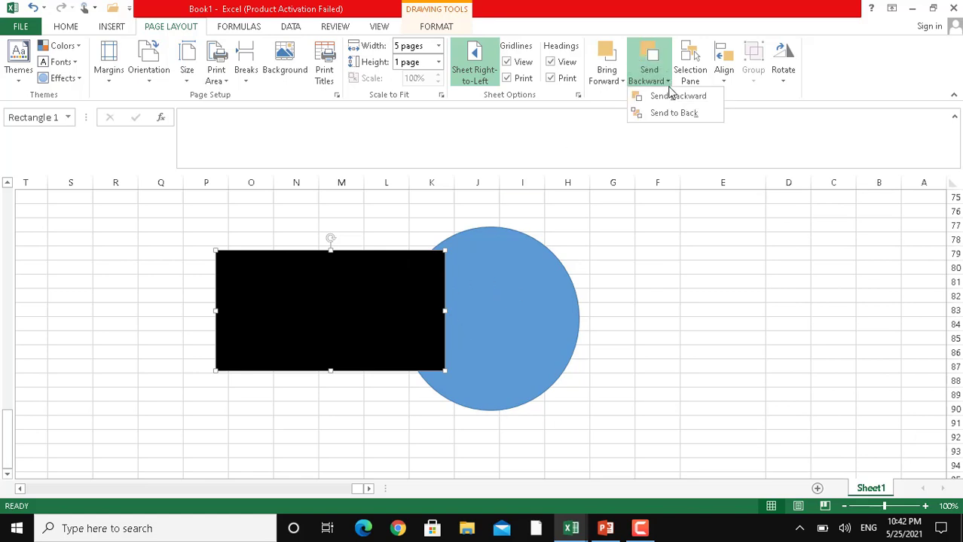
click(671, 96)
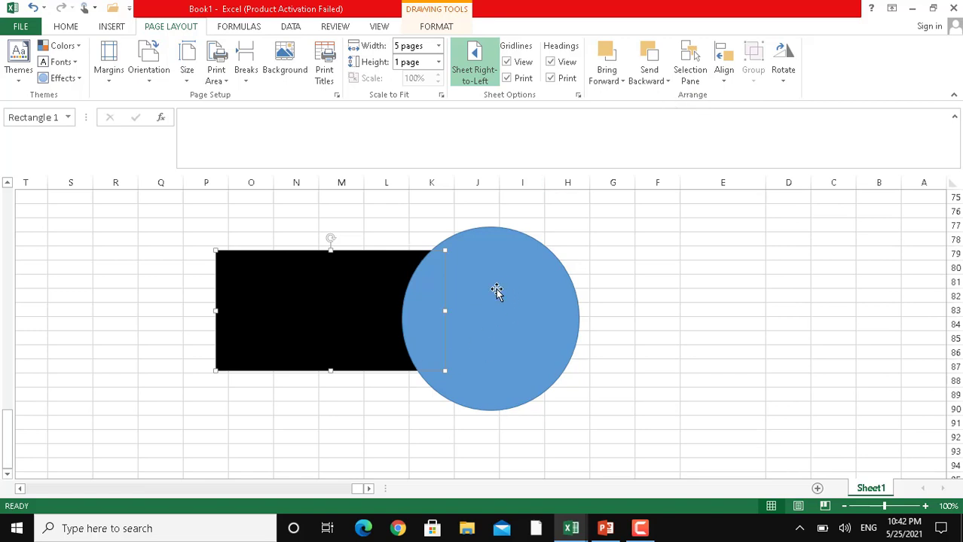
click(646, 348)
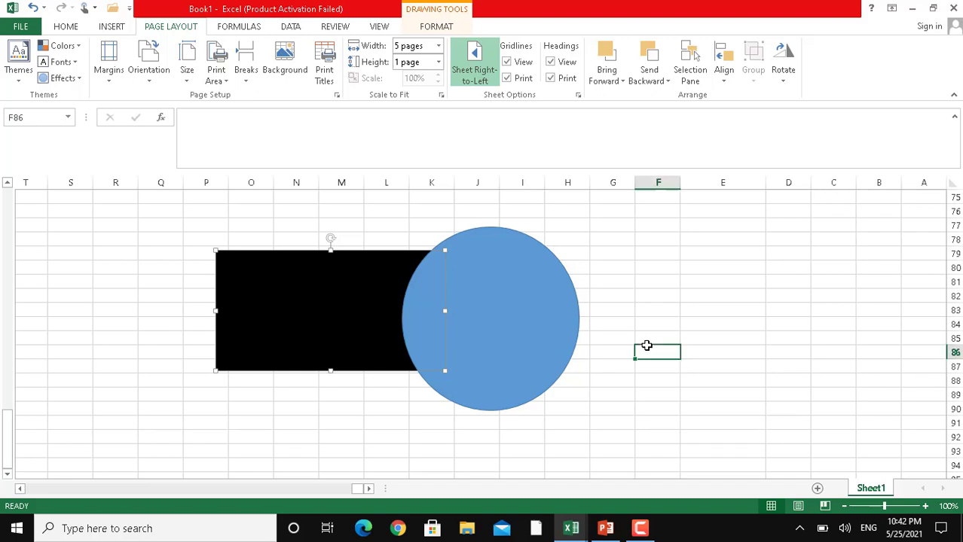
Select the blue circle and black rectangle together and apply Align Center
mouse_move(378, 220)
mouse_down()
mouse_move(534, 410)
mouse_move(565, 407)
mouse_up()
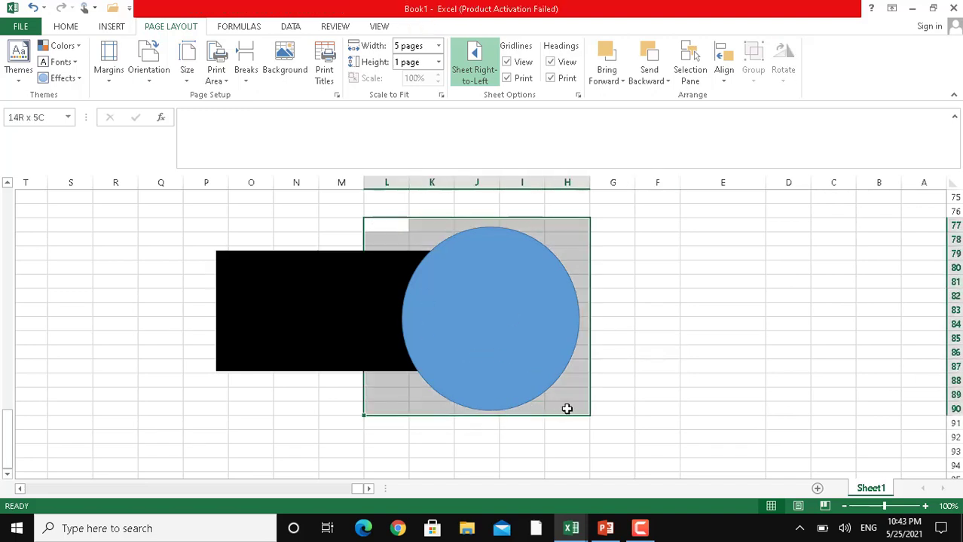
click(465, 326)
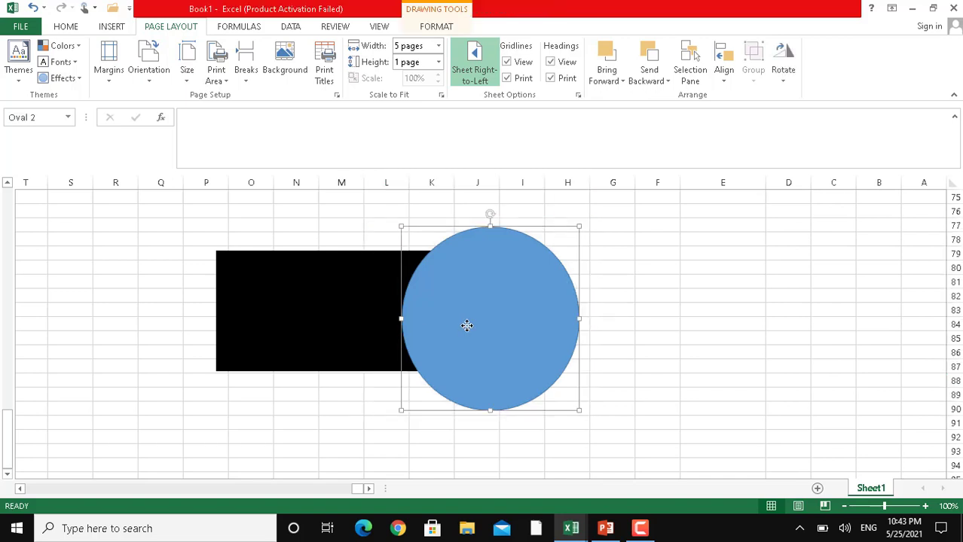
ctrl+click(375, 310)
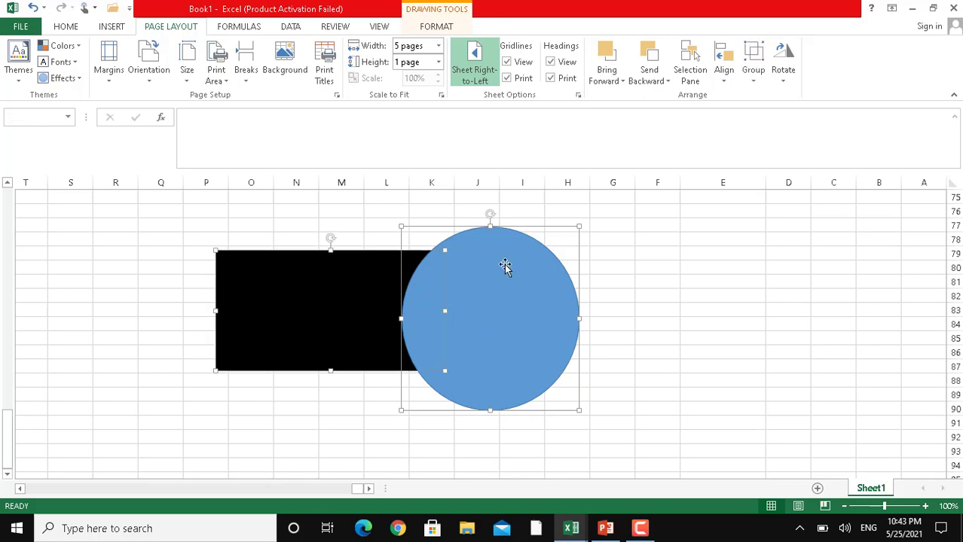
click(724, 75)
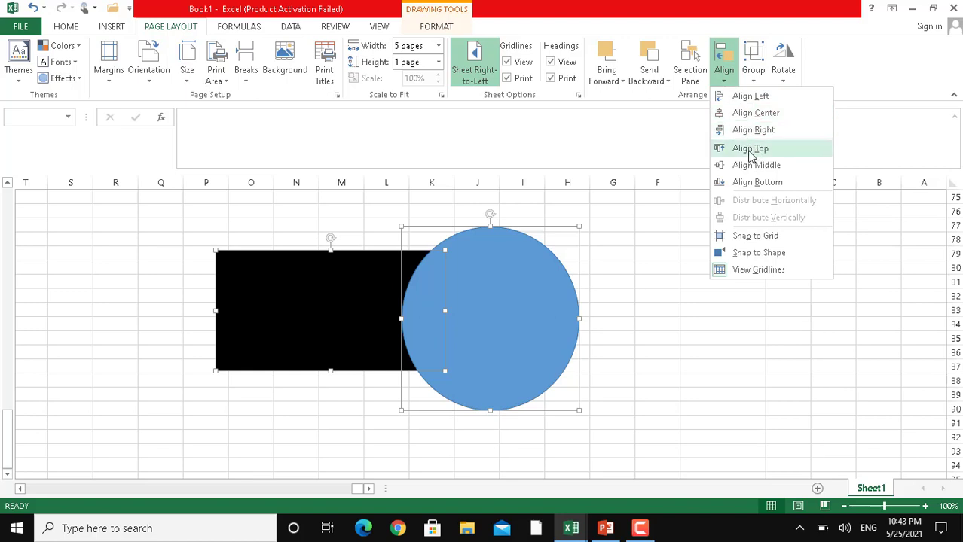
click(756, 112)
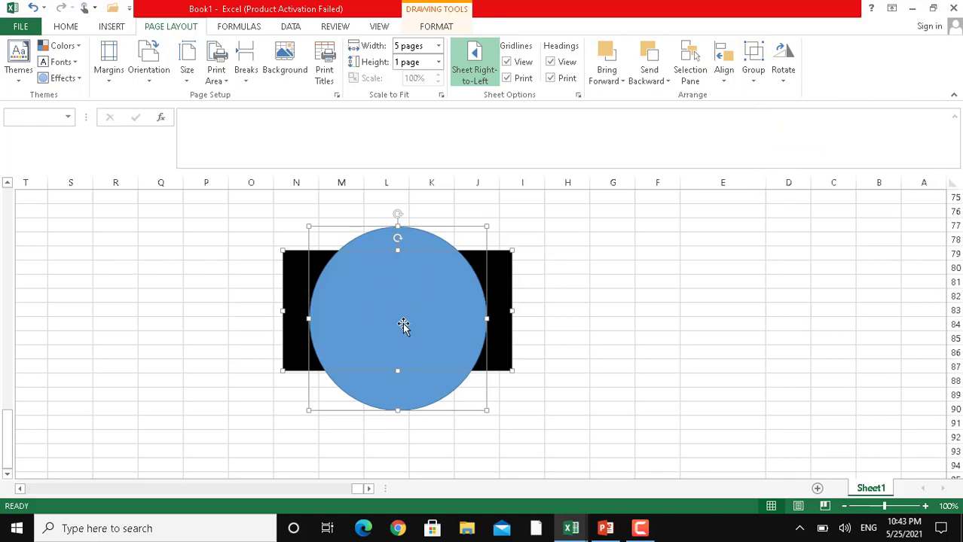
Group the circle and rectangle, move the group down-left, and view its rotation settings
click(753, 78)
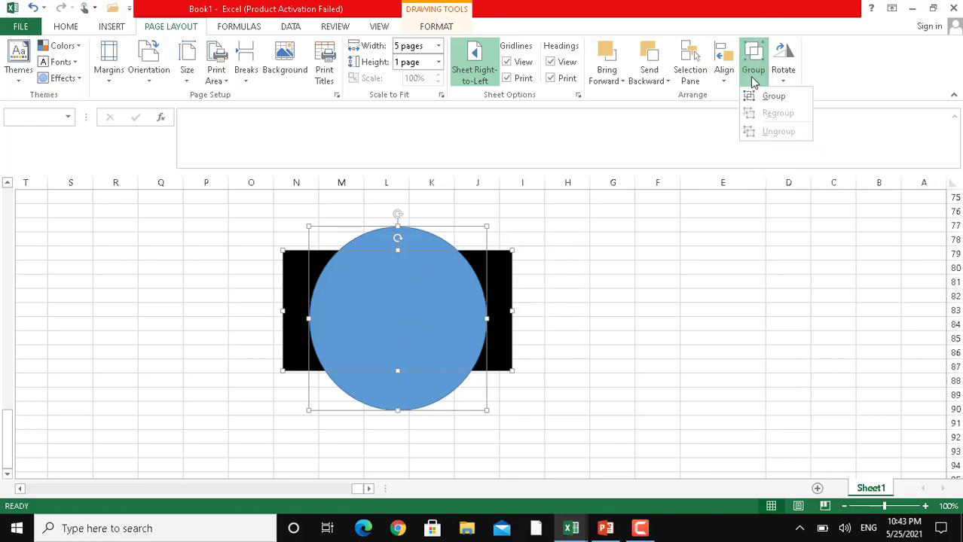
click(759, 100)
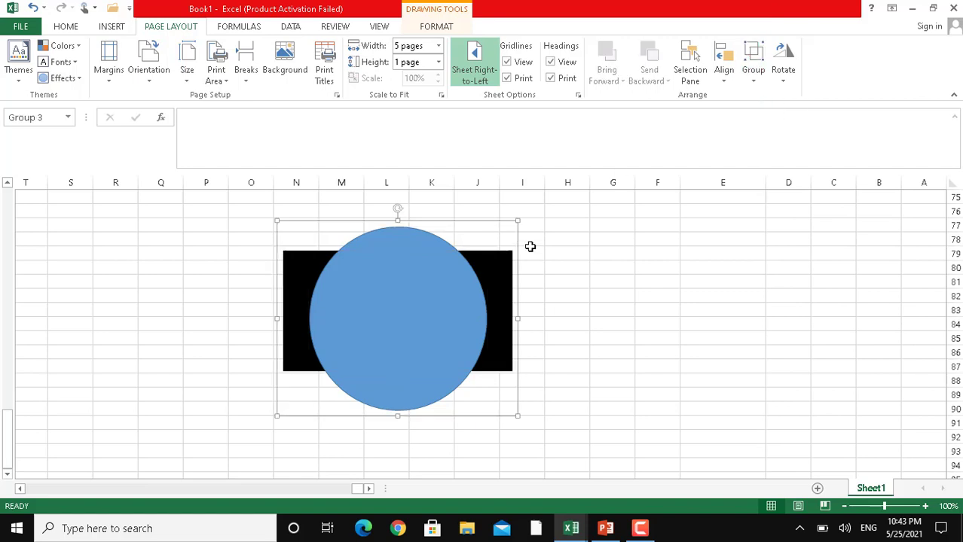
click(607, 293)
mouse_move(437, 299)
mouse_down()
mouse_move(318, 340)
mouse_move(413, 324)
mouse_move(380, 331)
mouse_up()
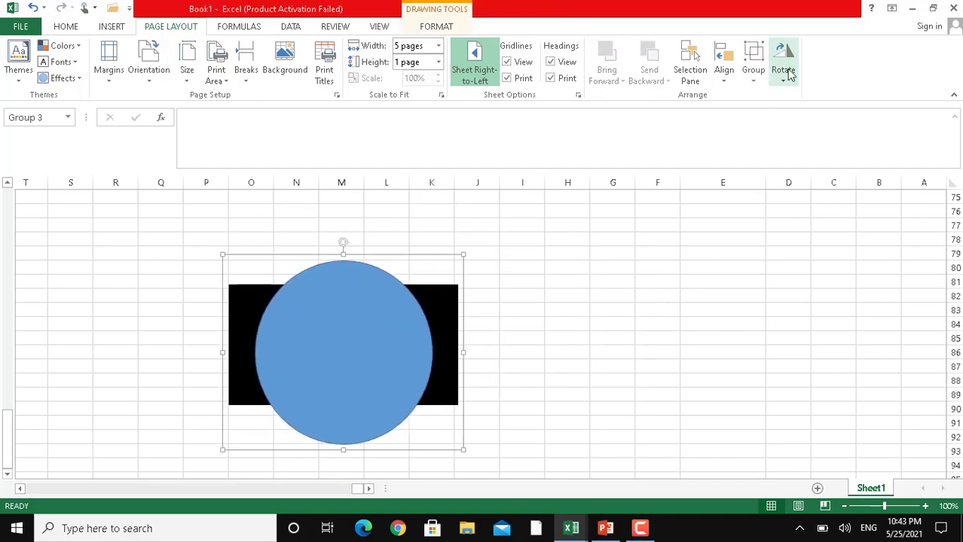
click(783, 73)
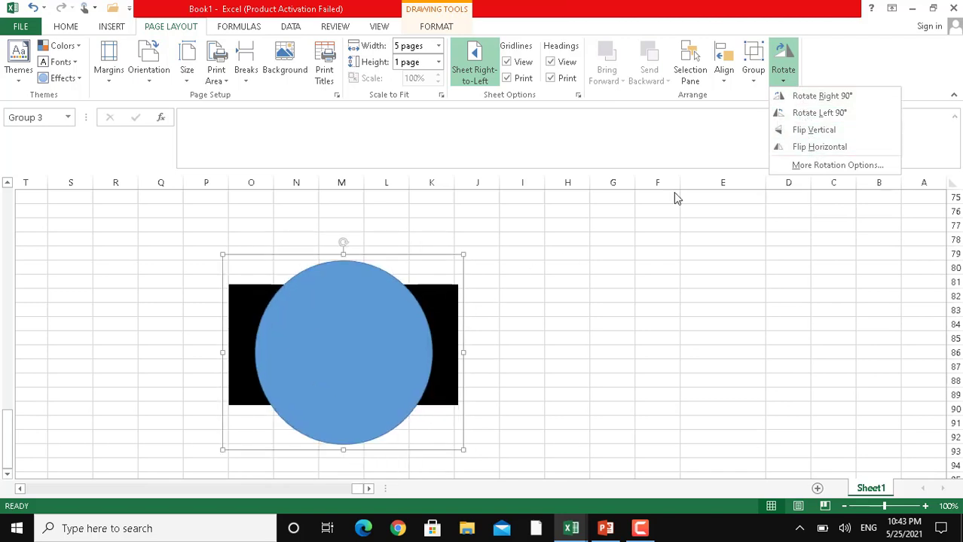
click(818, 165)
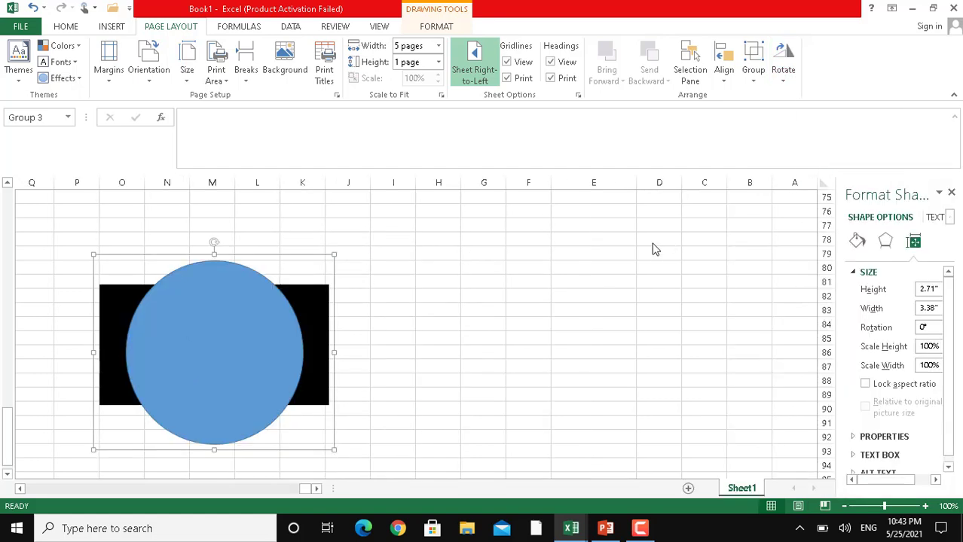
click(951, 194)
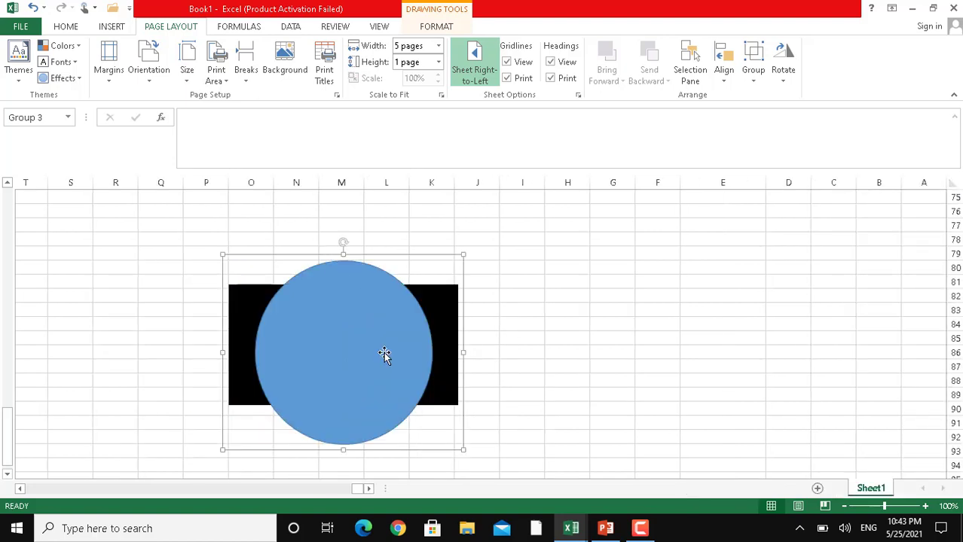
Delete the blue circle and the black rectangle
click(384, 353)
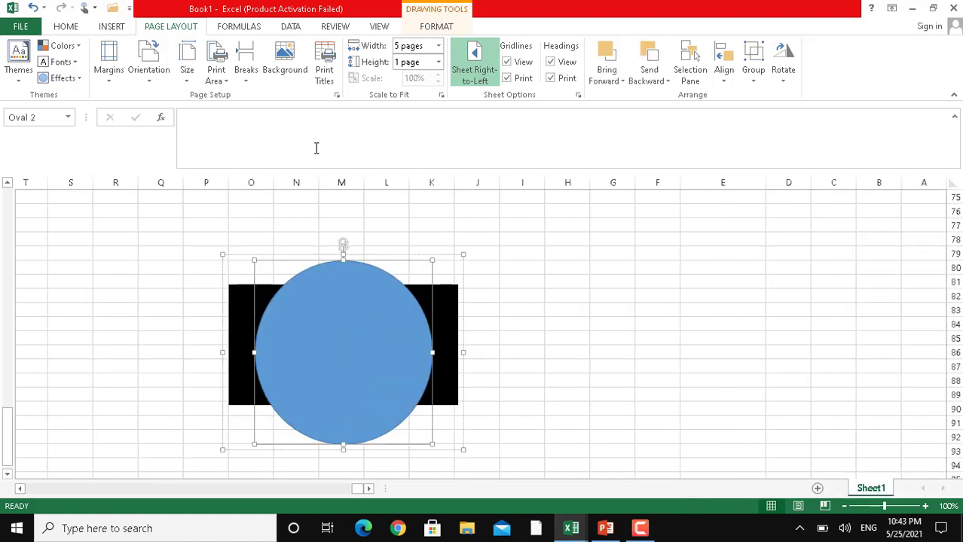
key(Delete)
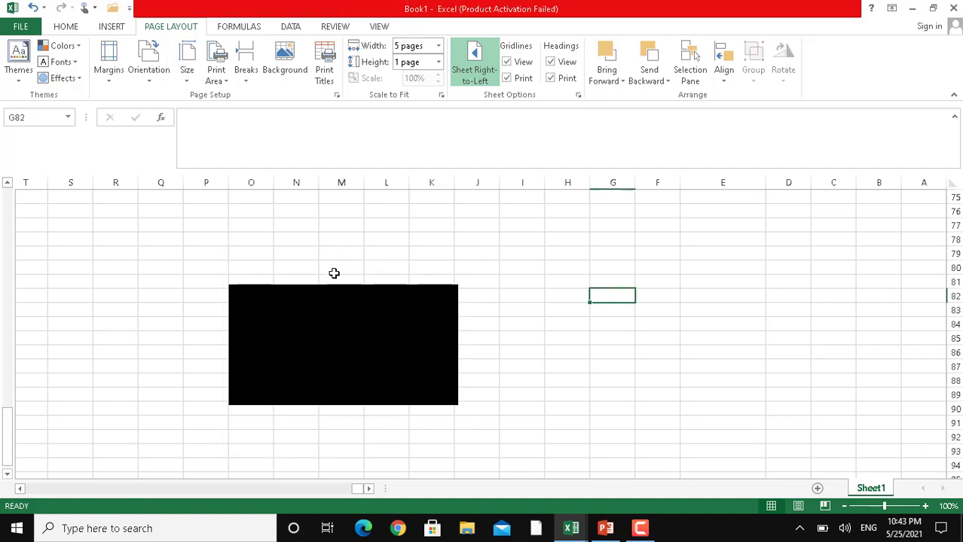
click(341, 348)
key(Delete)
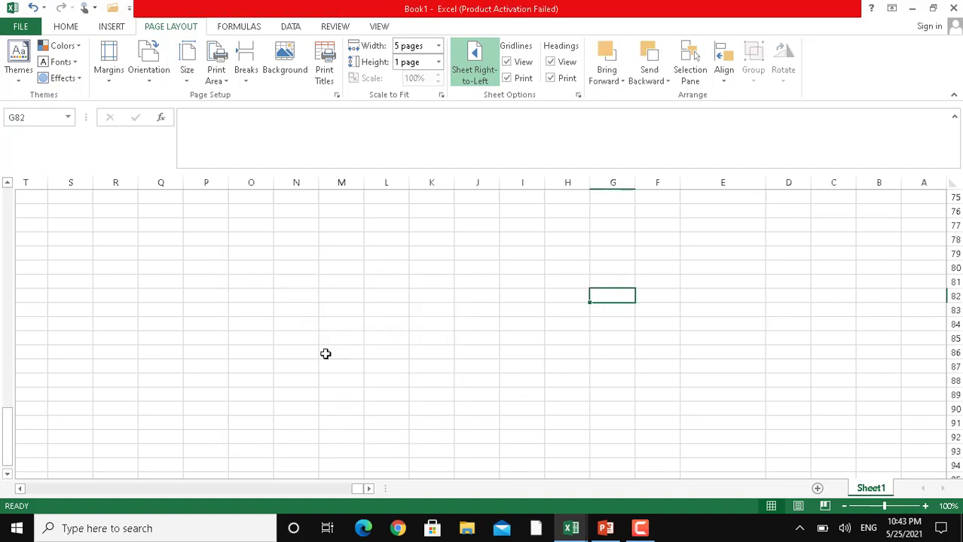
Enter 12, 45, 67 and 65 into O77:O80 and select that range
click(232, 29)
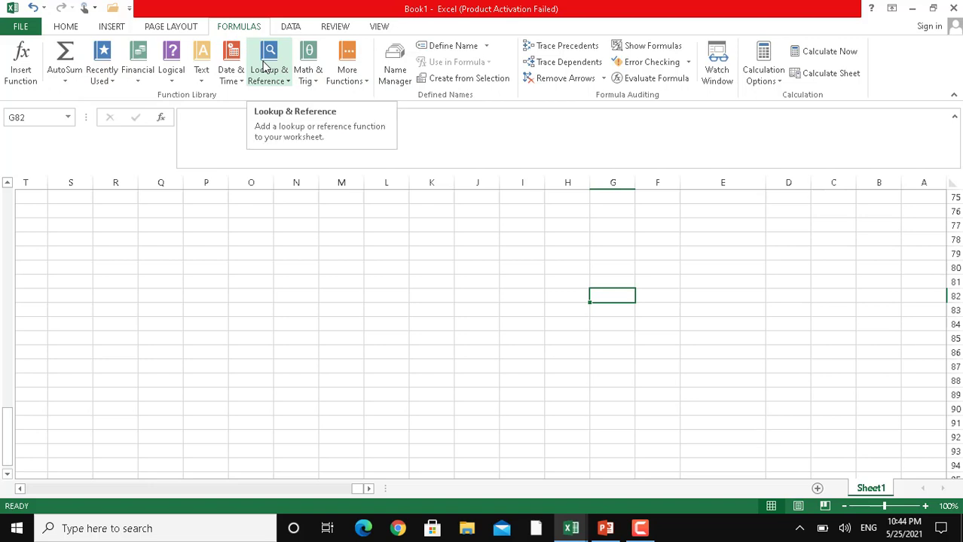
click(242, 226)
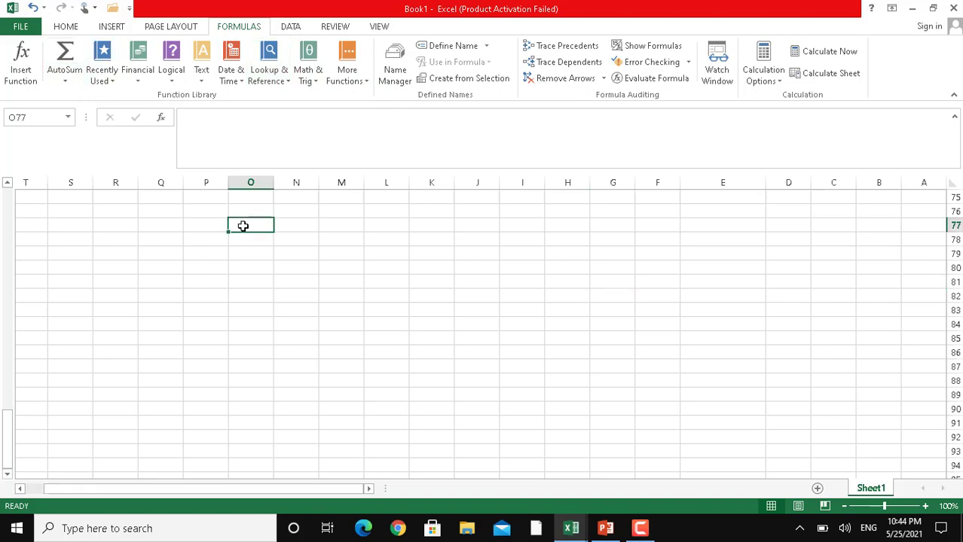
text(12)
key(Return)
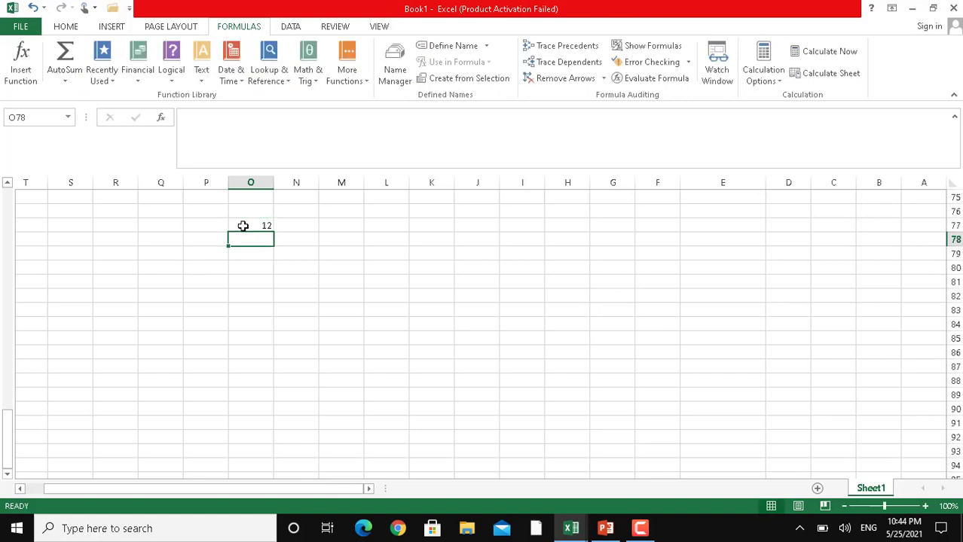
text(45)
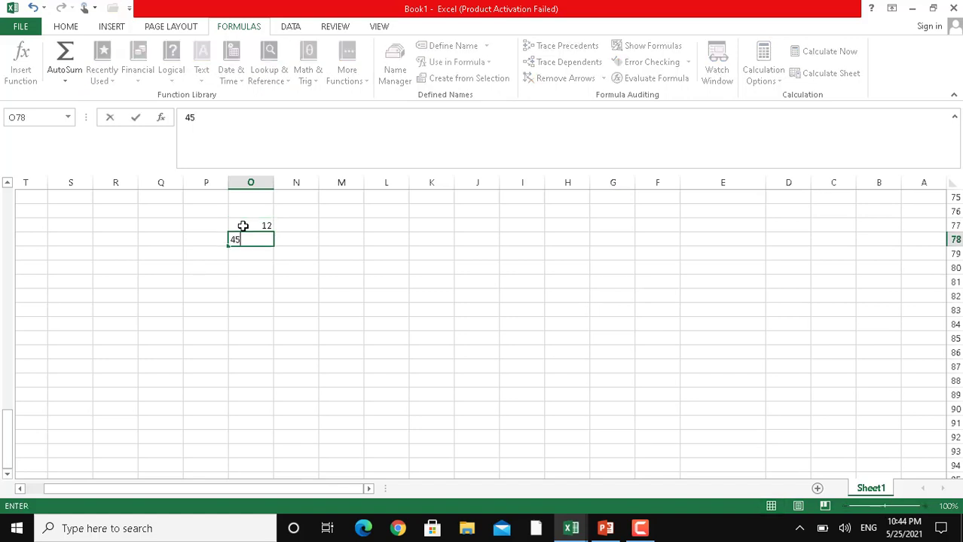
key(Return)
text(67)
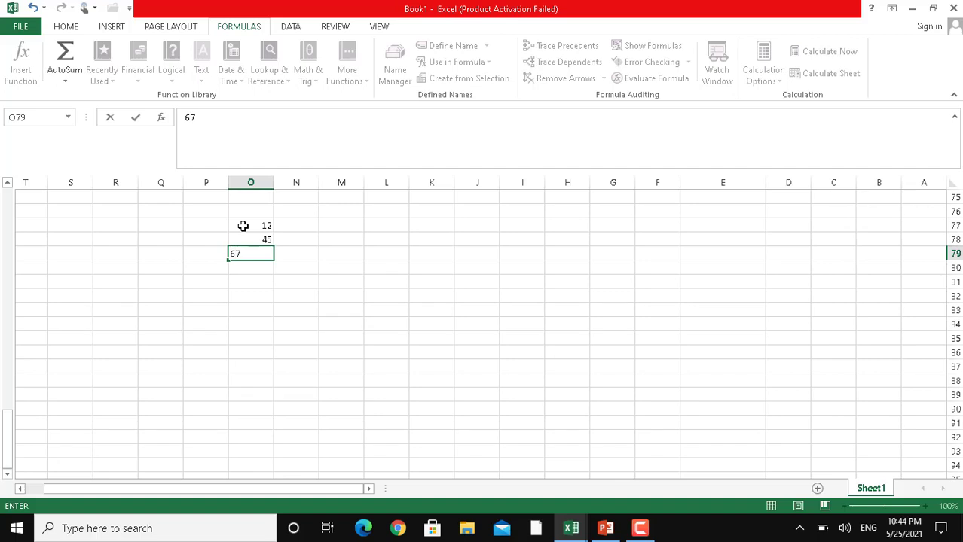
key(Return)
text(65)
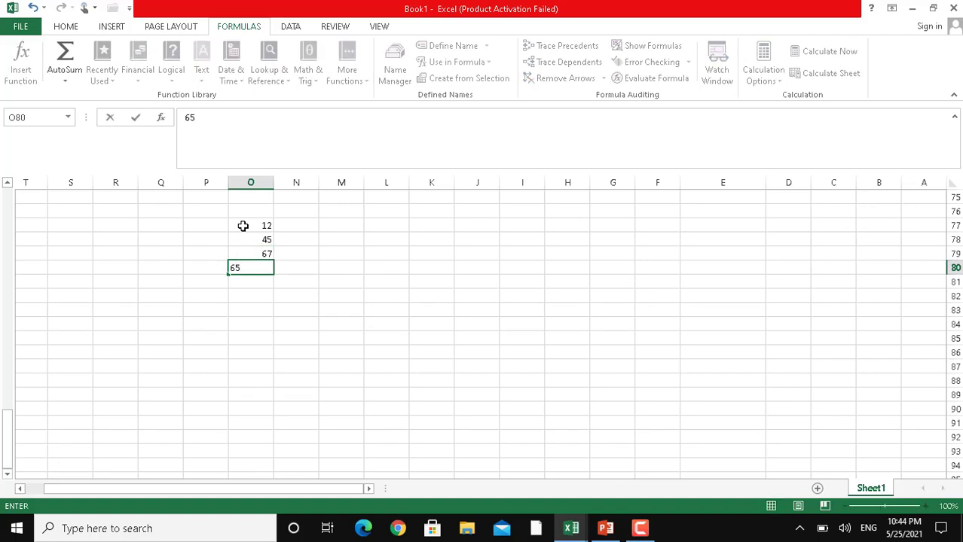
key(Return)
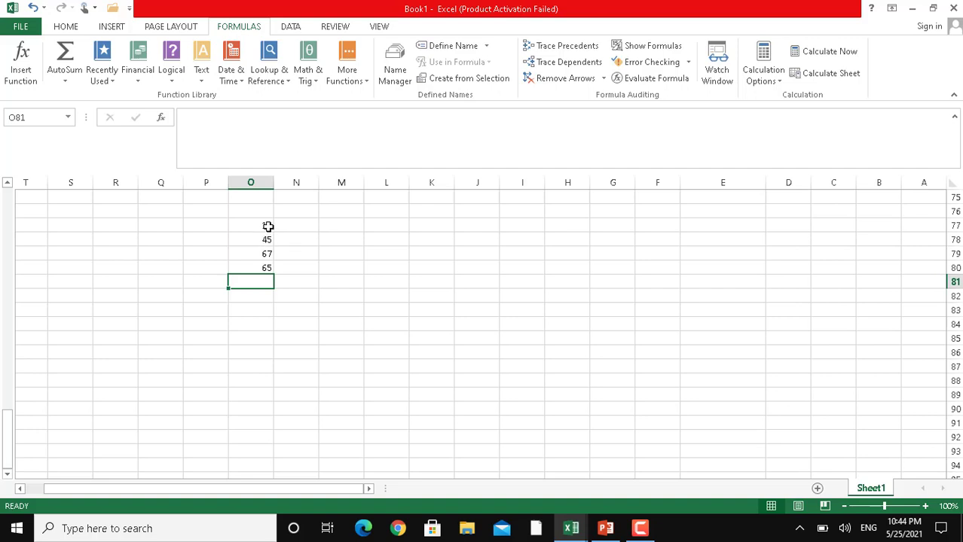
double_click(268, 224)
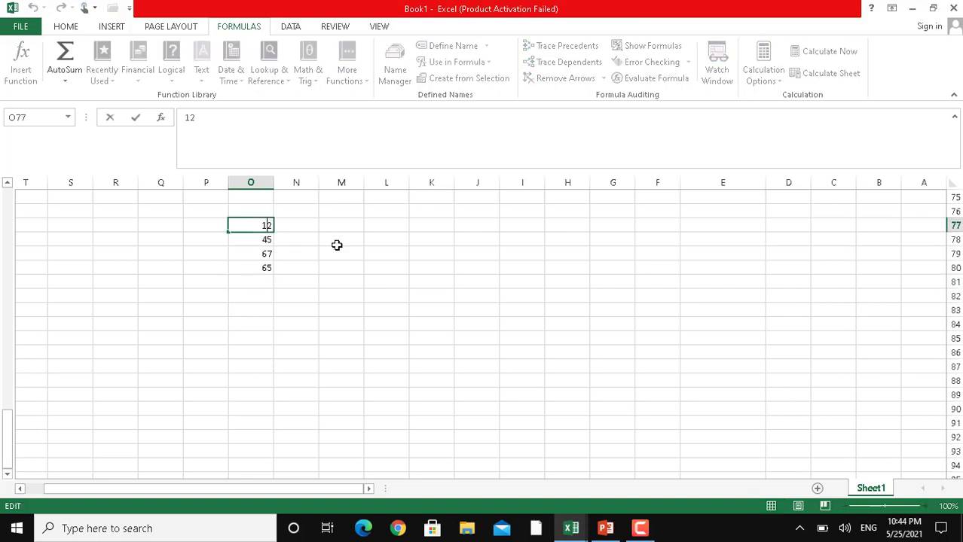
click(360, 250)
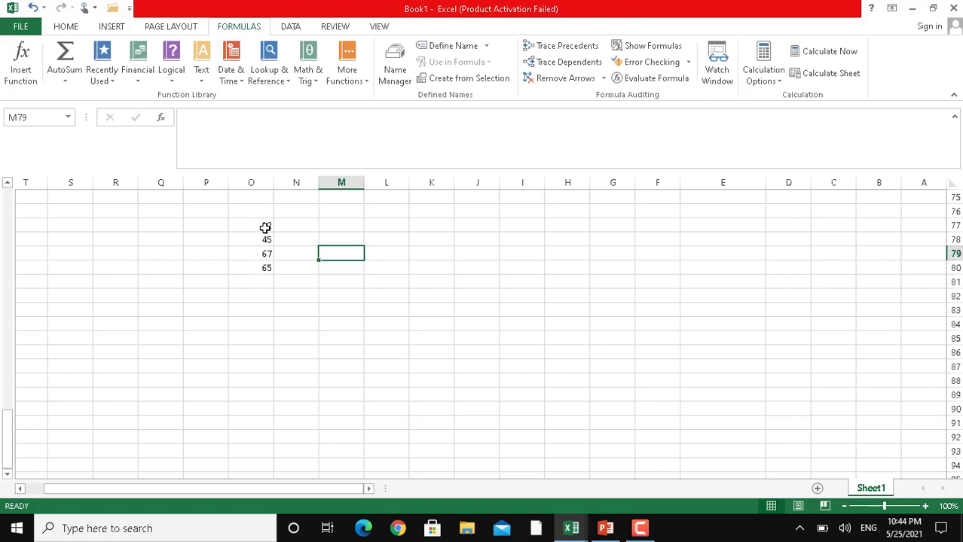
drag(264, 225, 263, 264)
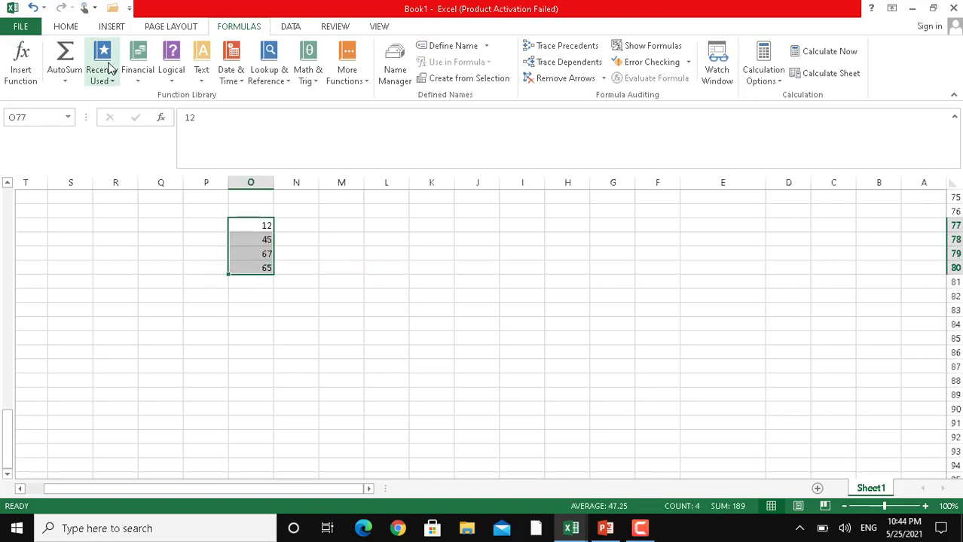
AutoSum O77:O80 so O81 shows 189, then select cell M84
click(67, 57)
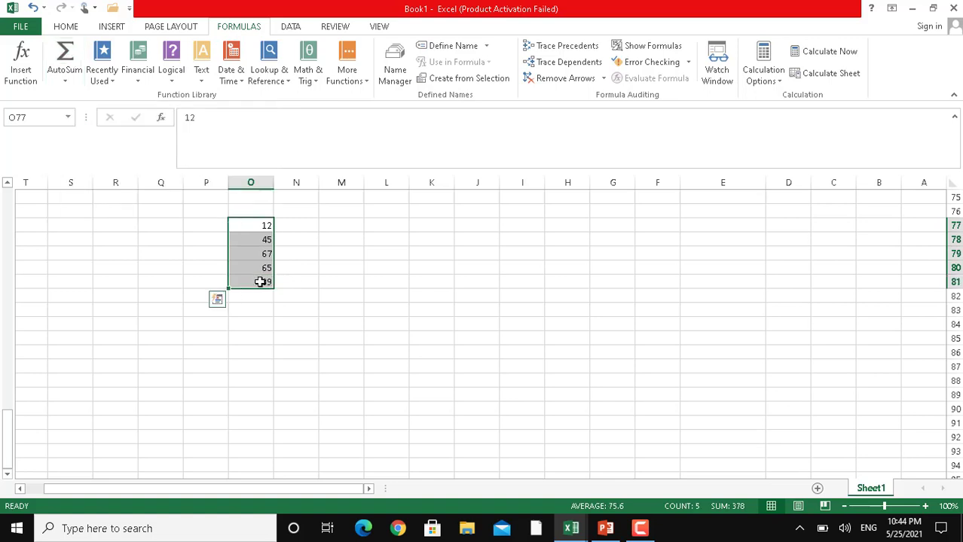
click(351, 325)
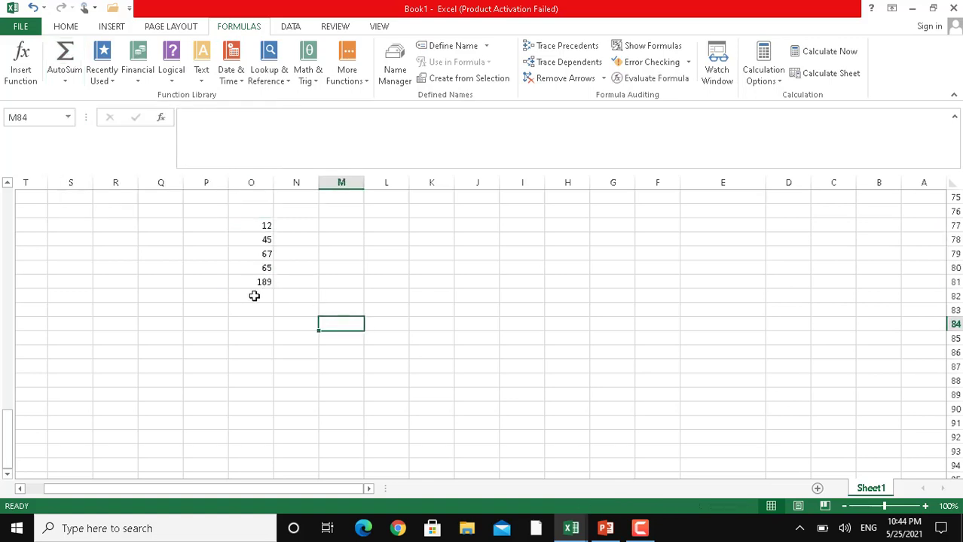
click(114, 82)
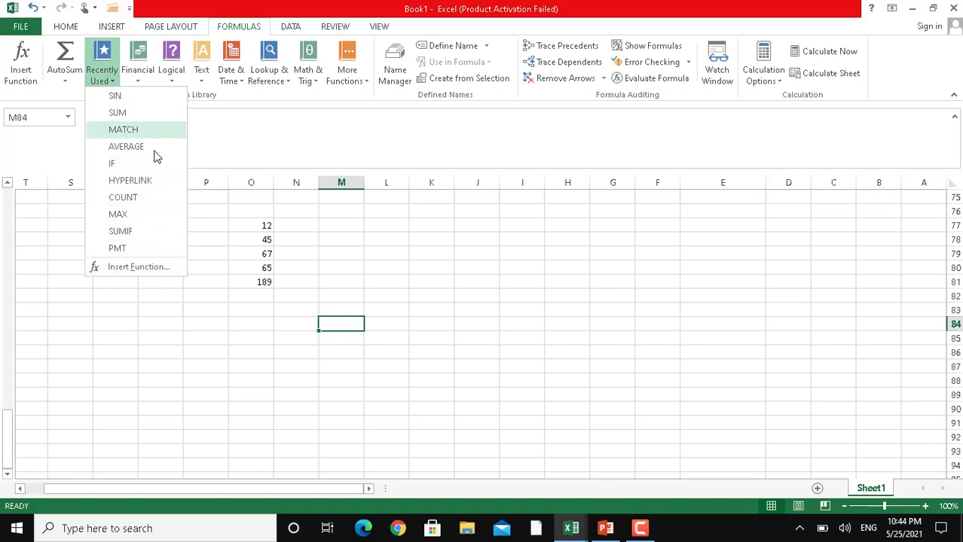
click(23, 61)
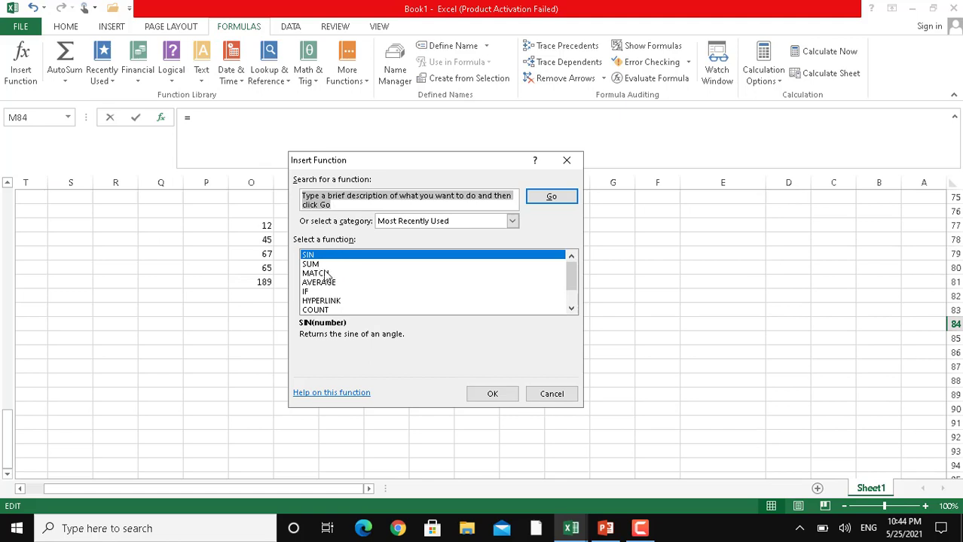
mouse_move(571, 280)
mouse_down()
mouse_move(571, 295)
mouse_move(570, 279)
mouse_up()
click(492, 396)
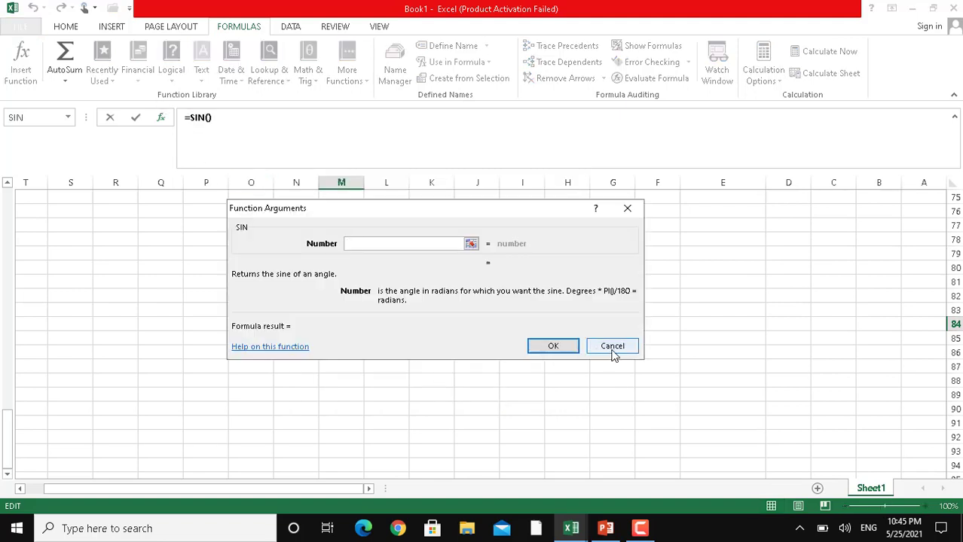
click(613, 349)
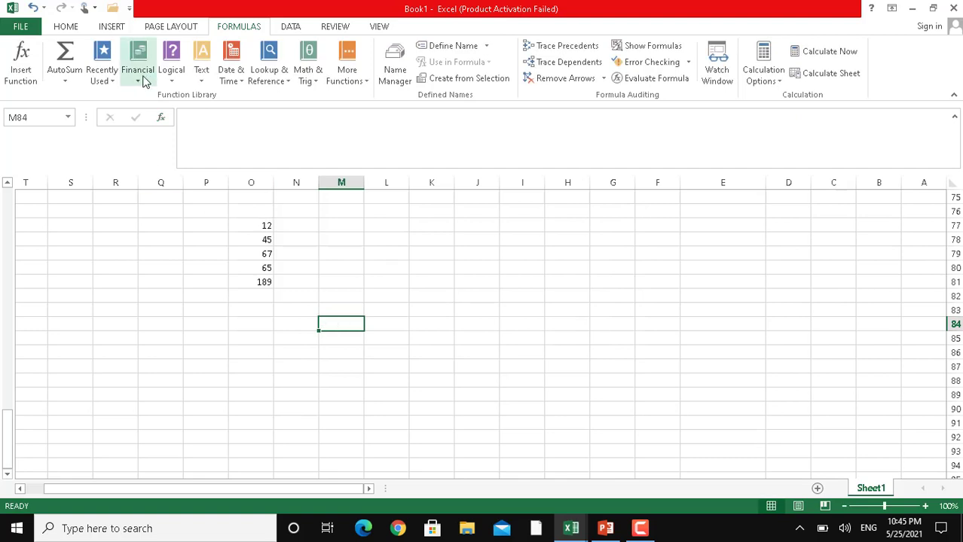
Scroll through the Financial functions list, then show the Logical functions from AND to XOR
click(141, 79)
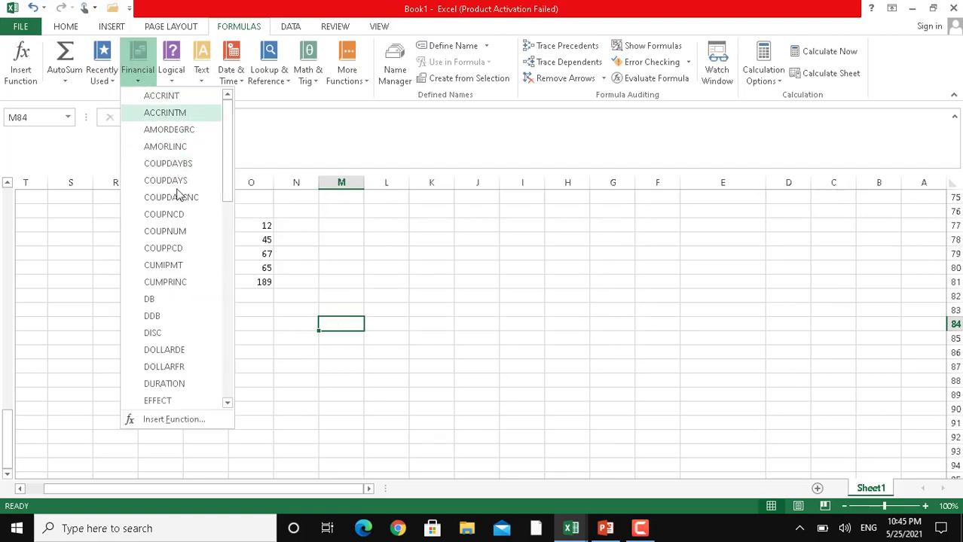
mouse_move(229, 151)
mouse_down()
mouse_move(233, 349)
mouse_move(228, 131)
mouse_up()
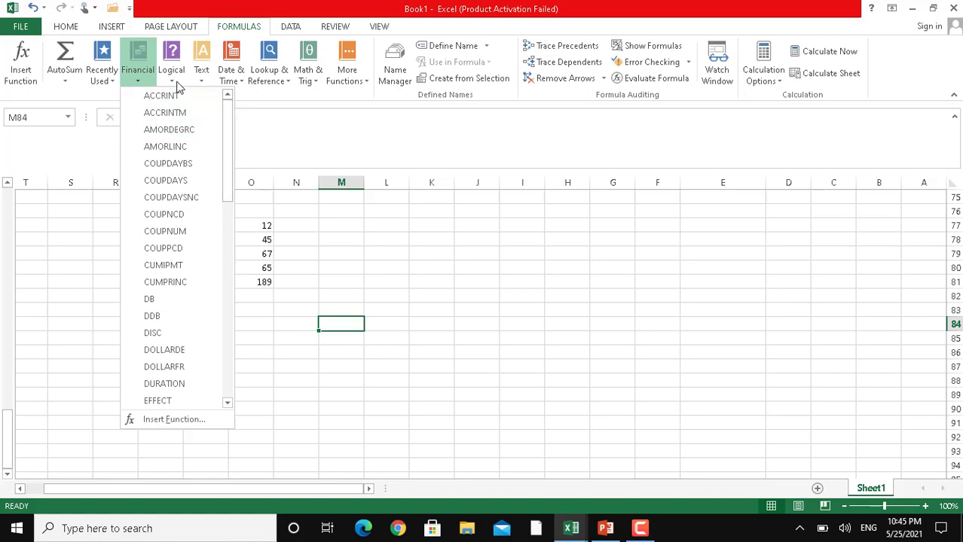
click(174, 83)
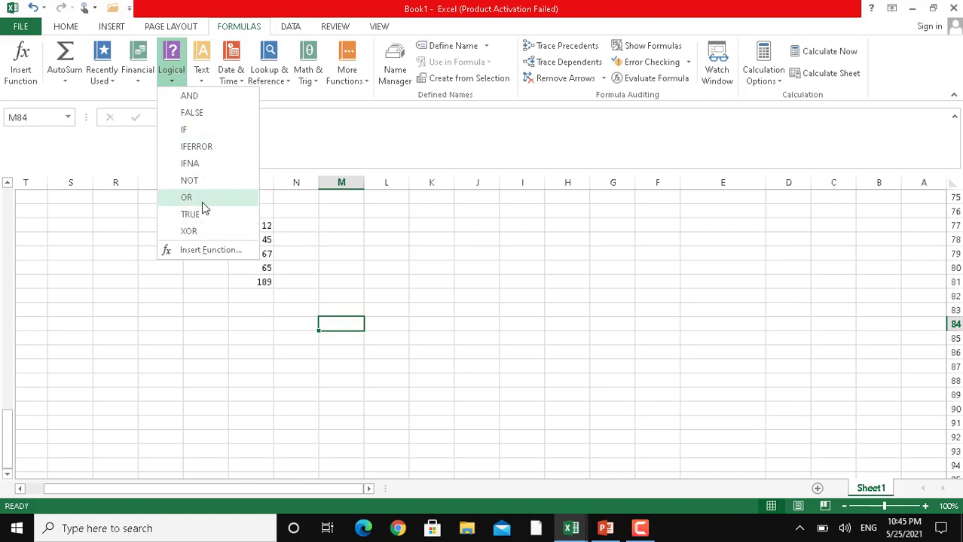
click(186, 198)
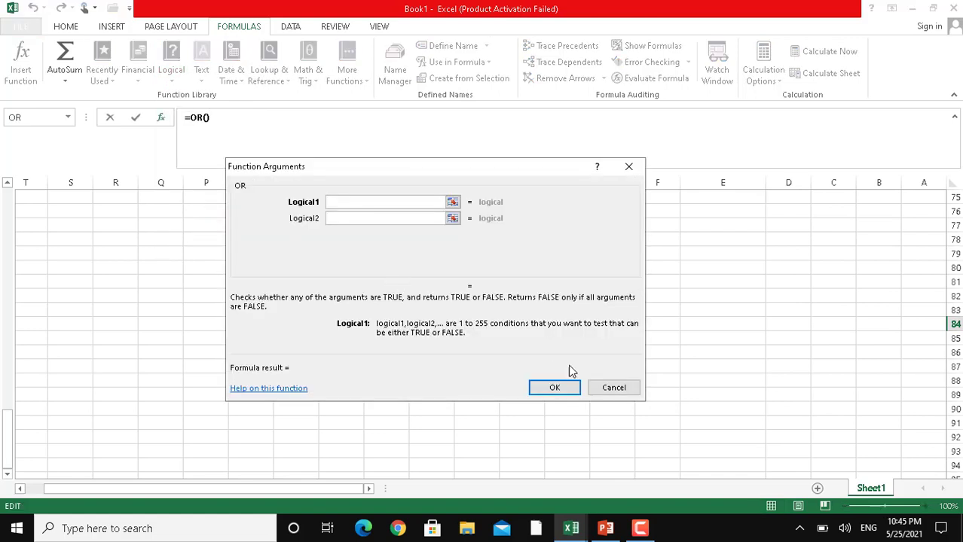
click(555, 389)
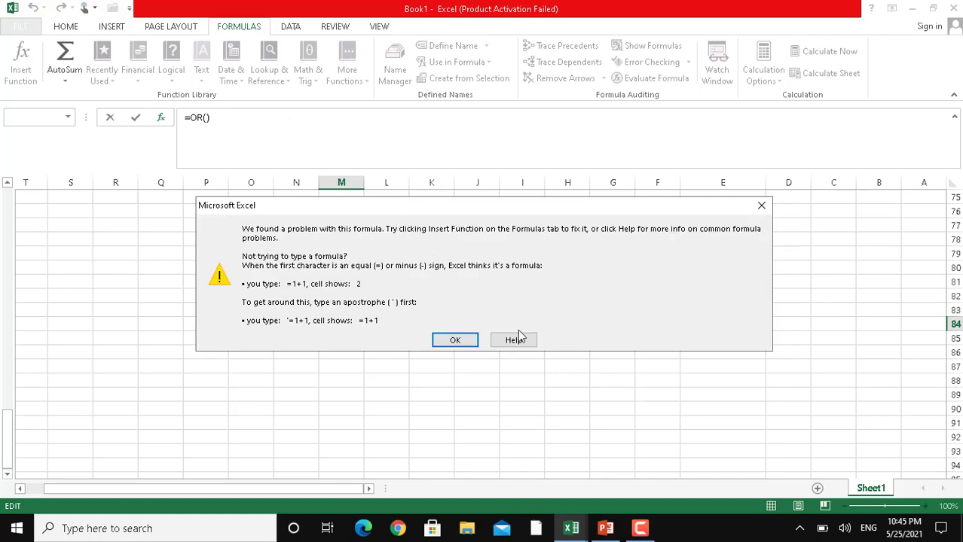
click(762, 205)
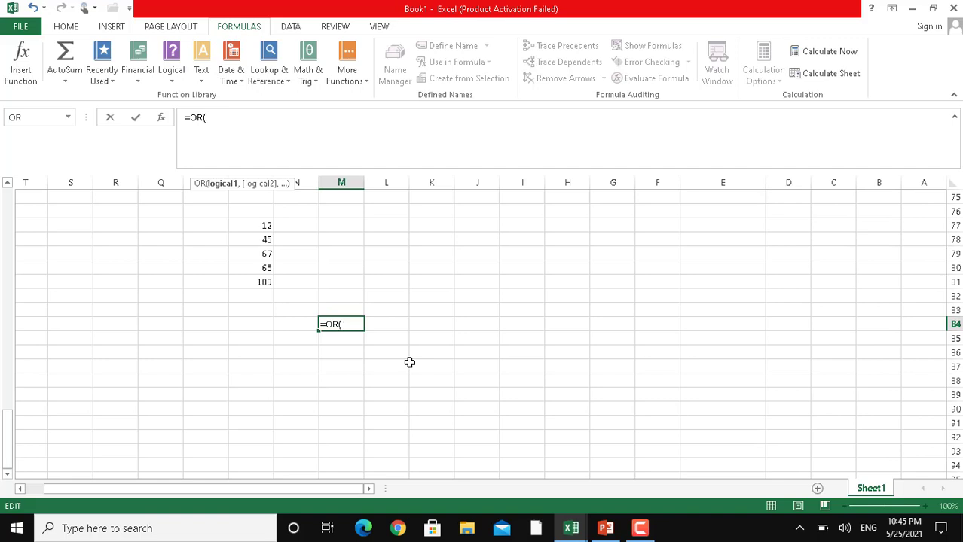
key(BackSpace)
key(BackSpace)
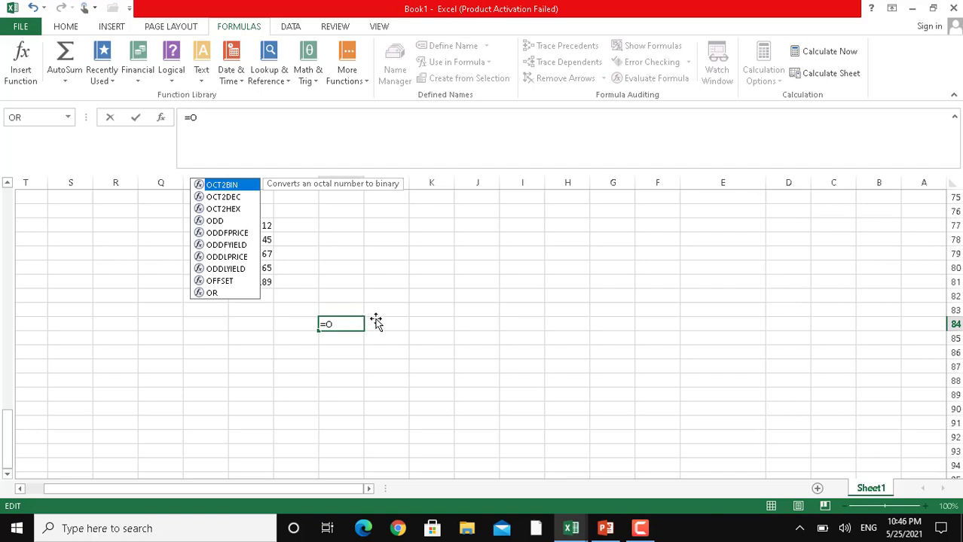
click(338, 323)
key(Escape)
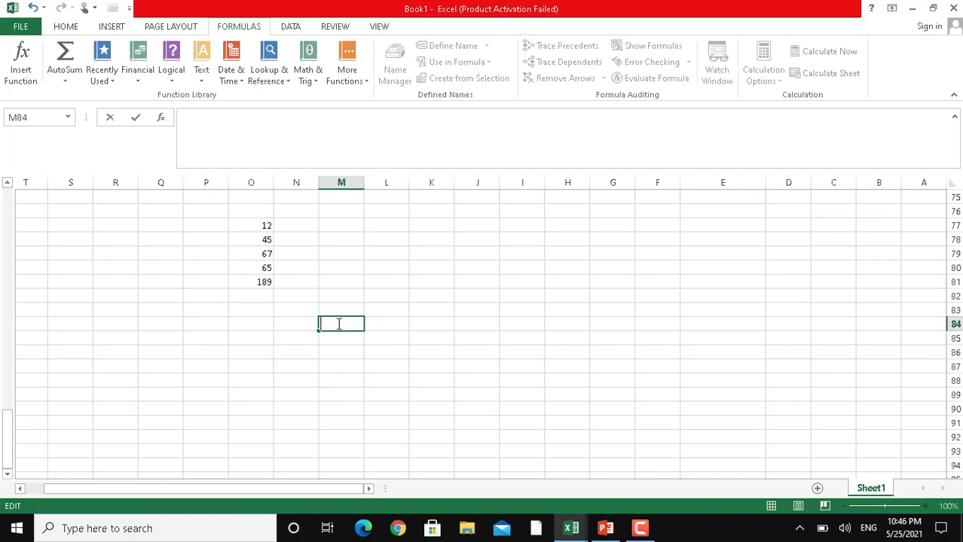
click(446, 323)
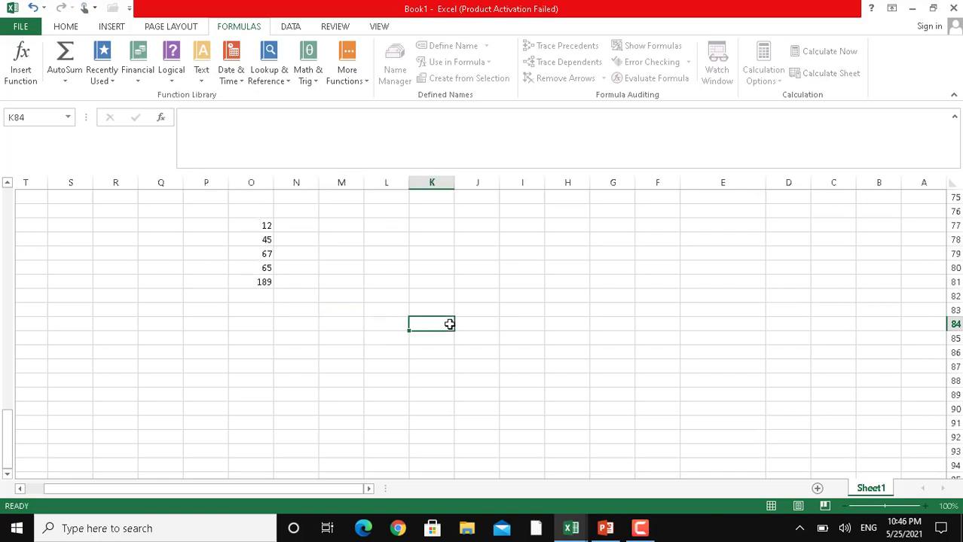
Show the Text functions list and scroll down to its last entries, UPPER and VALUE
click(202, 75)
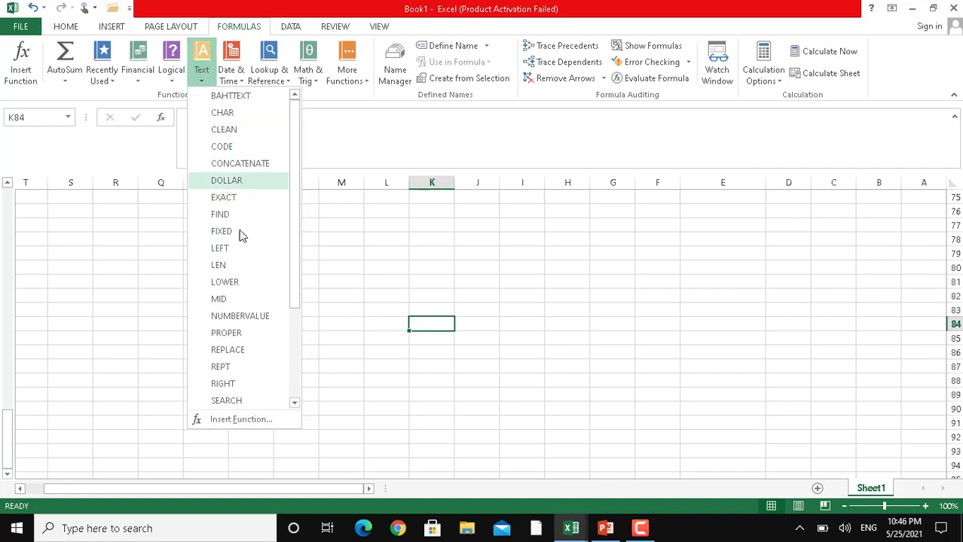
mouse_move(228, 208)
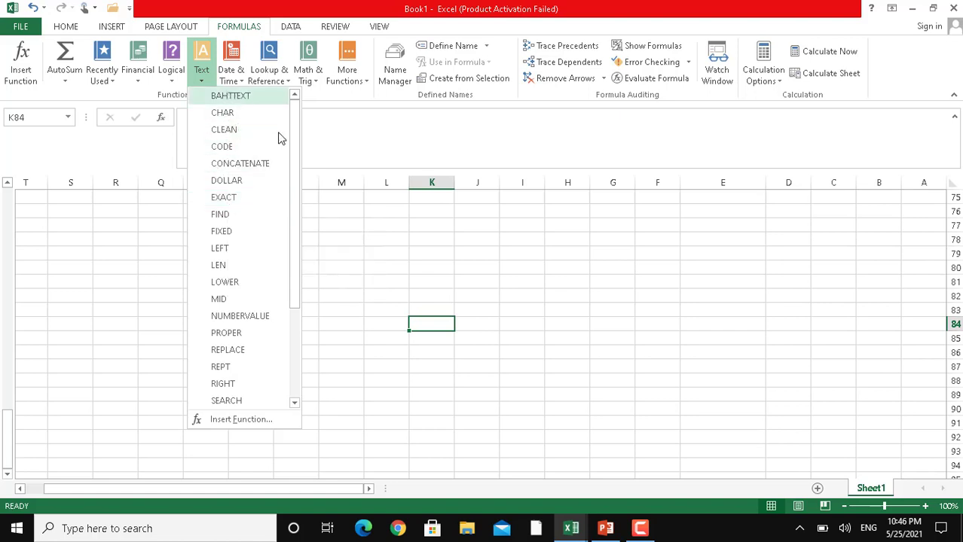
drag(294, 162, 294, 222)
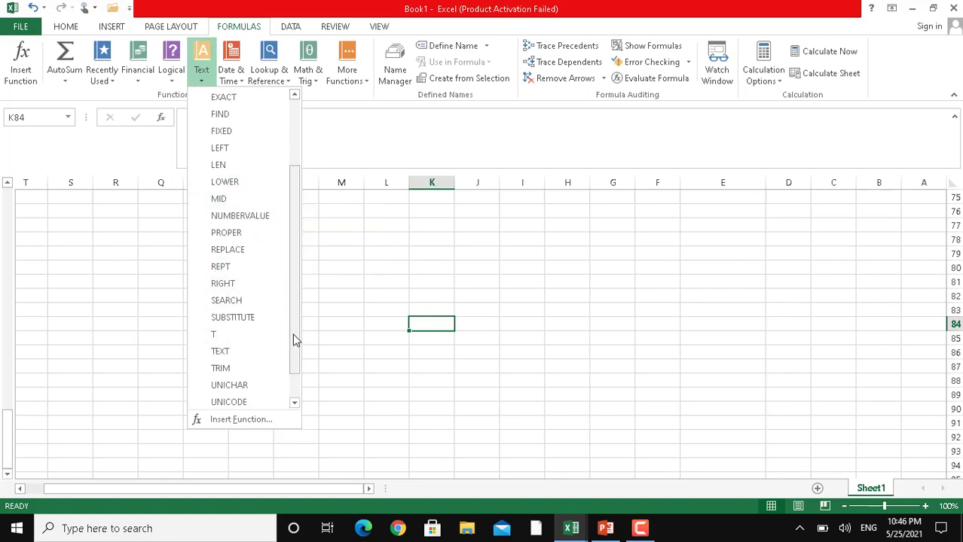
drag(294, 337, 294, 379)
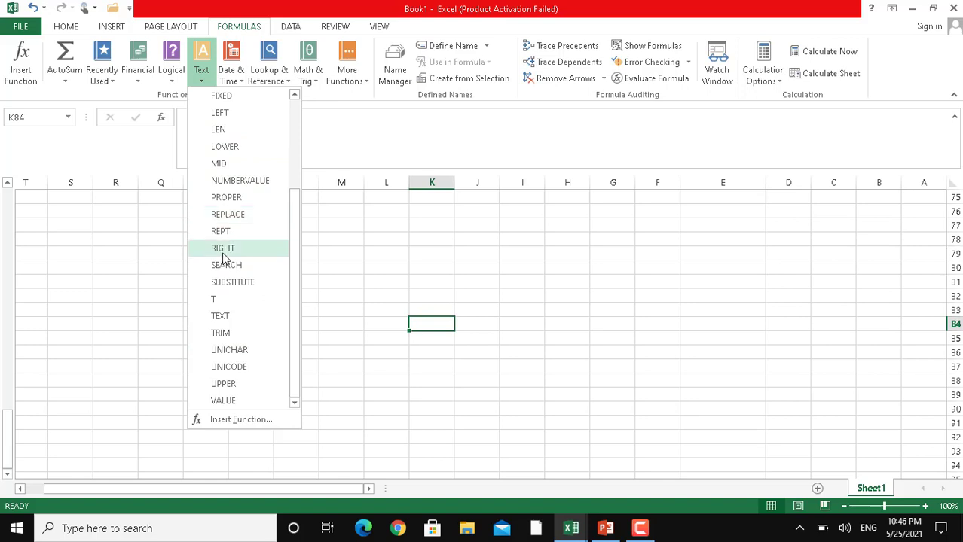
Insert =UPPER("edutrain") into K84 so it displays EDUTRAIN
click(239, 384)
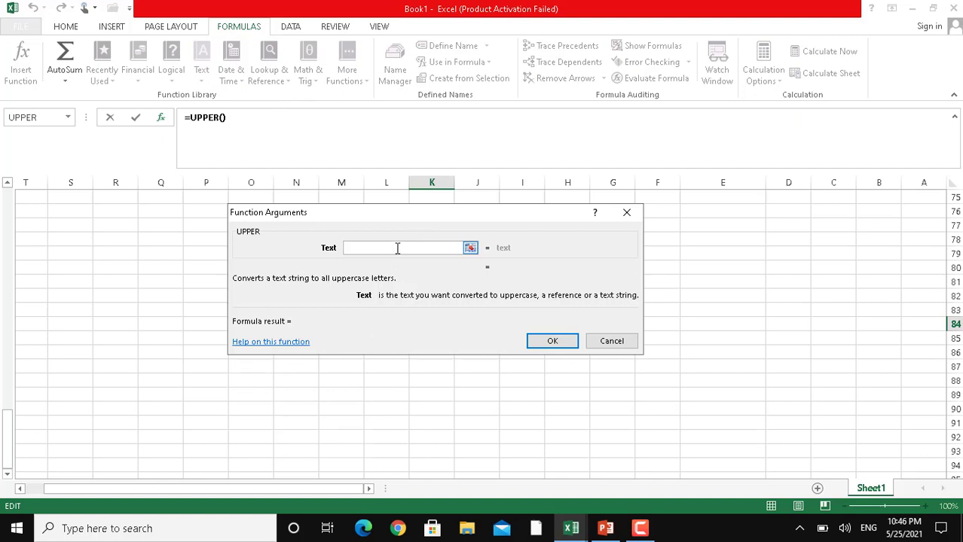
text(edutrai)
text(n)
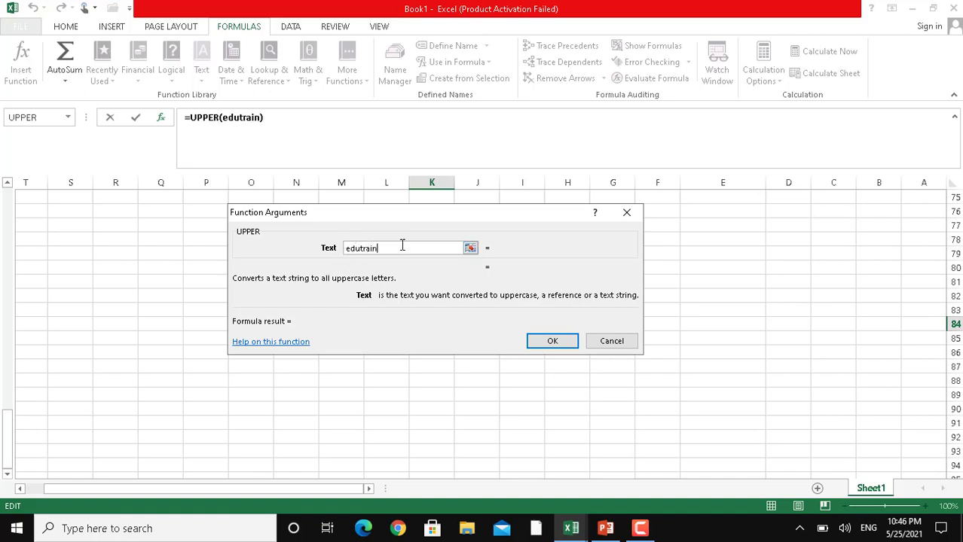
click(566, 341)
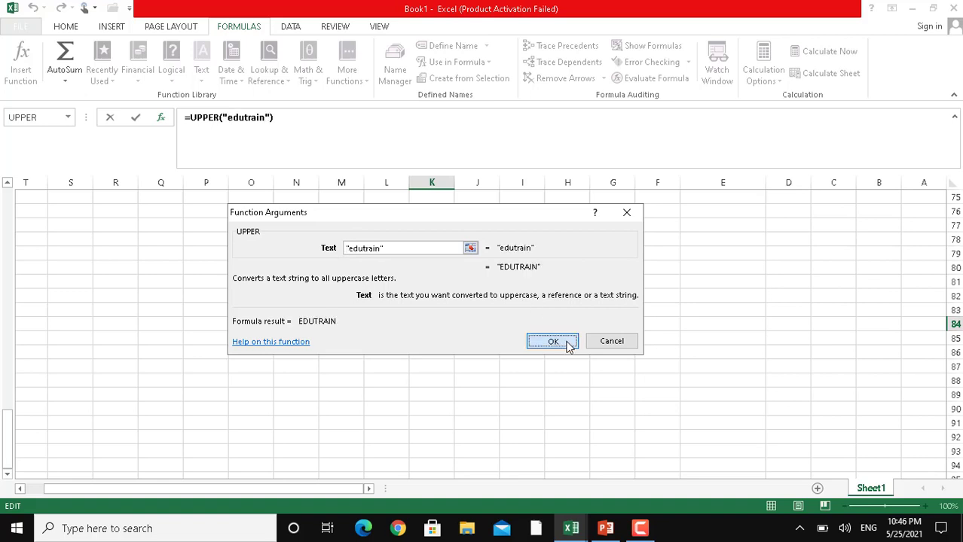
Select a few nearby cells, ending with the EDUTRAIN cell K84 selected
click(506, 352)
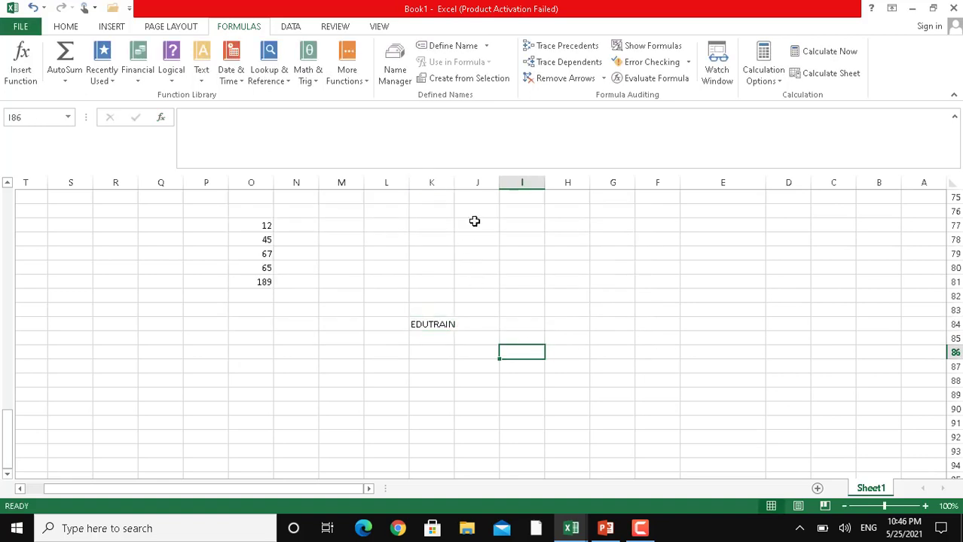
click(455, 182)
click(432, 324)
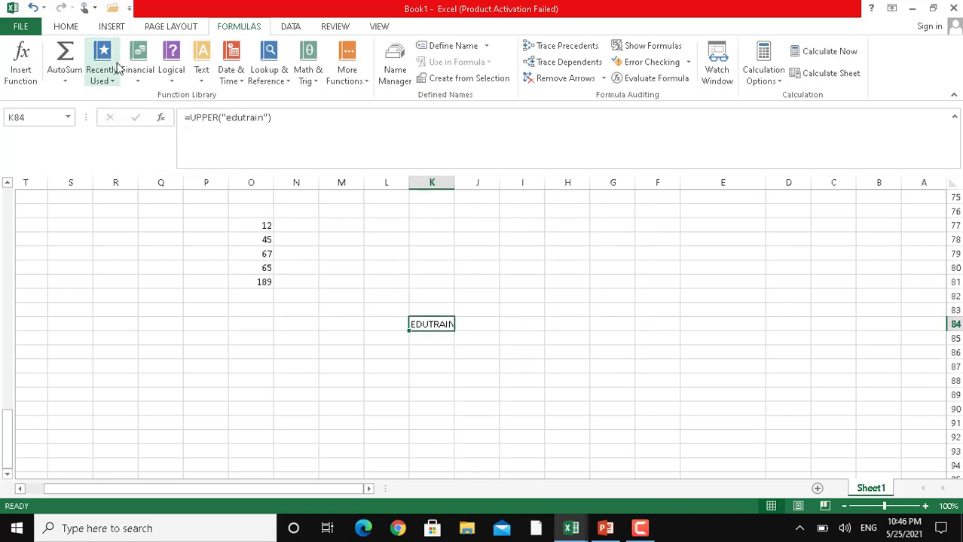
Make EDUTRAIN in K84 bold and enlarge it to 18 point
key(ctrl+b)
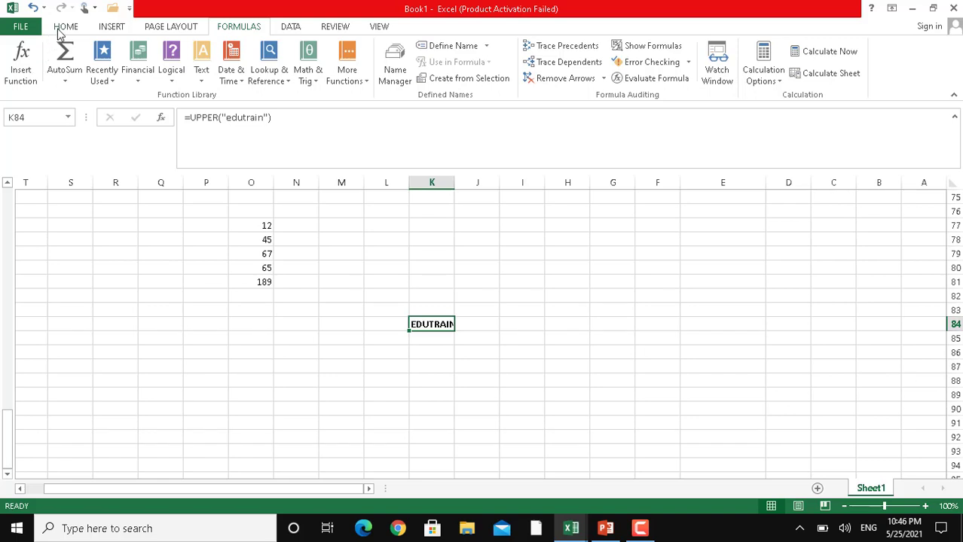
click(66, 26)
click(232, 52)
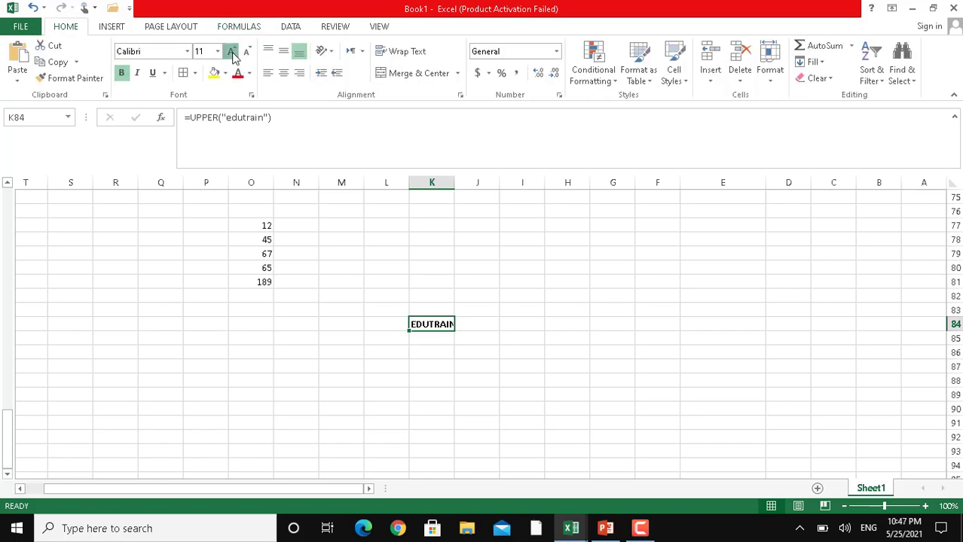
click(232, 52)
click(232, 51)
click(231, 51)
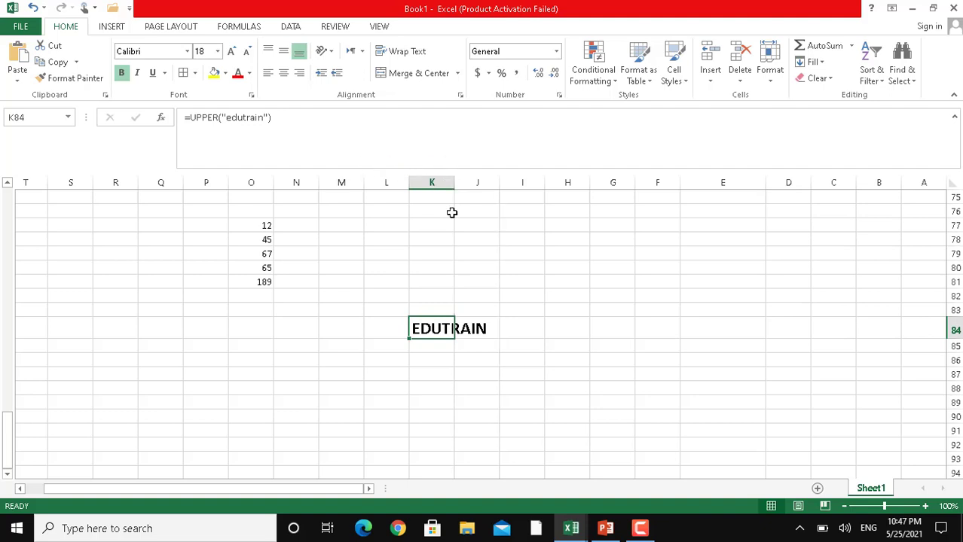
Squeeze the columns beside K to narrow slivers, undoing the last width change
click(466, 267)
click(433, 182)
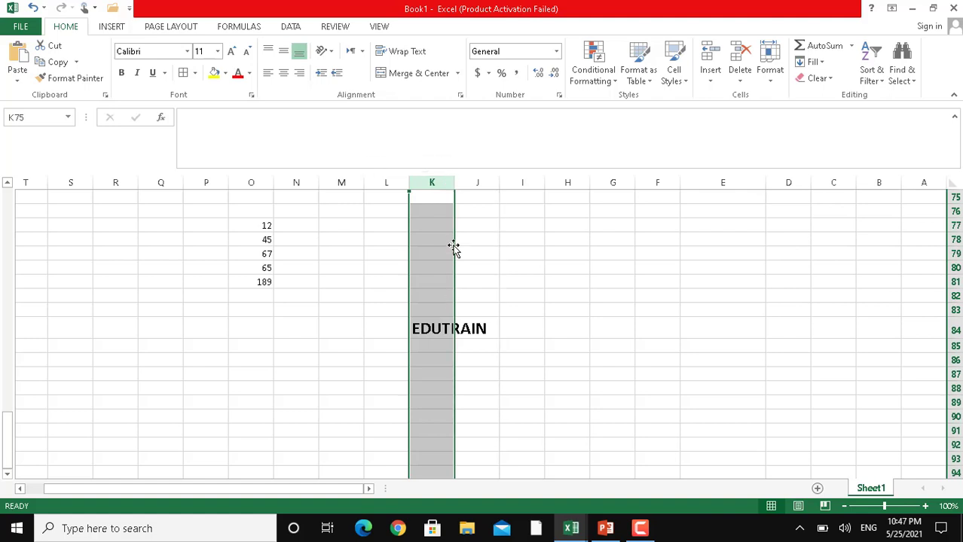
mouse_move(453, 185)
mouse_down()
mouse_move(536, 186)
mouse_move(456, 184)
mouse_up()
click(595, 240)
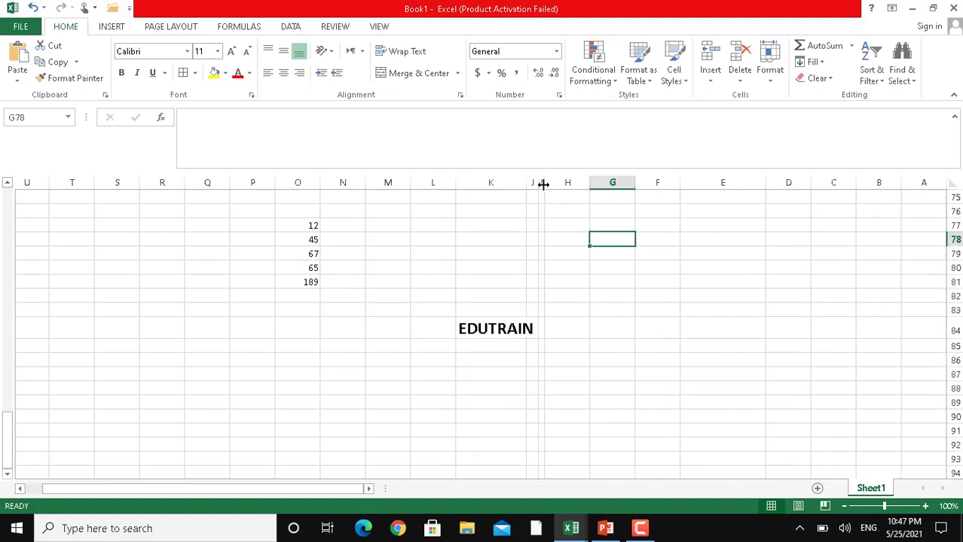
drag(543, 184, 586, 188)
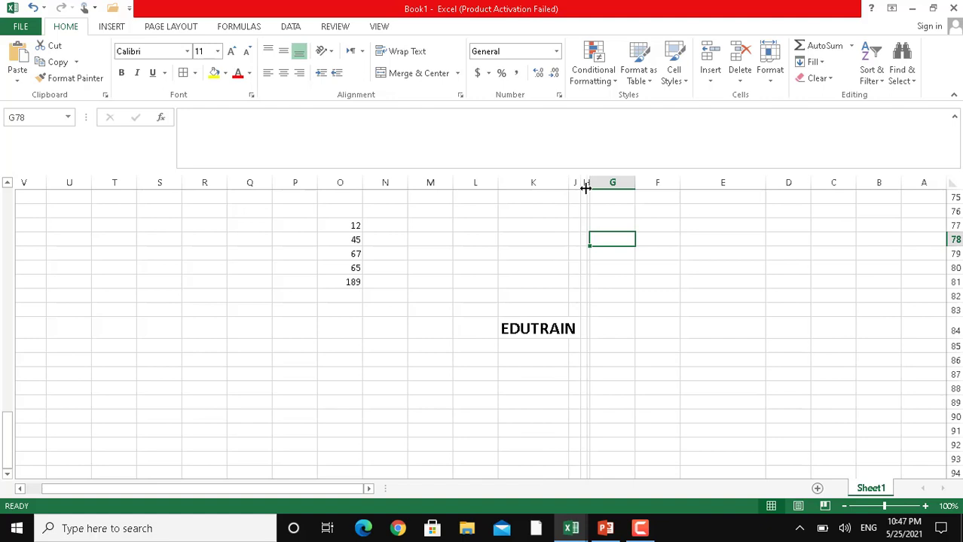
key(ctrl+z)
key(ctrl+z)
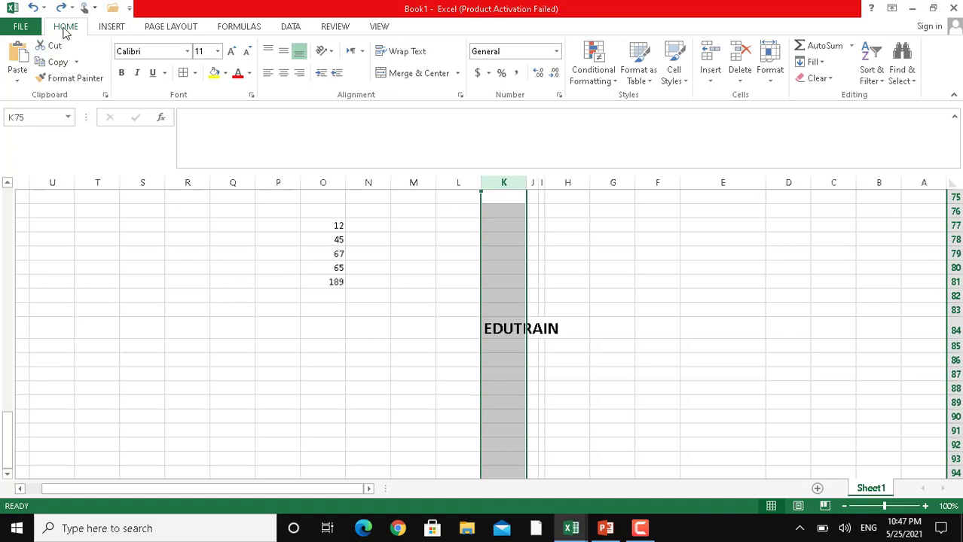
Scroll through the Date & Time functions, then show Lookup & Reference, ADDRESS through VLOOKUP
click(111, 27)
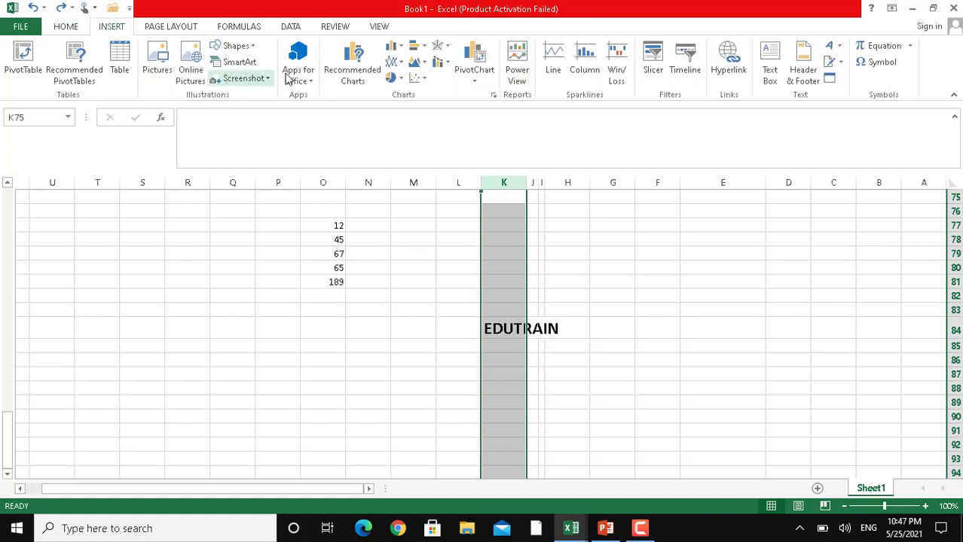
click(251, 30)
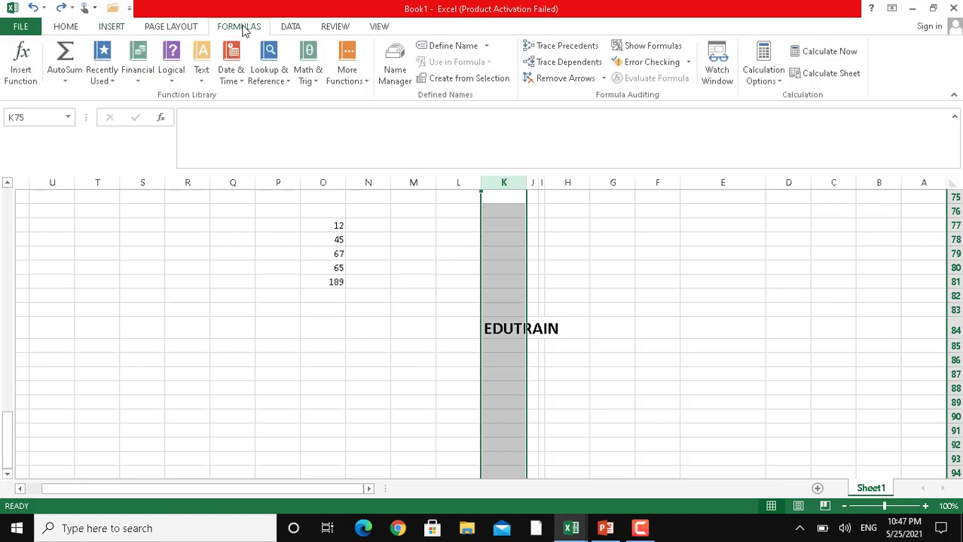
click(240, 78)
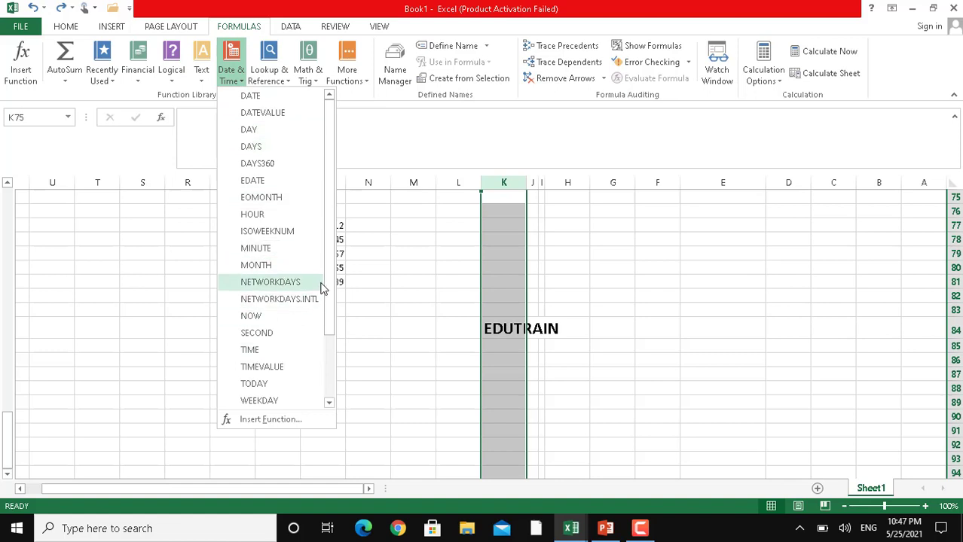
mouse_move(333, 290)
mouse_down()
mouse_move(326, 367)
mouse_move(317, 235)
mouse_up()
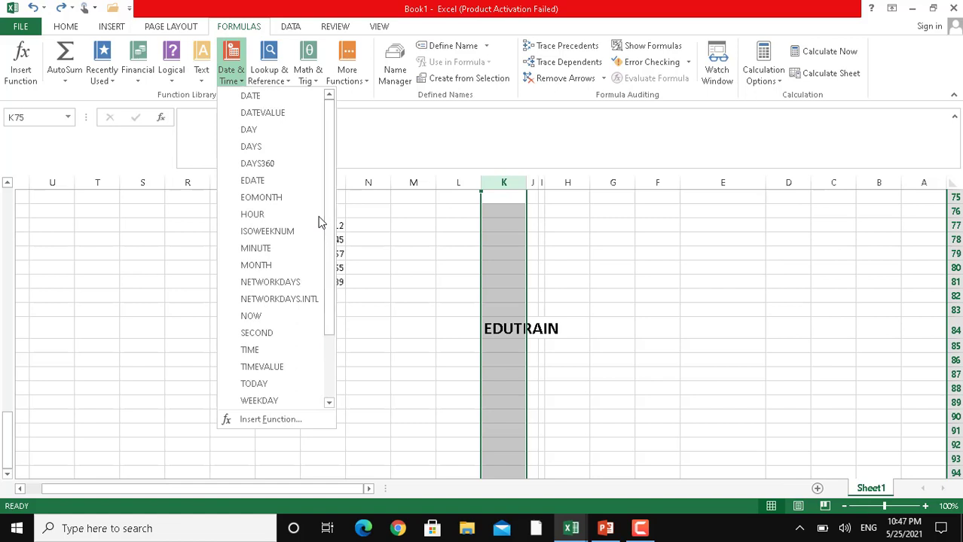
click(286, 75)
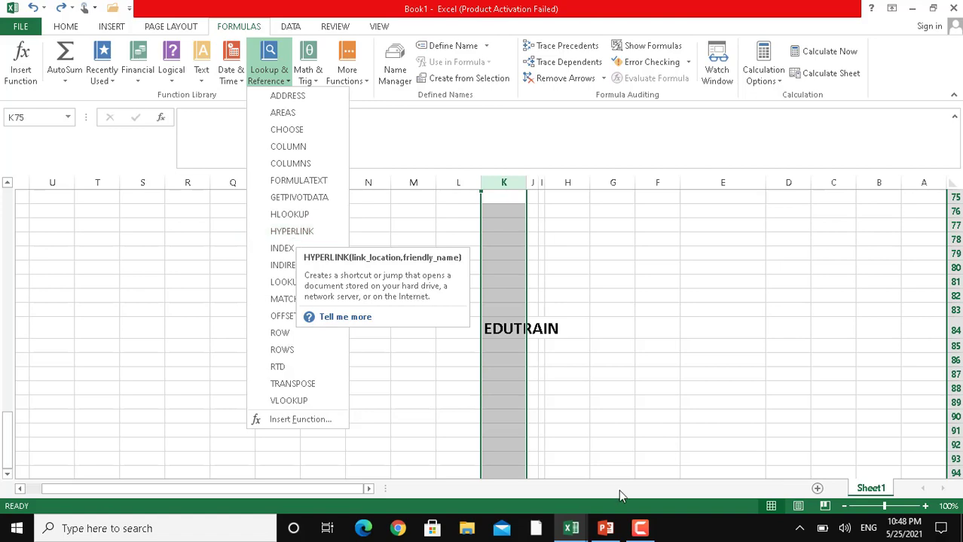
Switch to the DATABASE STUDENTS workbook and clear the admission number in E4
mouse_move(581, 531)
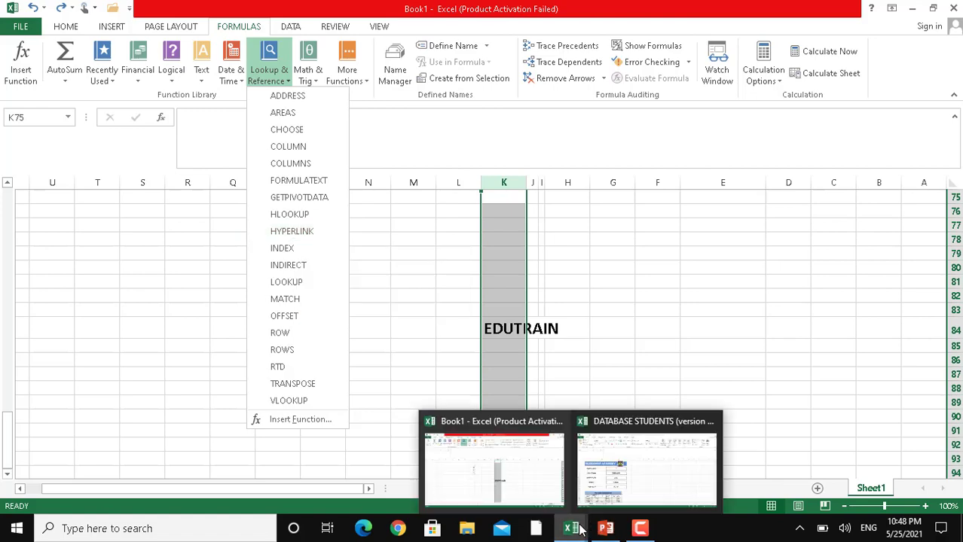
click(632, 461)
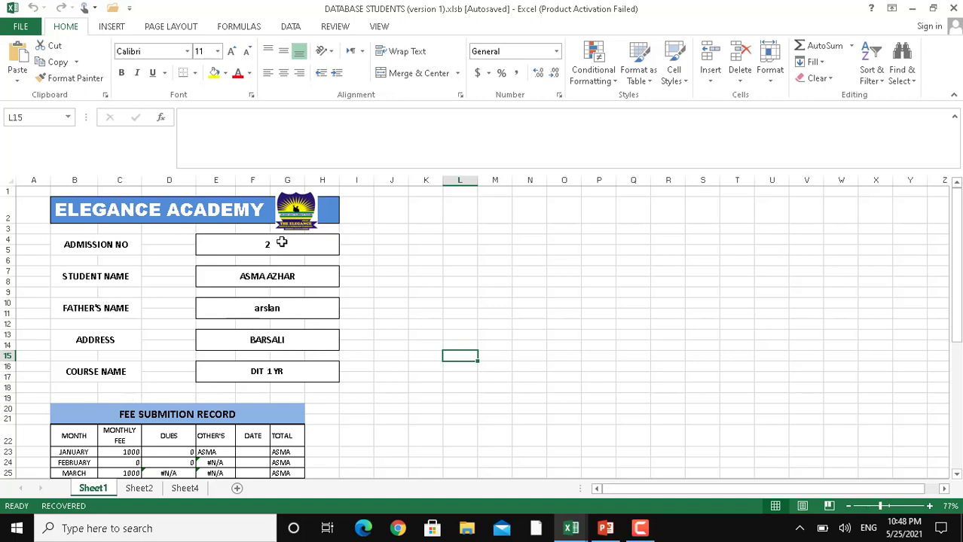
double_click(281, 244)
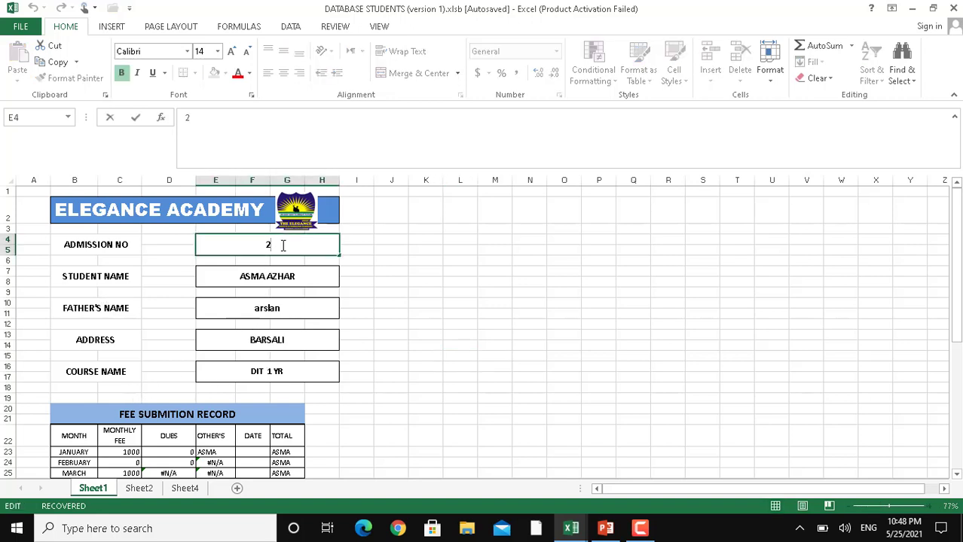
key(BackSpace)
text(4)
key(Return)
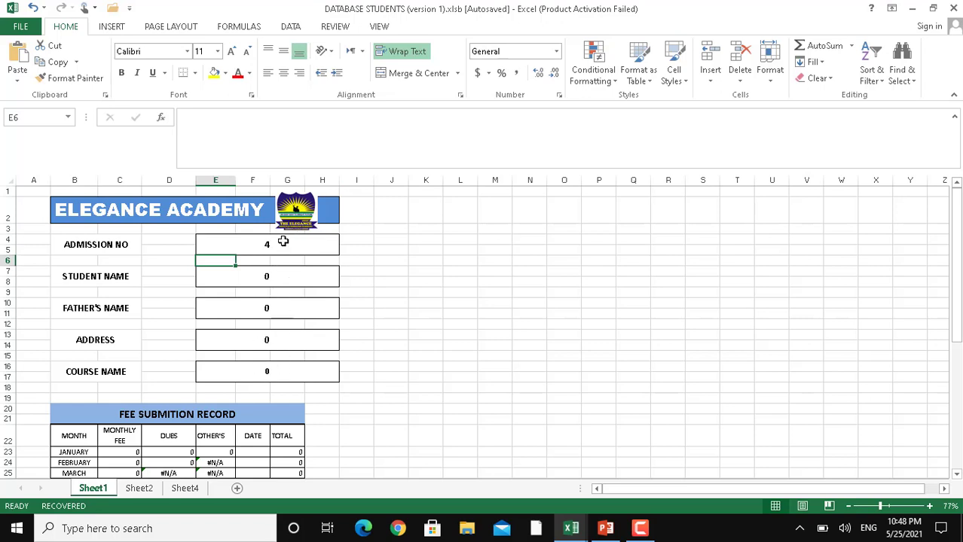
Enter admission number 3 in E4, check the VLOOKUP formula in E7, and go to Sheet2
double_click(281, 246)
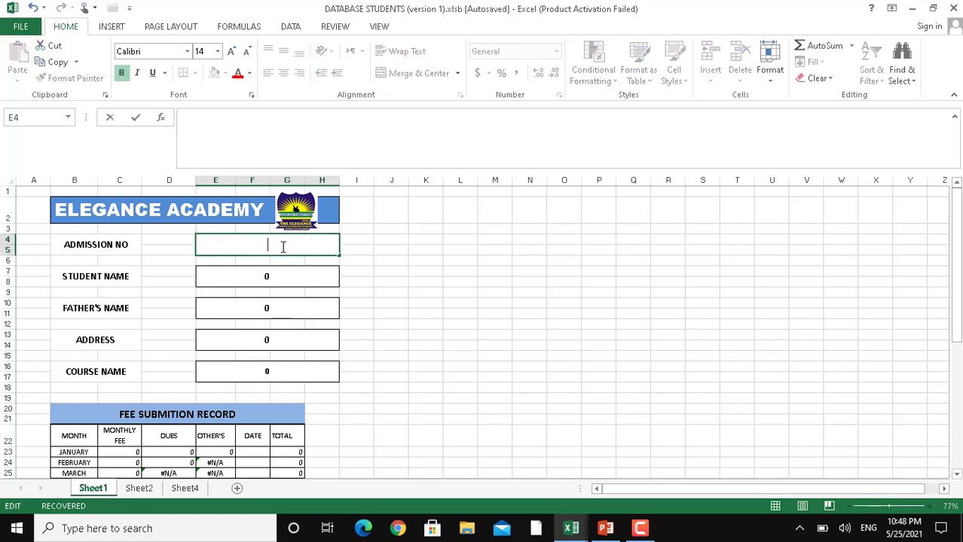
text(3)
key(Return)
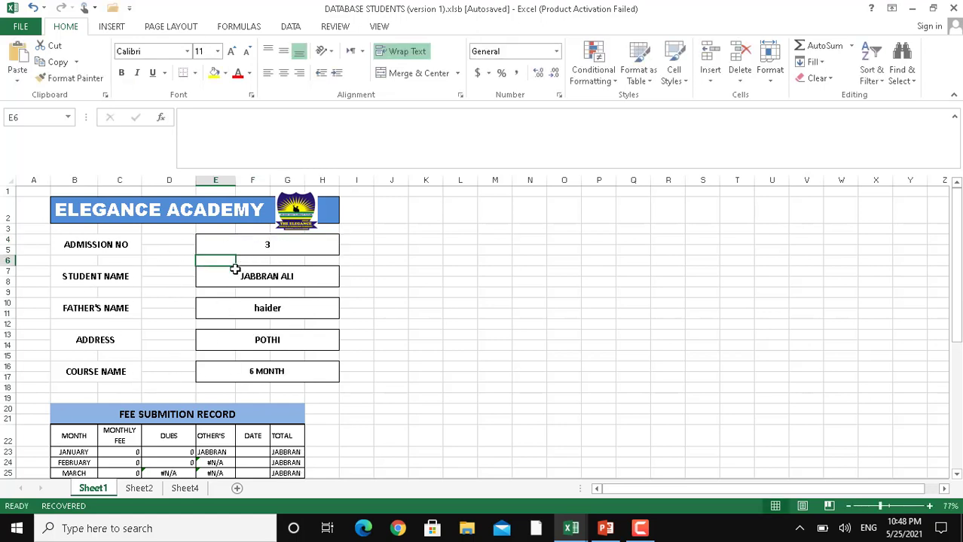
click(259, 277)
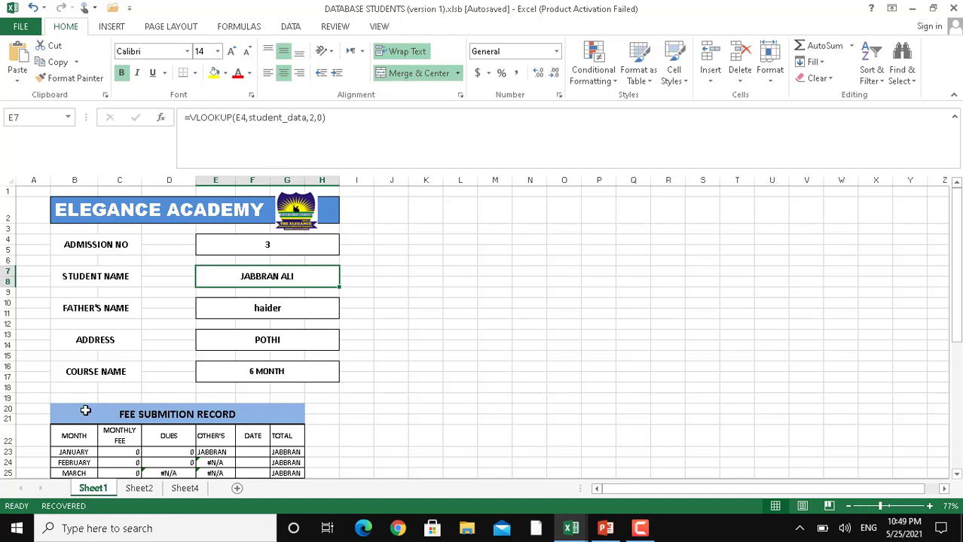
click(143, 490)
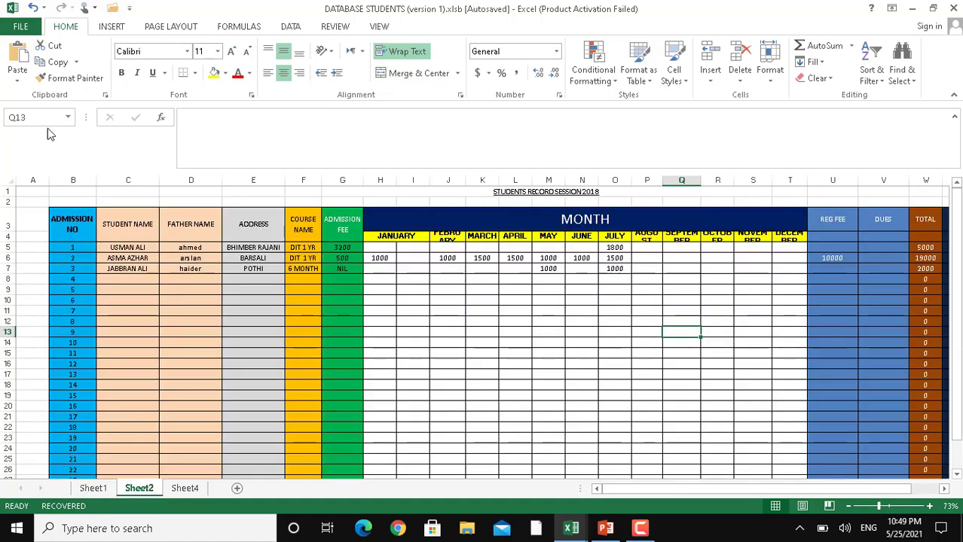
Select all of Sheet2, view the student_data named range in the Name Box, then return to Sheet1
click(13, 178)
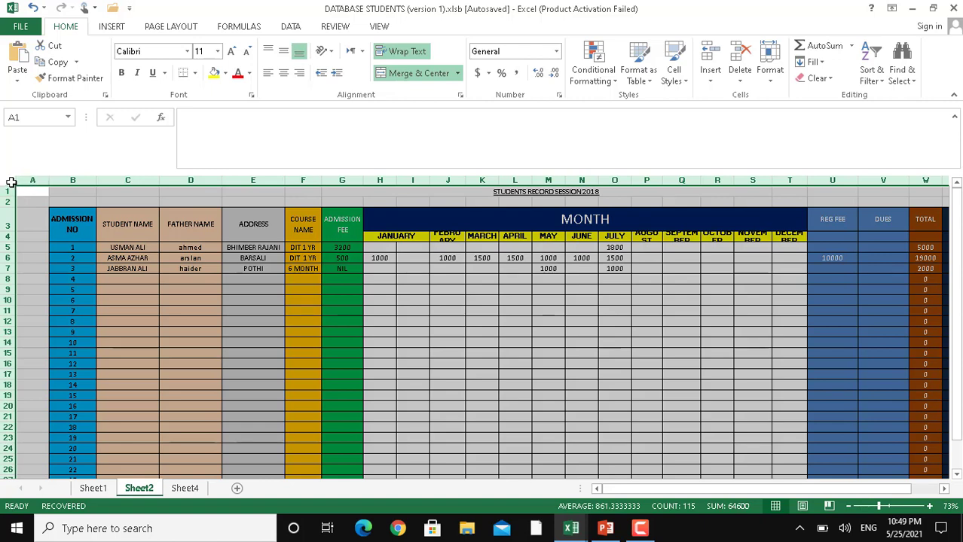
click(67, 119)
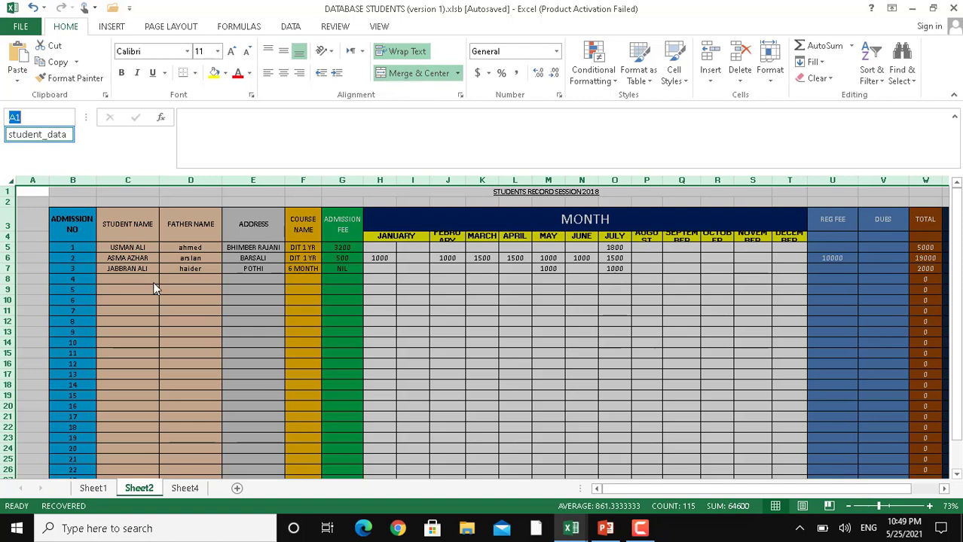
key(Escape)
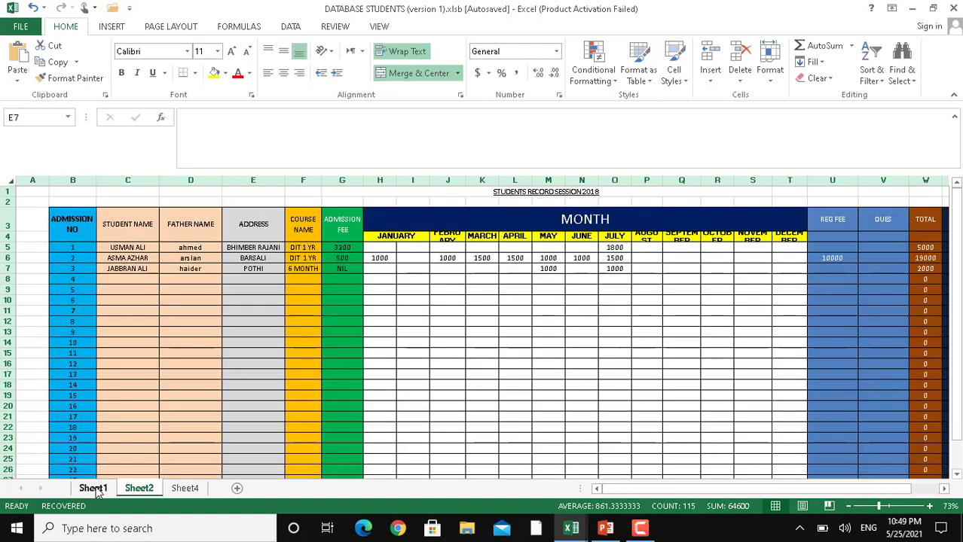
click(95, 490)
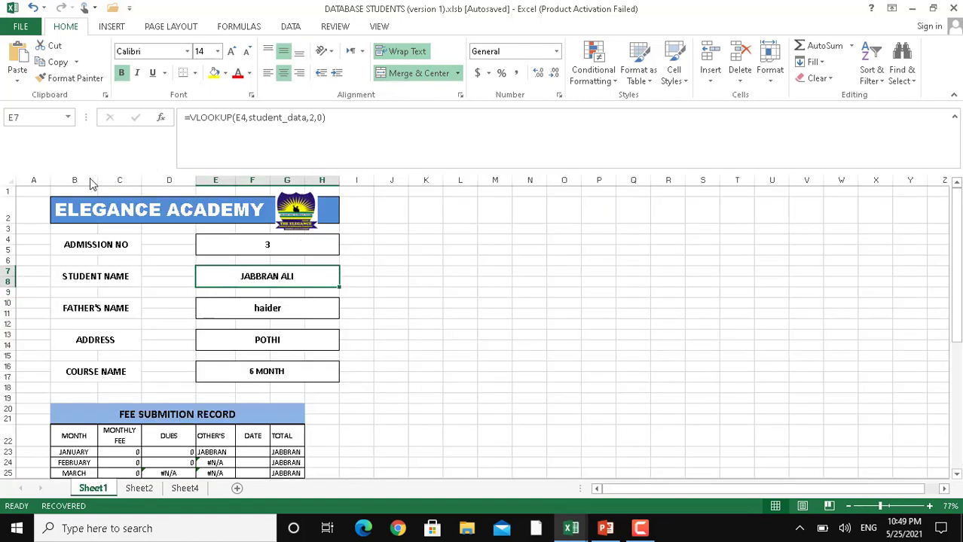
click(137, 488)
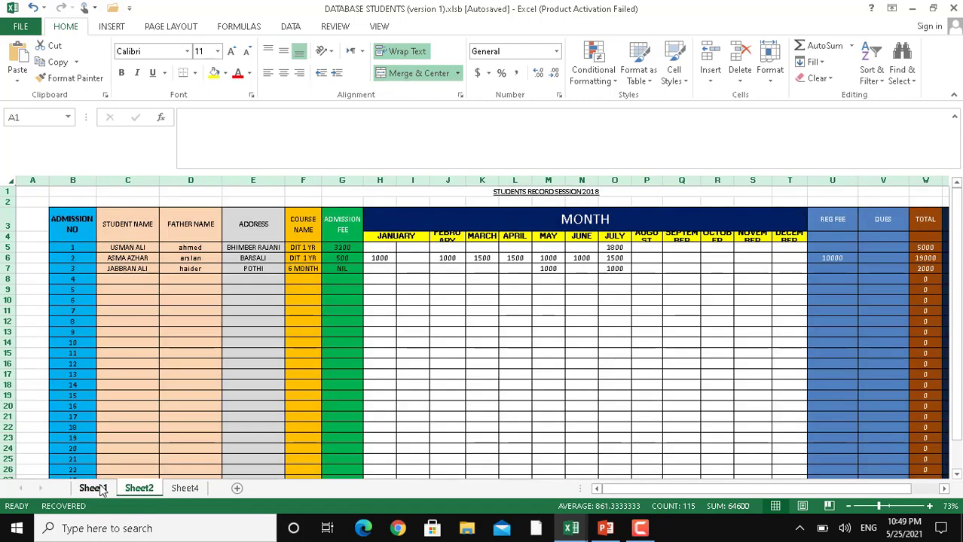
click(100, 488)
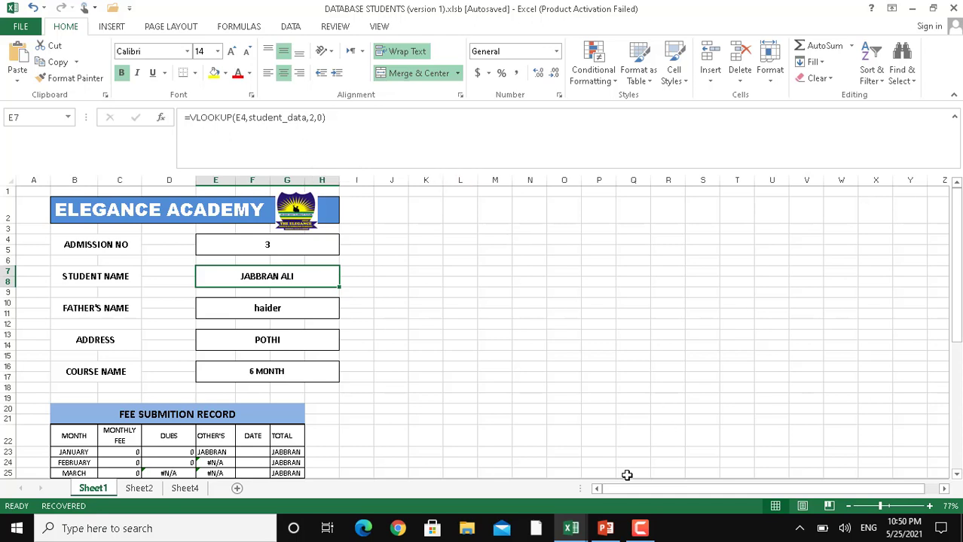
Switch to Book1 and browse the Math & Trig and More Functions > Statistical lists
mouse_move(574, 530)
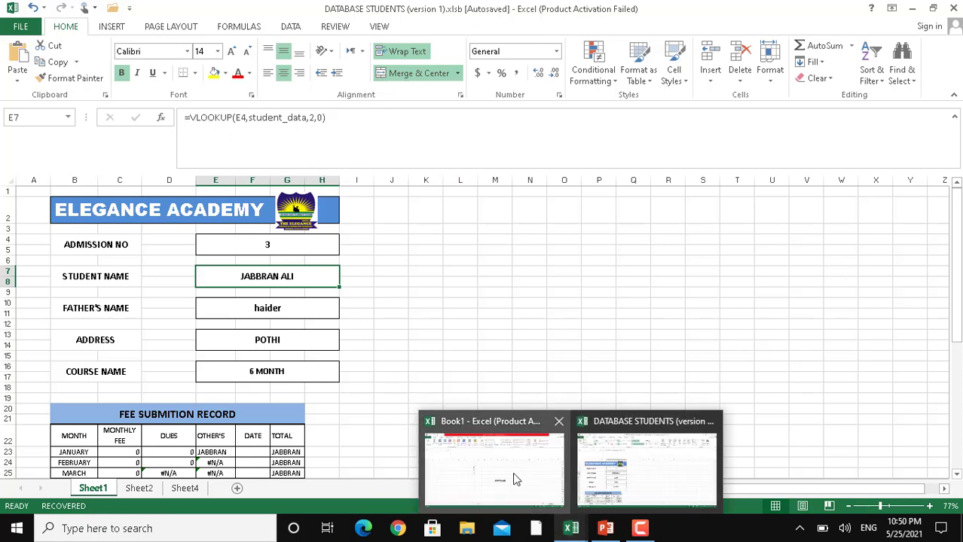
click(516, 476)
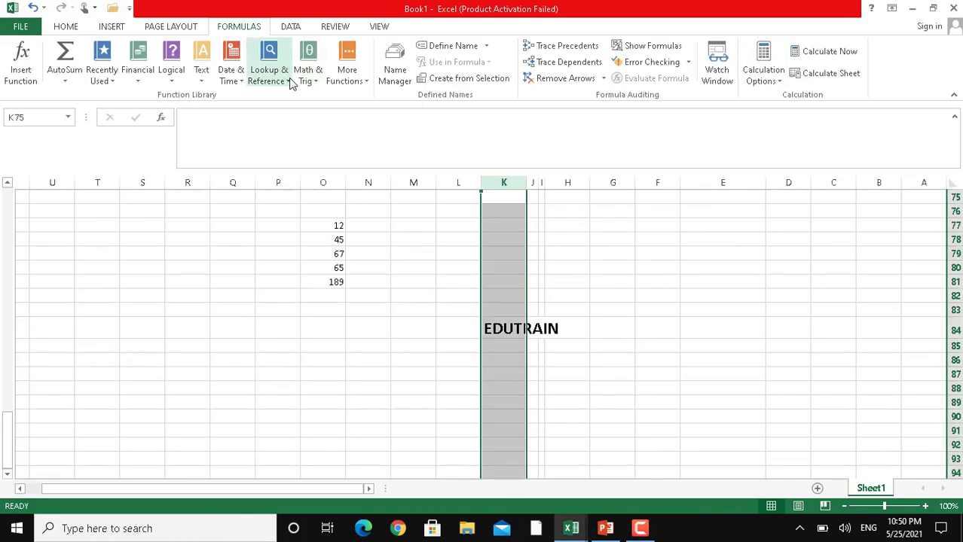
click(317, 81)
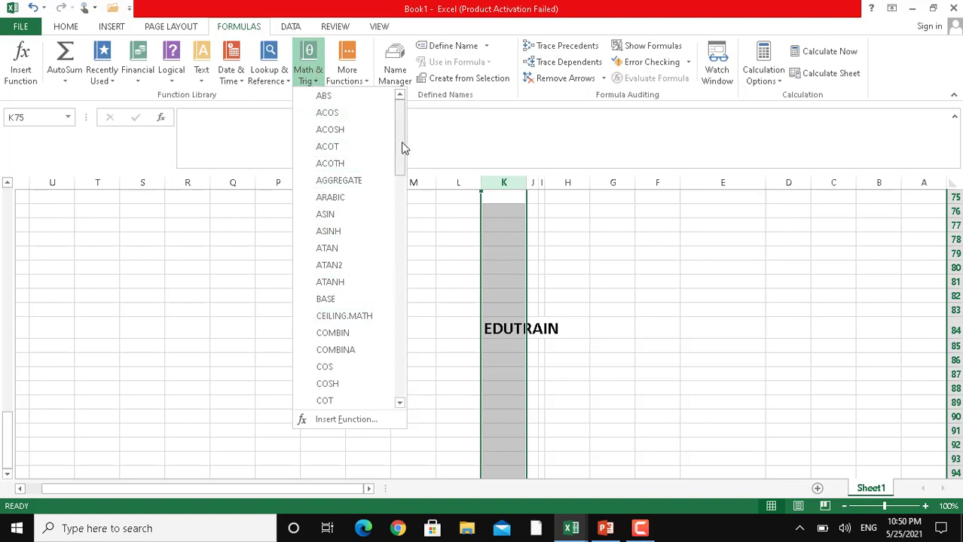
drag(403, 148, 402, 206)
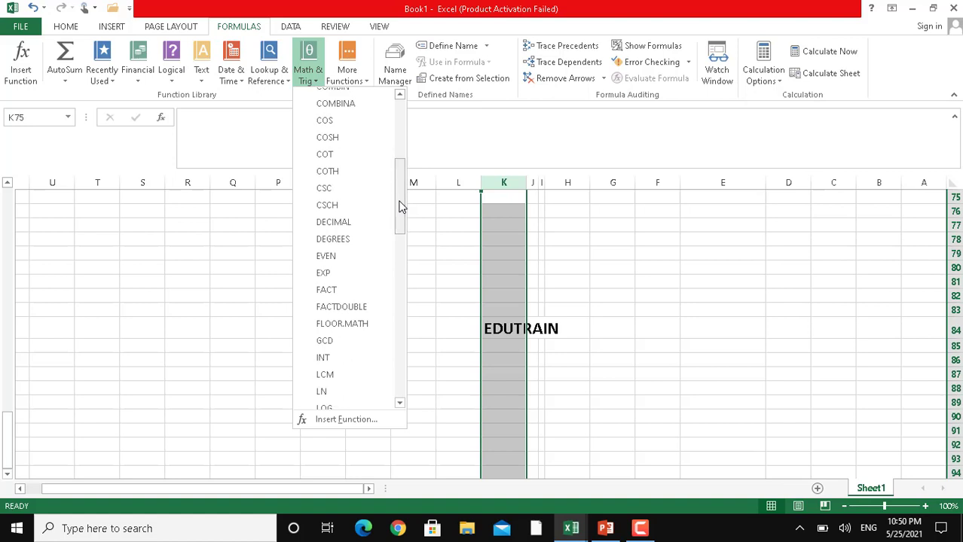
click(365, 81)
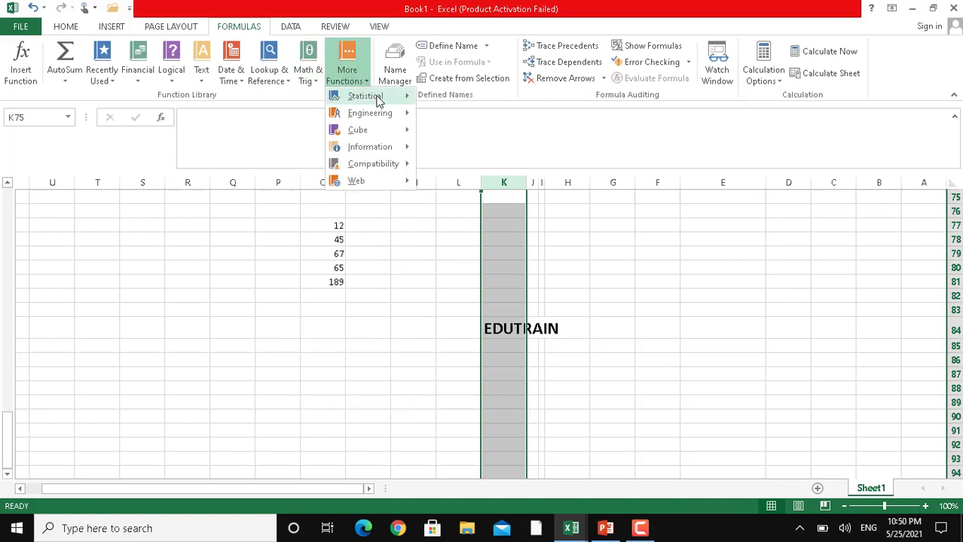
mouse_move(378, 100)
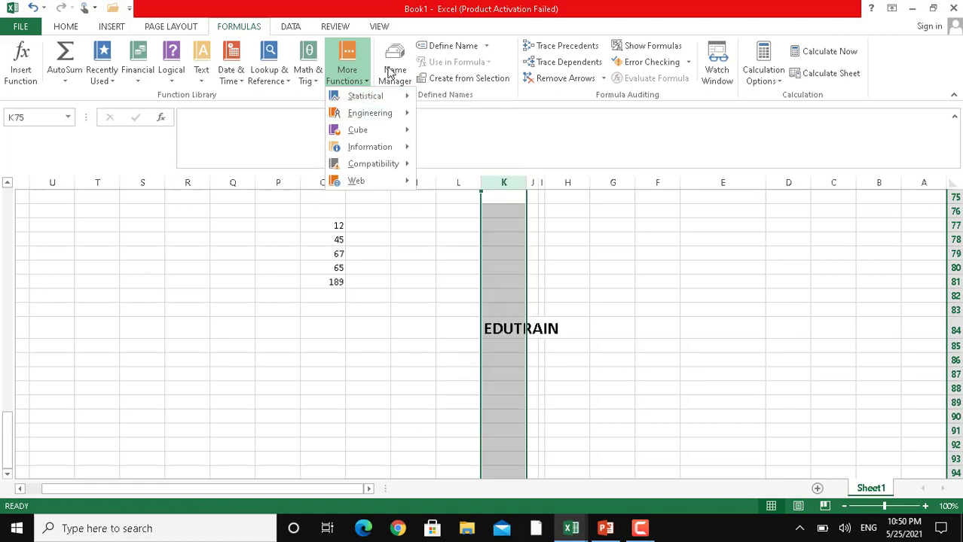
click(392, 71)
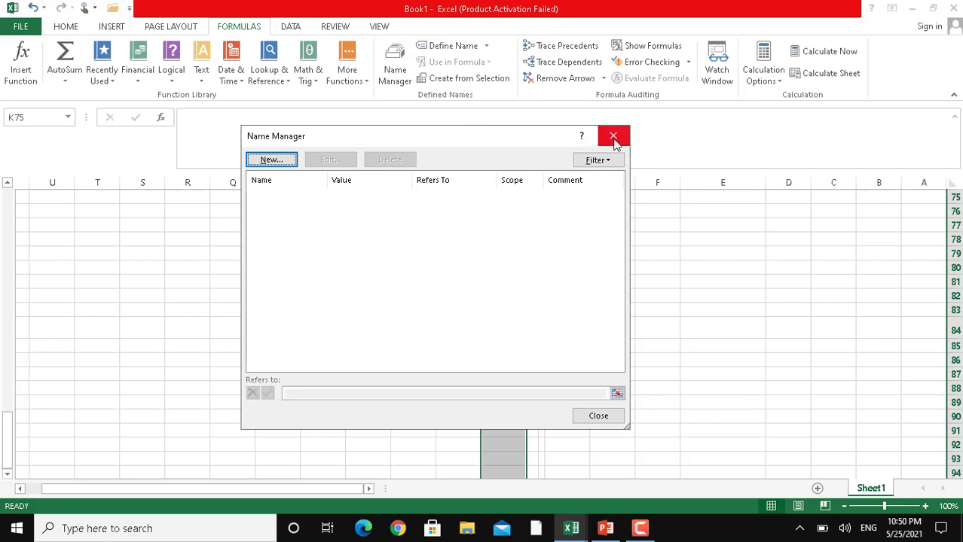
click(268, 160)
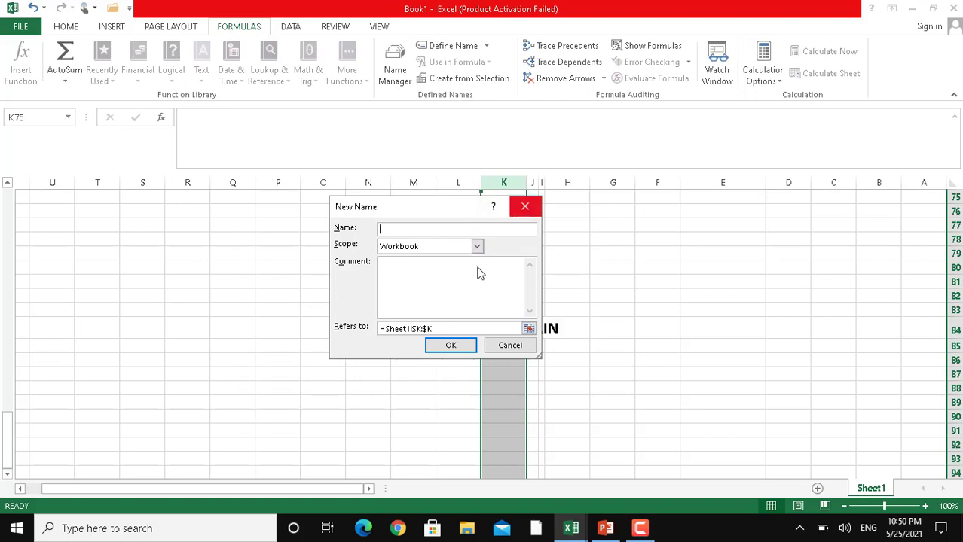
click(501, 348)
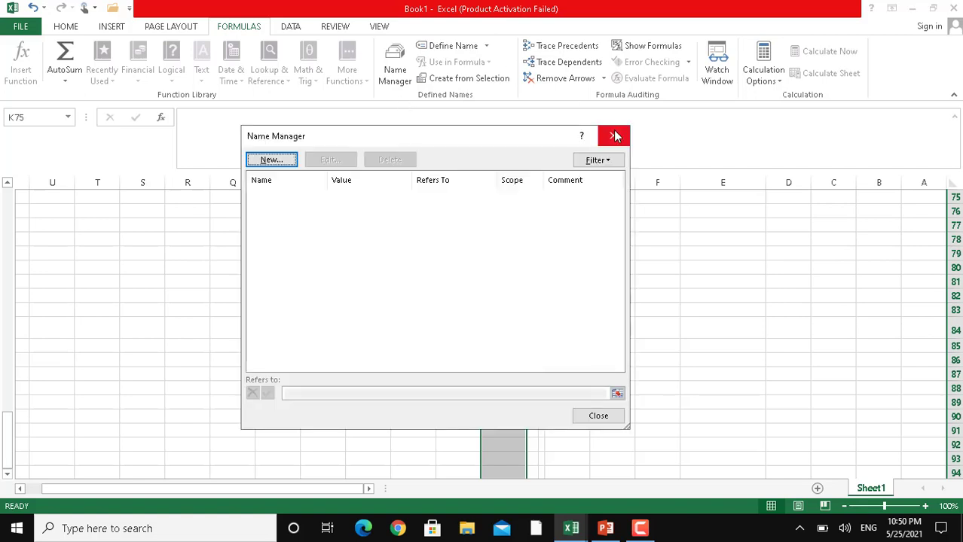
click(614, 132)
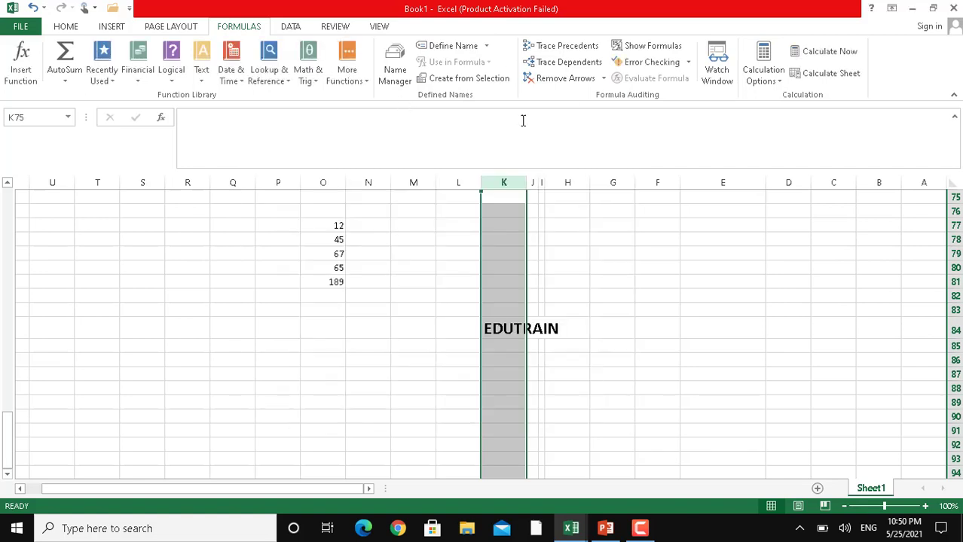
click(486, 45)
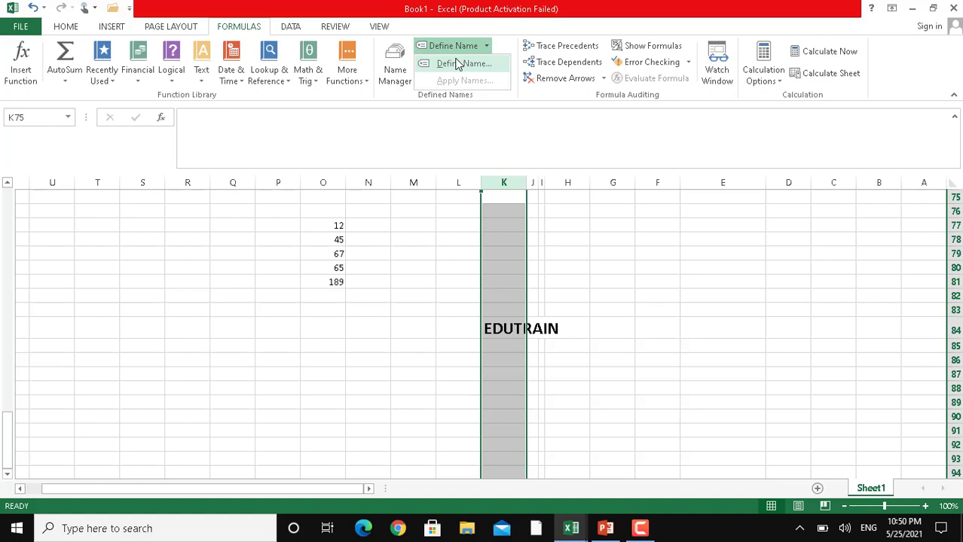
click(576, 47)
click(576, 47)
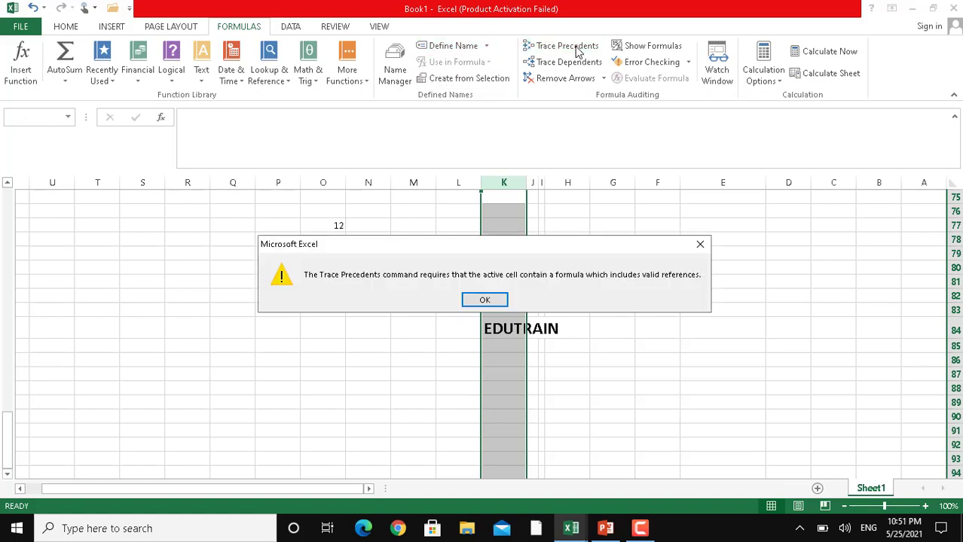
click(700, 244)
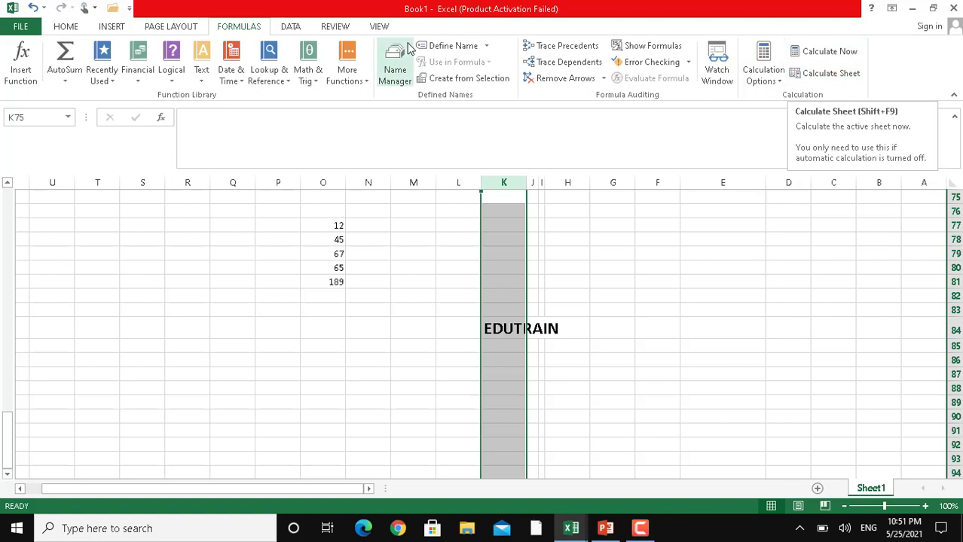
Delete the numbers in O77:O82 and the EDUTRAIN text from the sheet
click(290, 29)
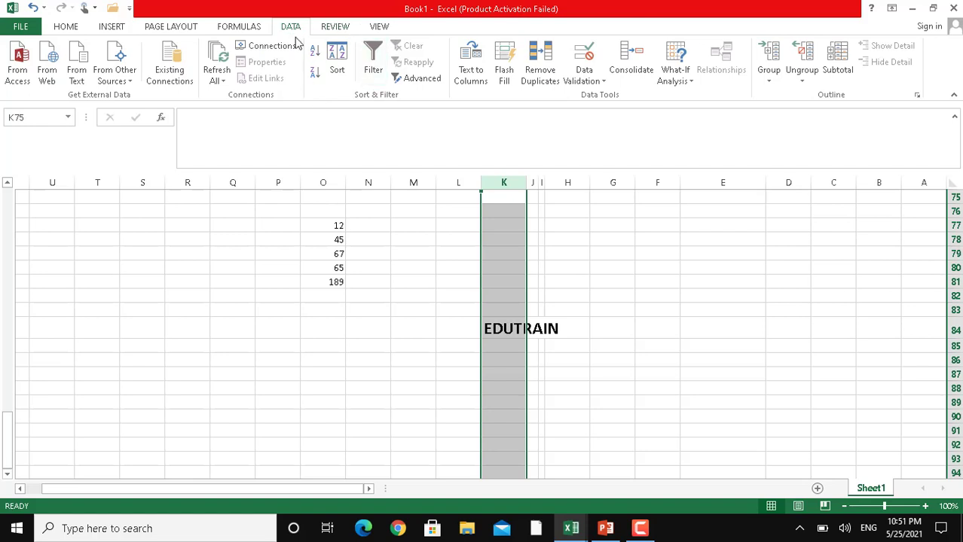
drag(329, 226, 325, 290)
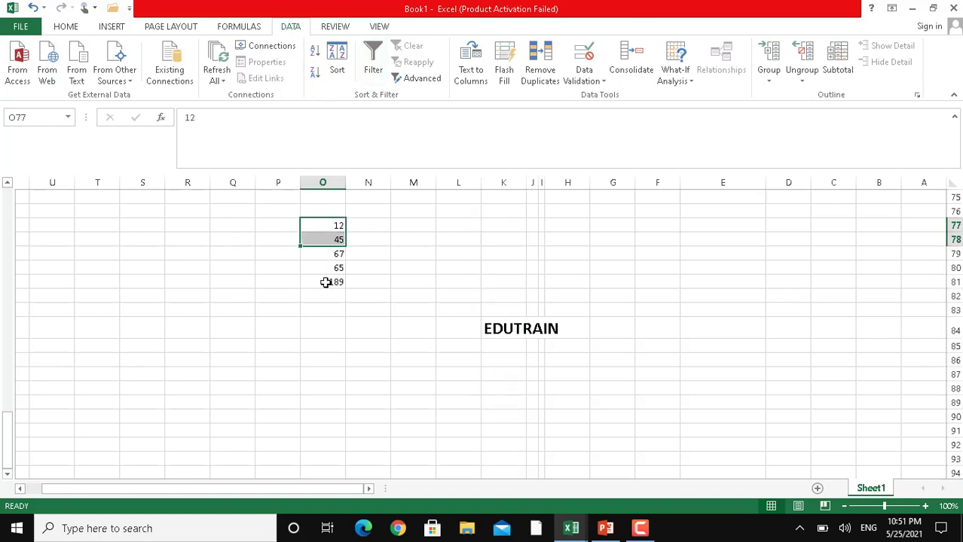
key(Delete)
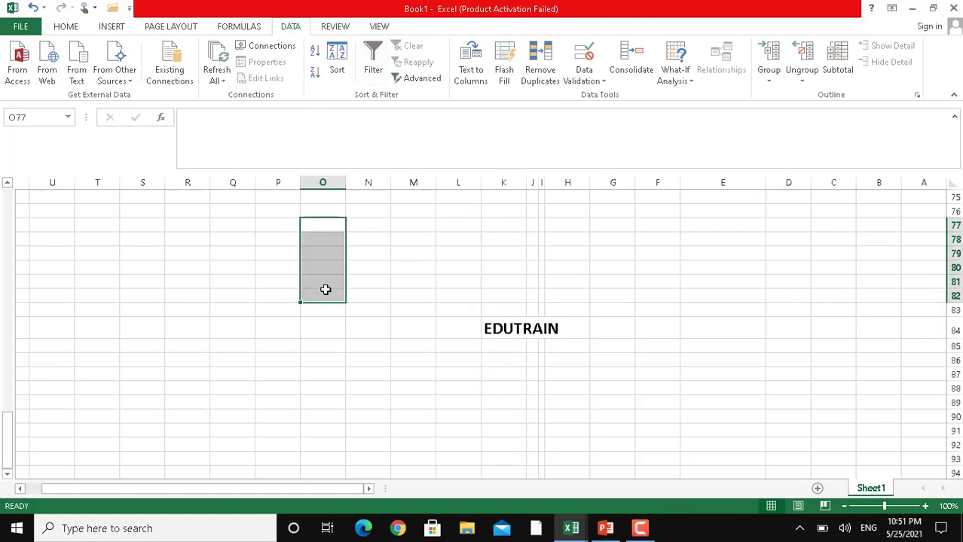
drag(487, 328, 603, 346)
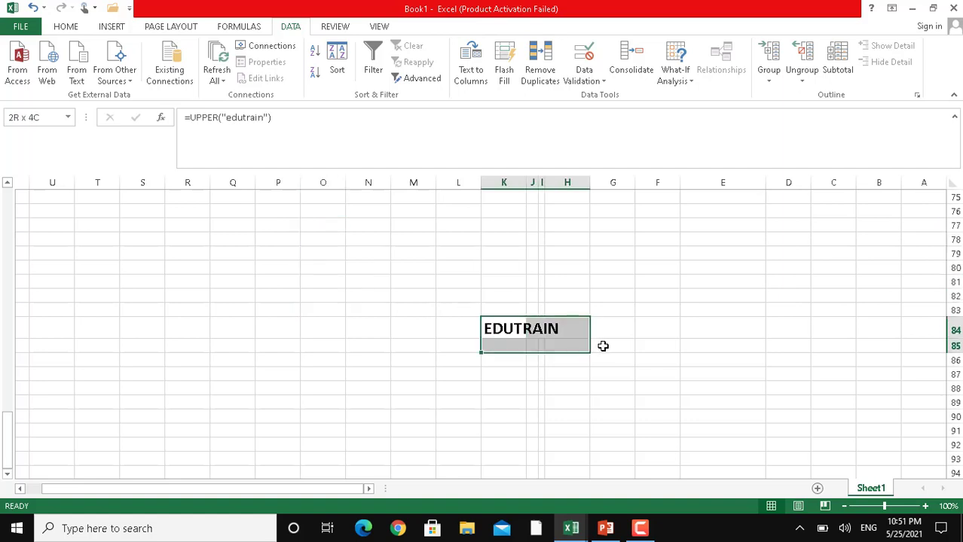
key(Delete)
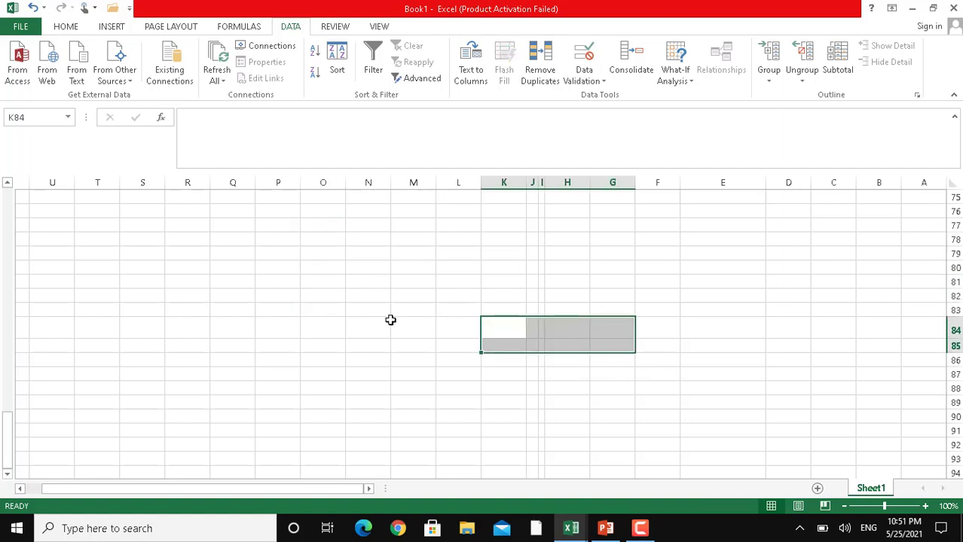
Type 12, 12, 45, 56 and 78 down column Q starting at Q76
click(224, 210)
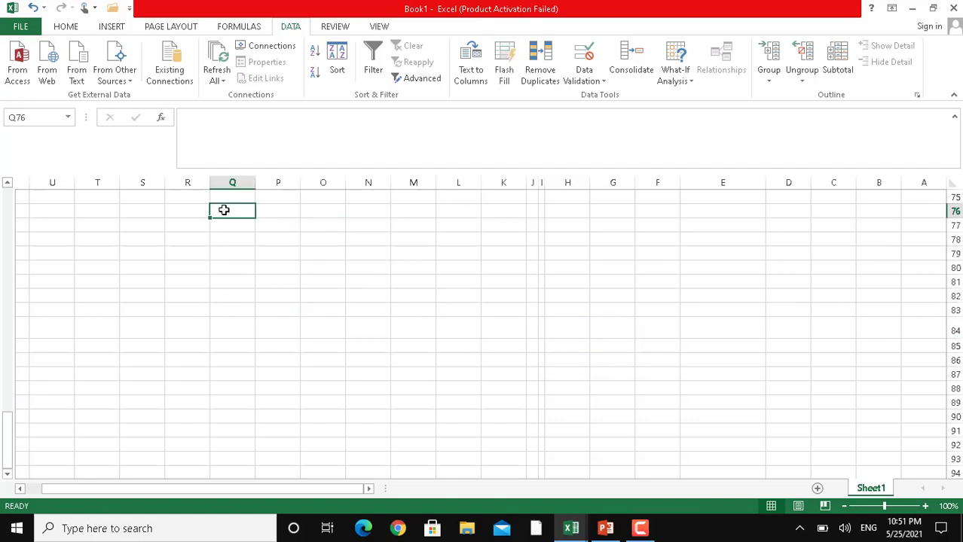
text(12)
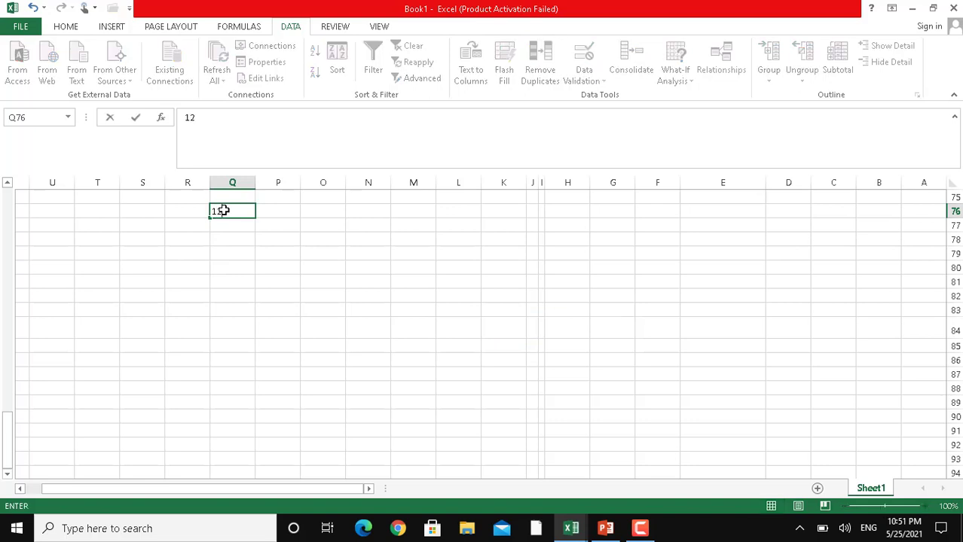
key(Return)
text(12)
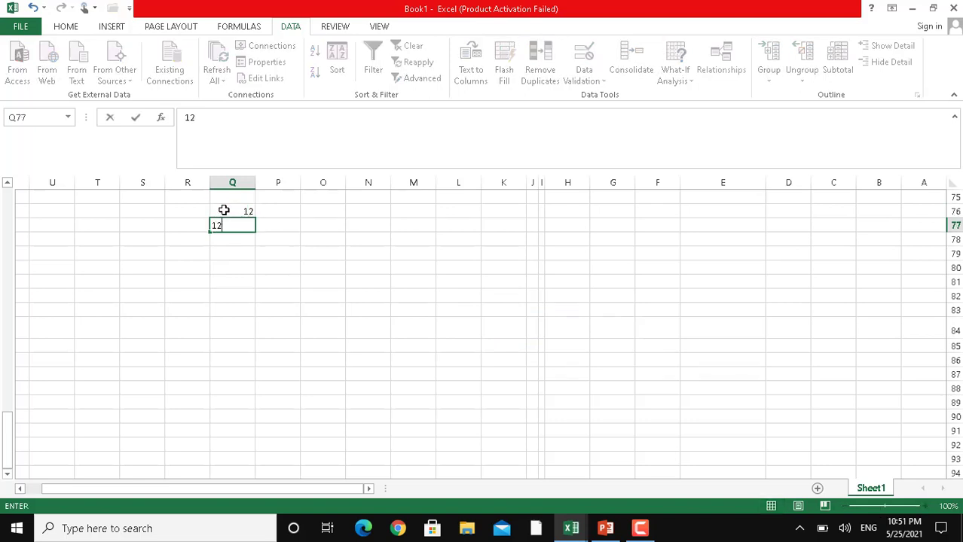
key(Return)
text(45)
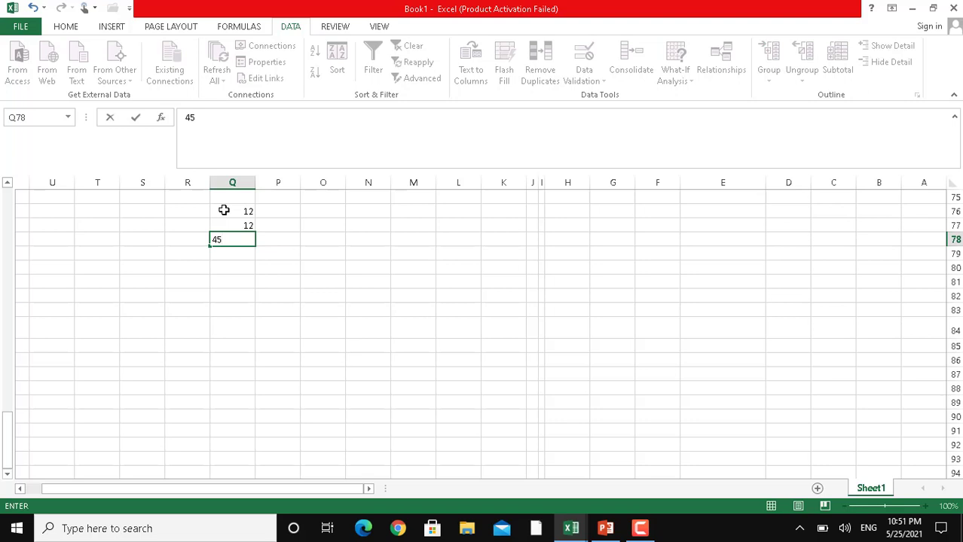
key(Return)
text(56)
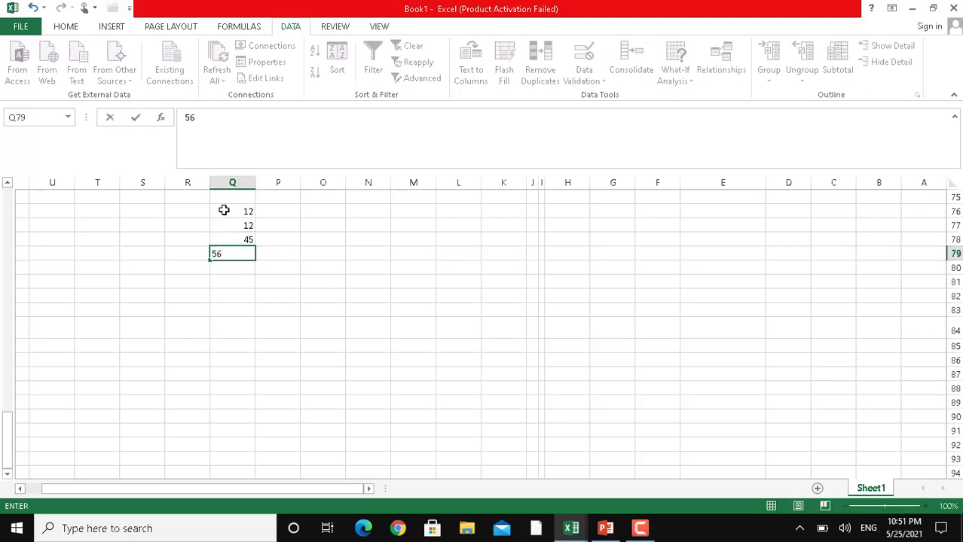
key(Return)
text(78)
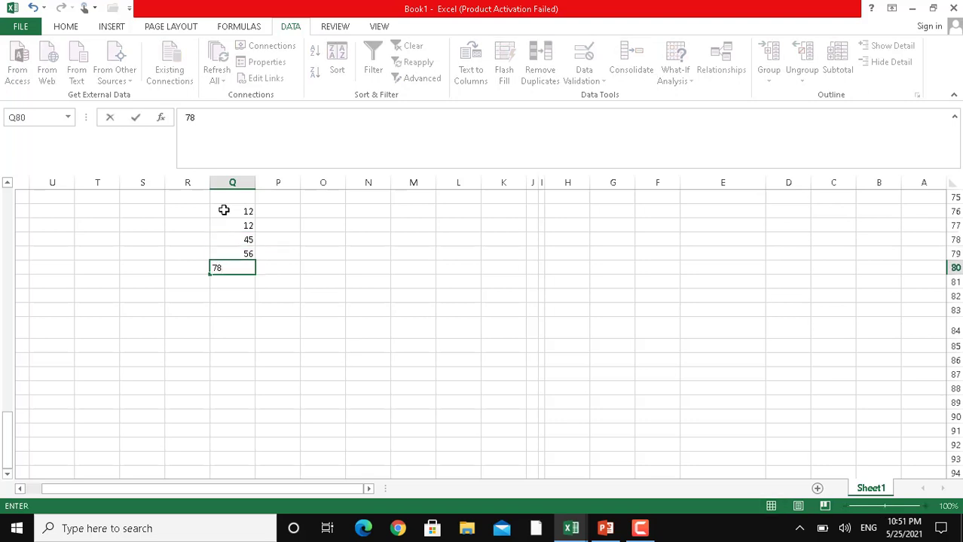
key(Return)
Continue the list with 78, 12, 23, 12 and 78, fixing a stray entry in P81
text(78)
key(Tab)
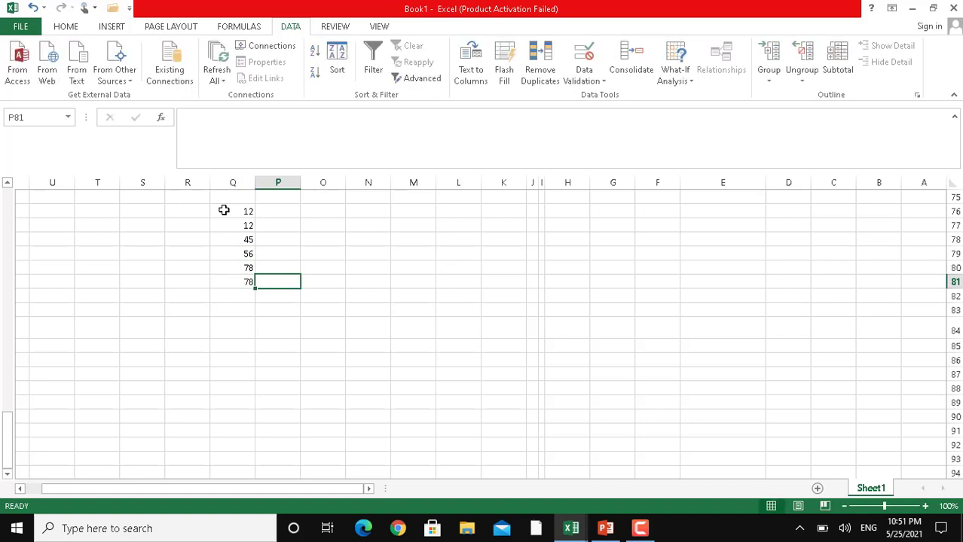
text(12)
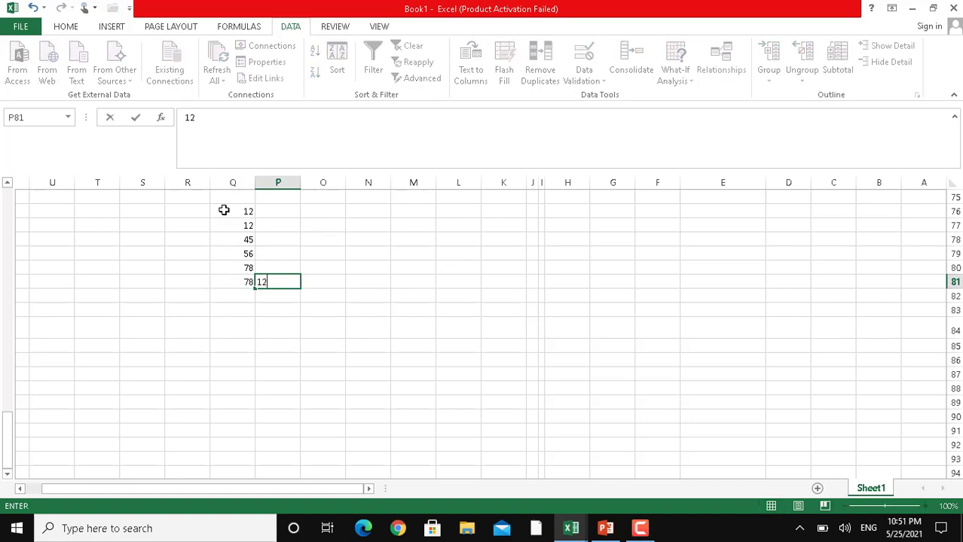
key(BackSpace)
key(BackSpace)
key(Return)
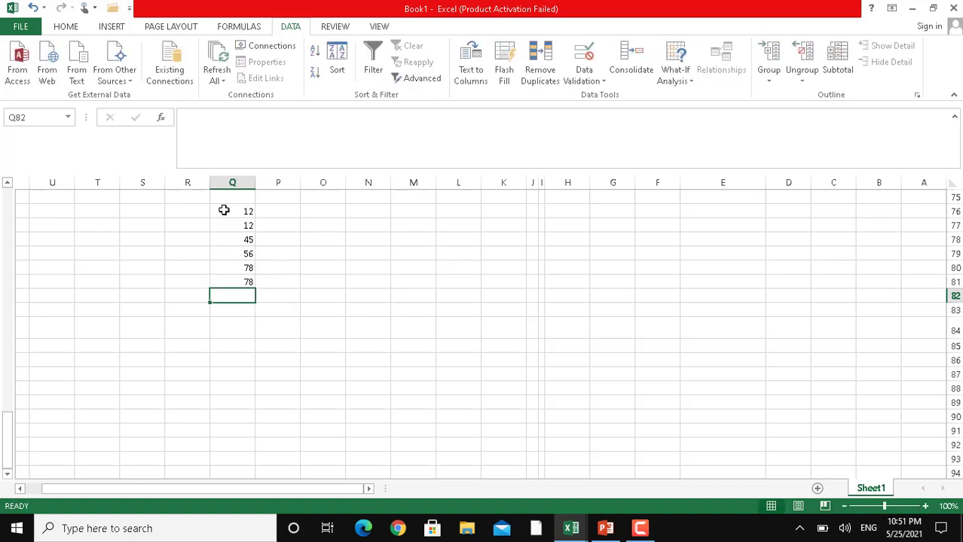
text(12)
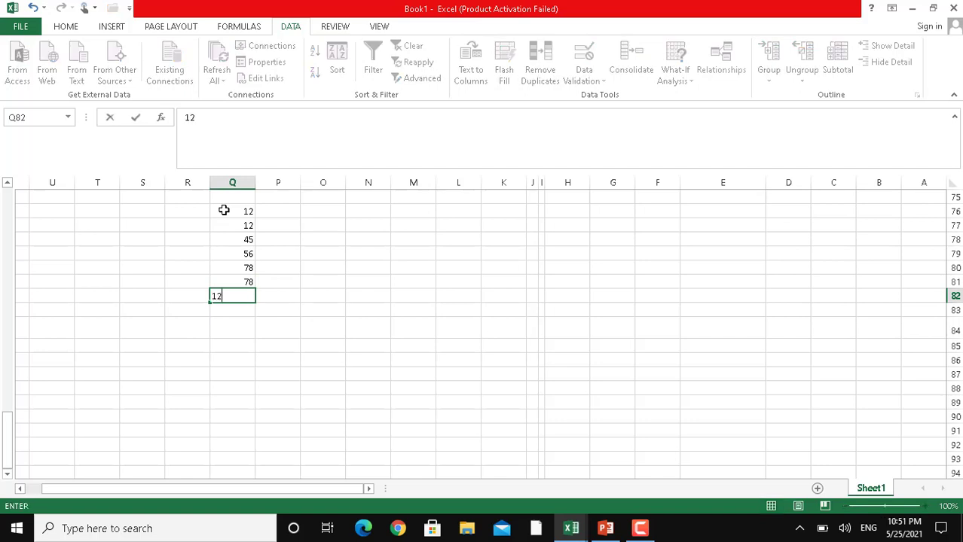
key(Return)
text(23)
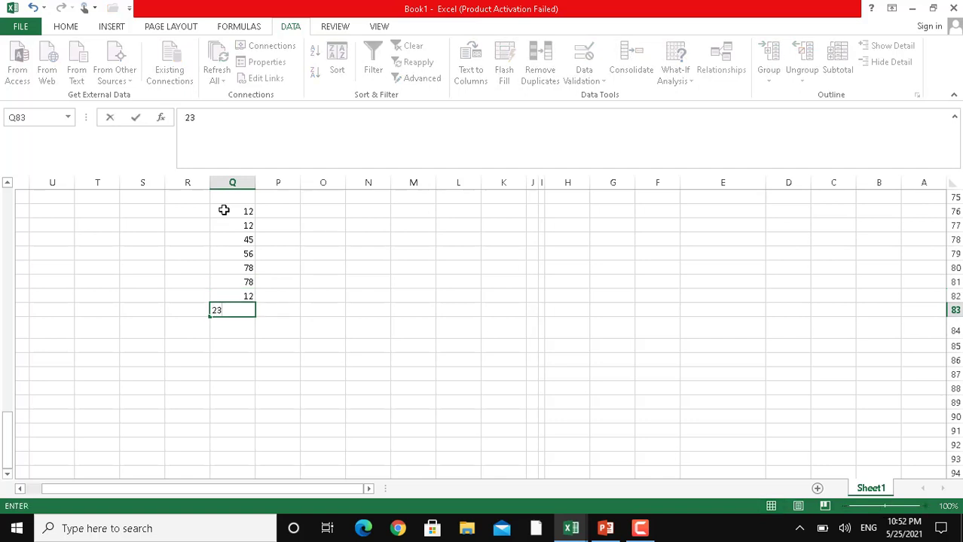
key(Return)
text(12)
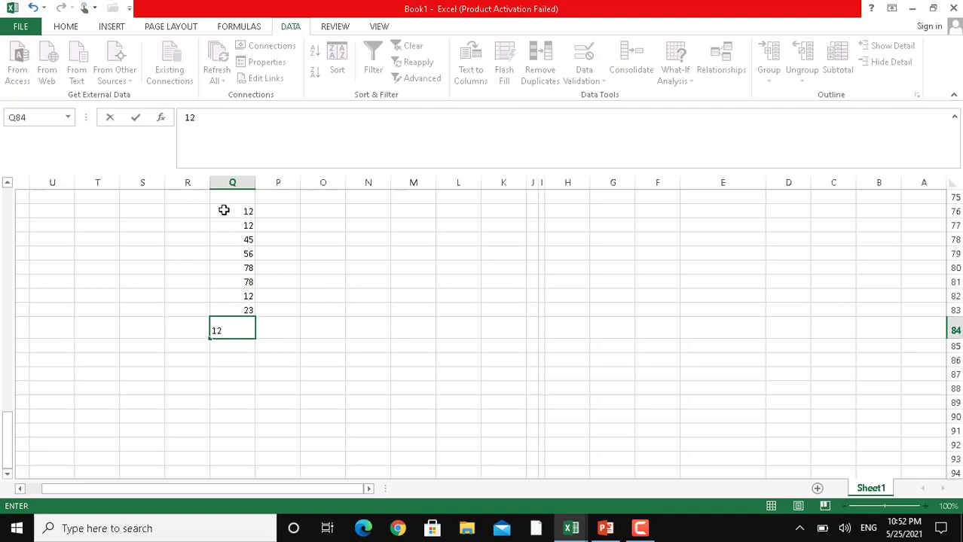
key(Return)
text(78)
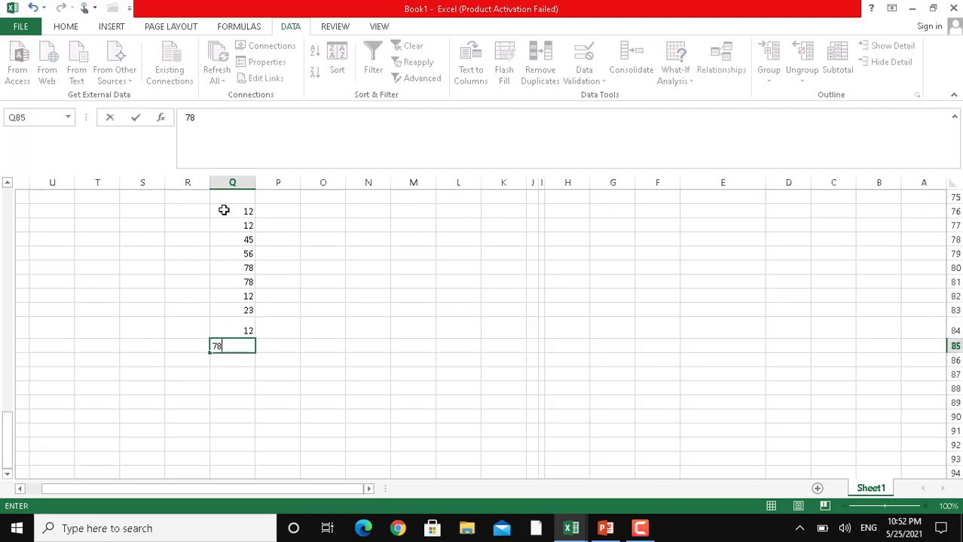
key(Return)
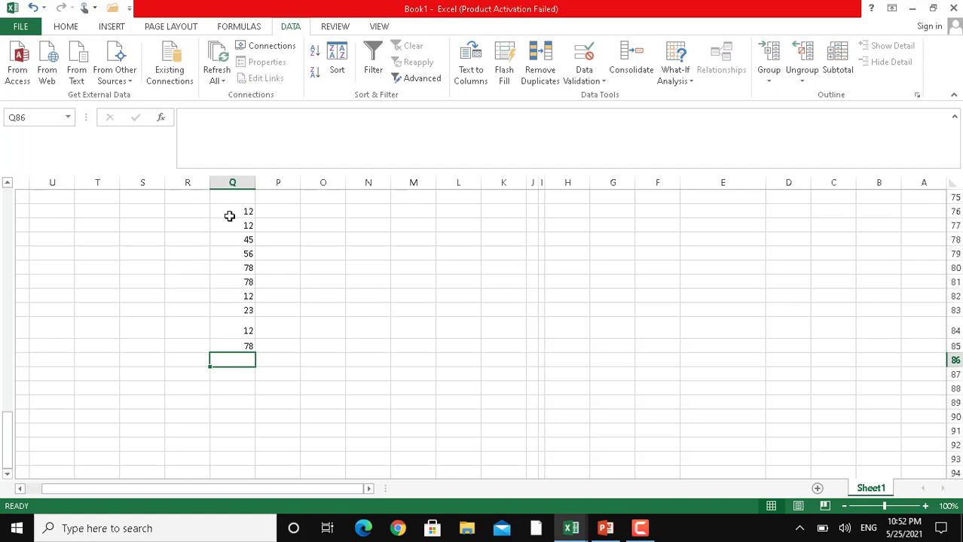
Select Q76:Q85 and apply Remove Duplicates on column Q, leaving 12, 45, 56, 78, 23
click(246, 215)
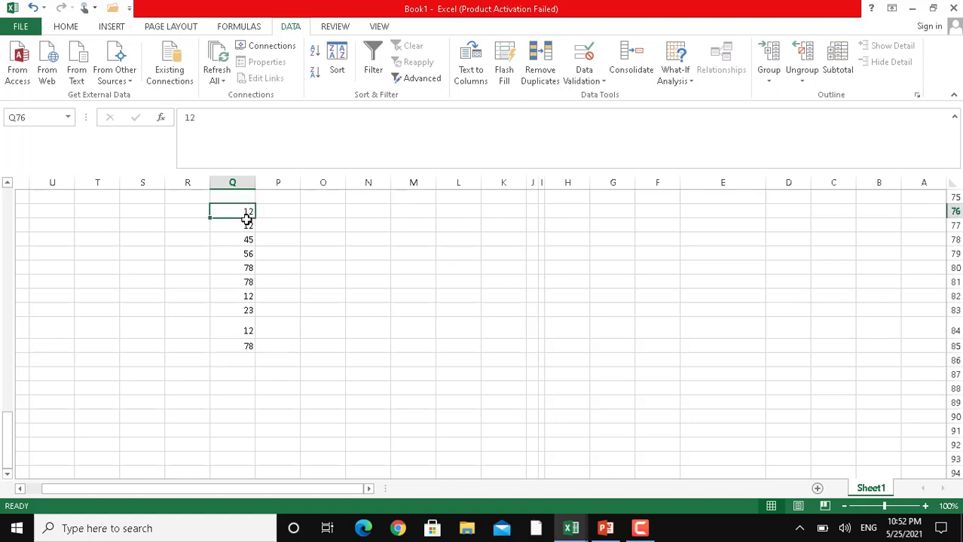
drag(246, 215, 238, 346)
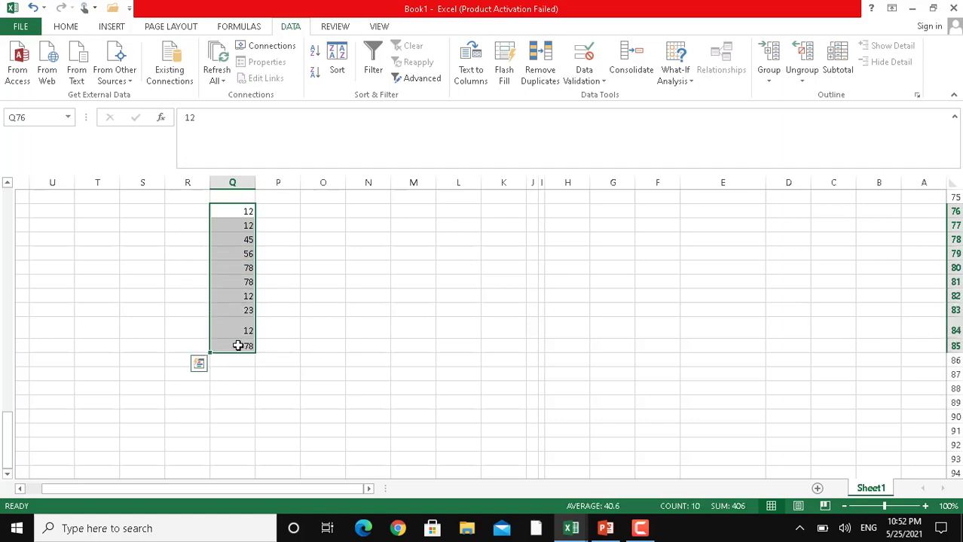
click(548, 64)
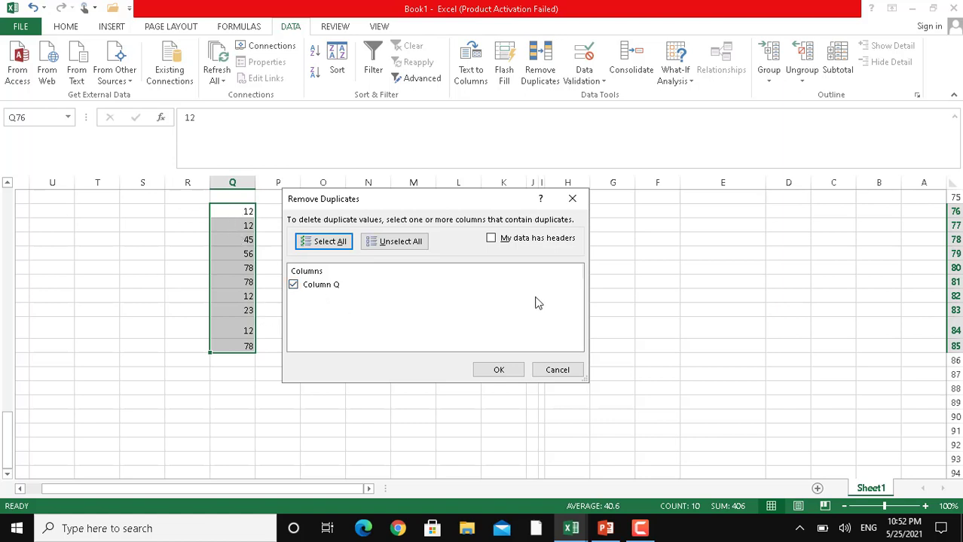
click(507, 370)
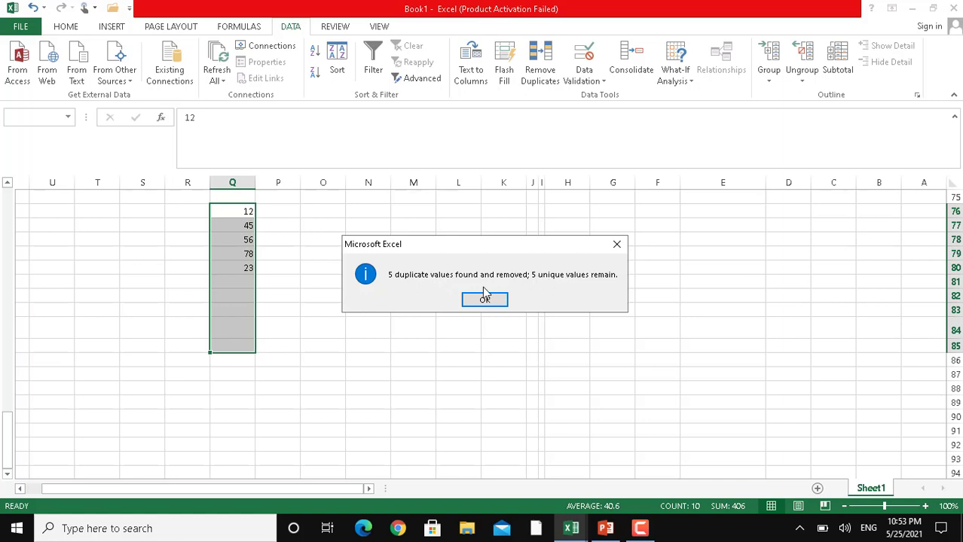
click(484, 300)
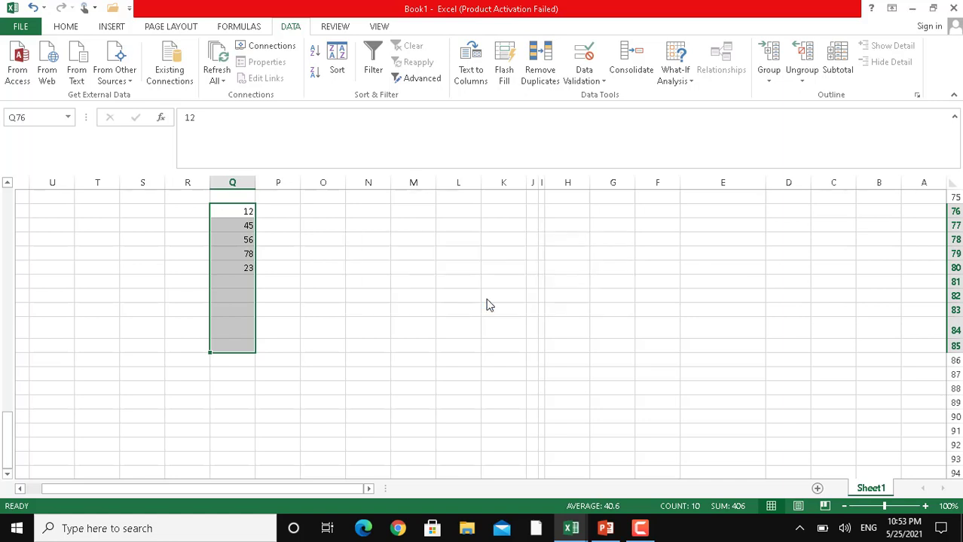
click(333, 295)
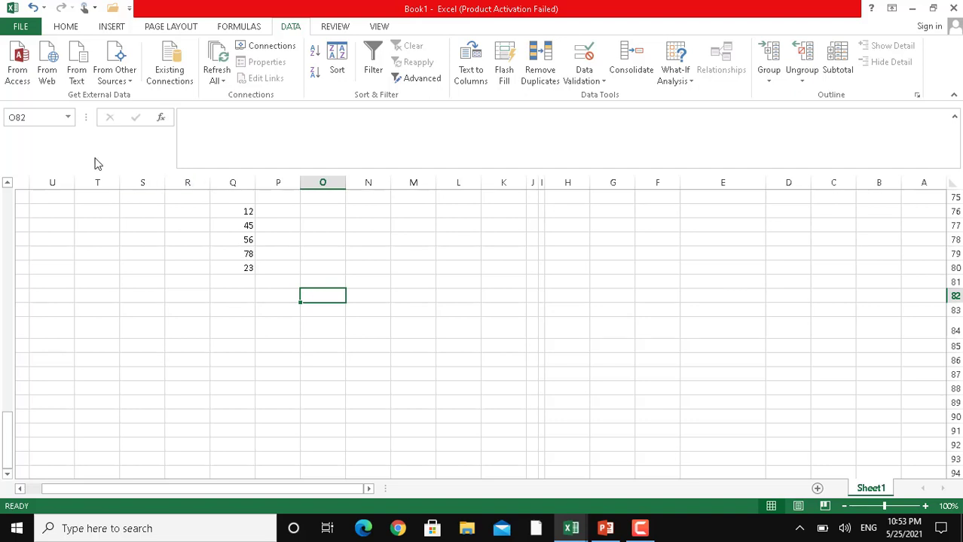
click(380, 66)
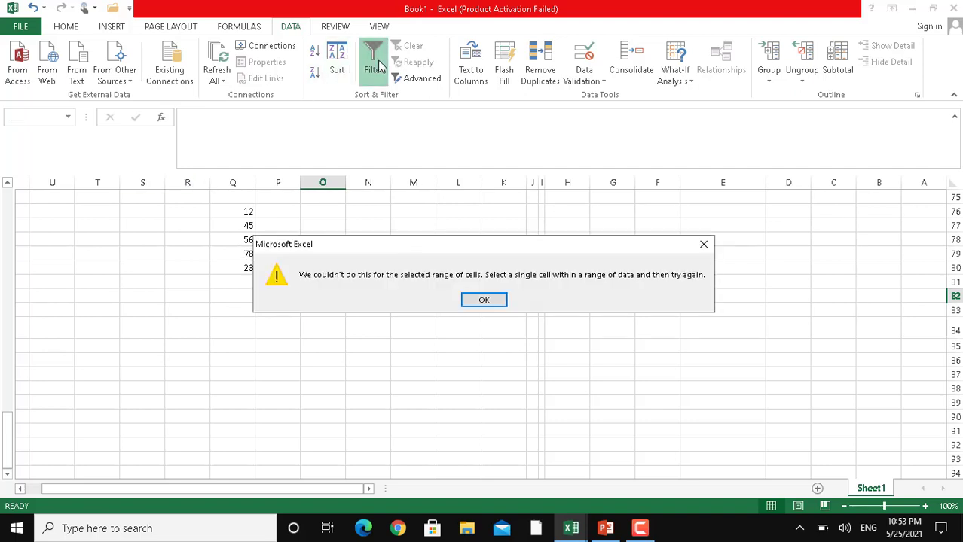
click(480, 302)
click(378, 246)
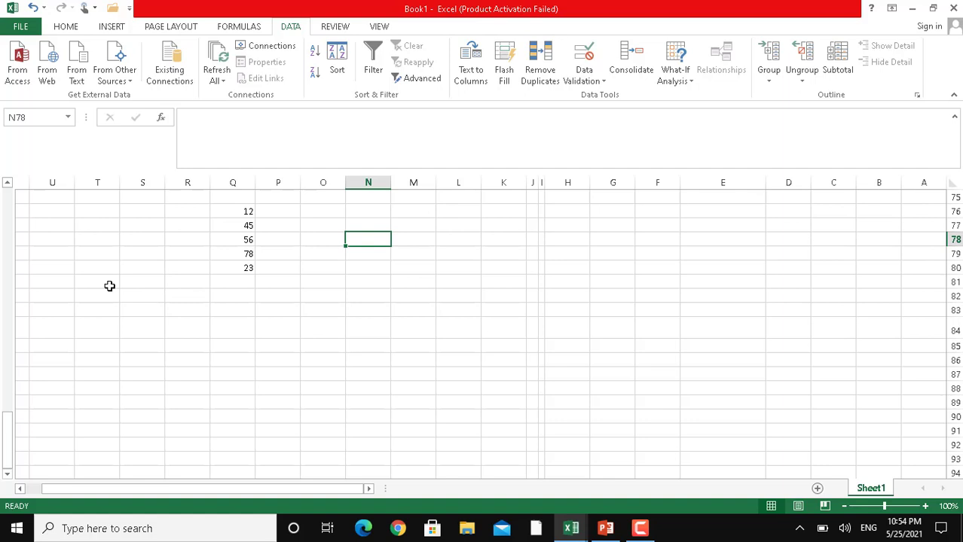
On the Review tab, look at Allow Users to Edit Ranges and Track Changes, then start inking
click(330, 29)
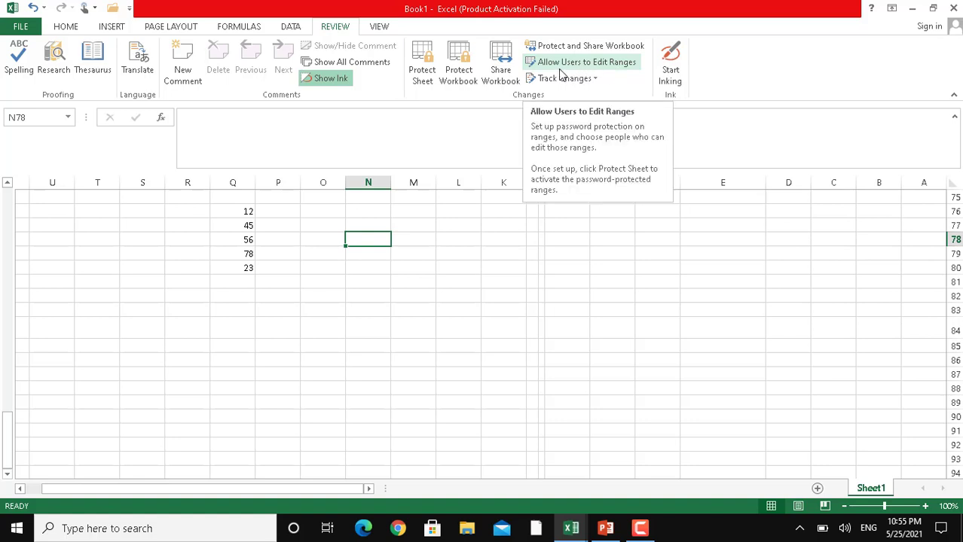
click(612, 65)
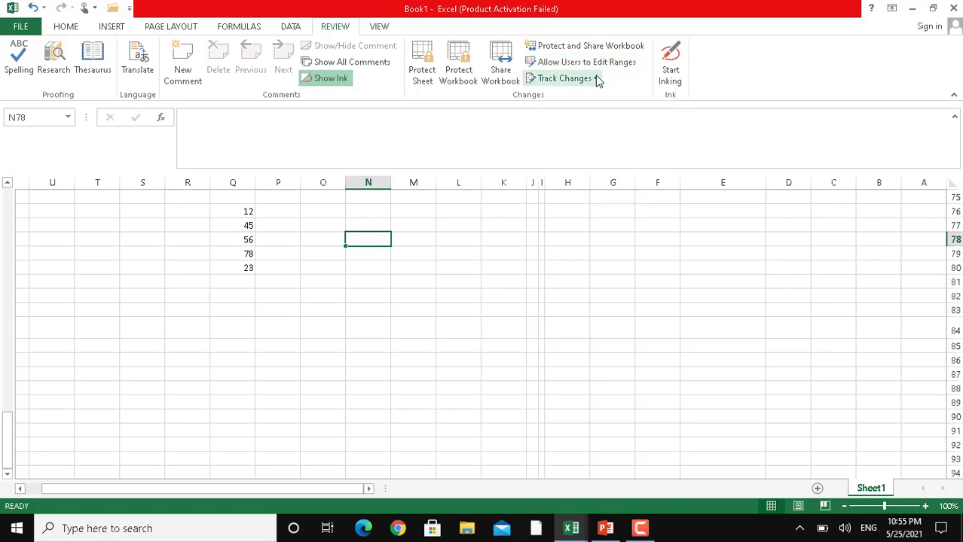
click(595, 78)
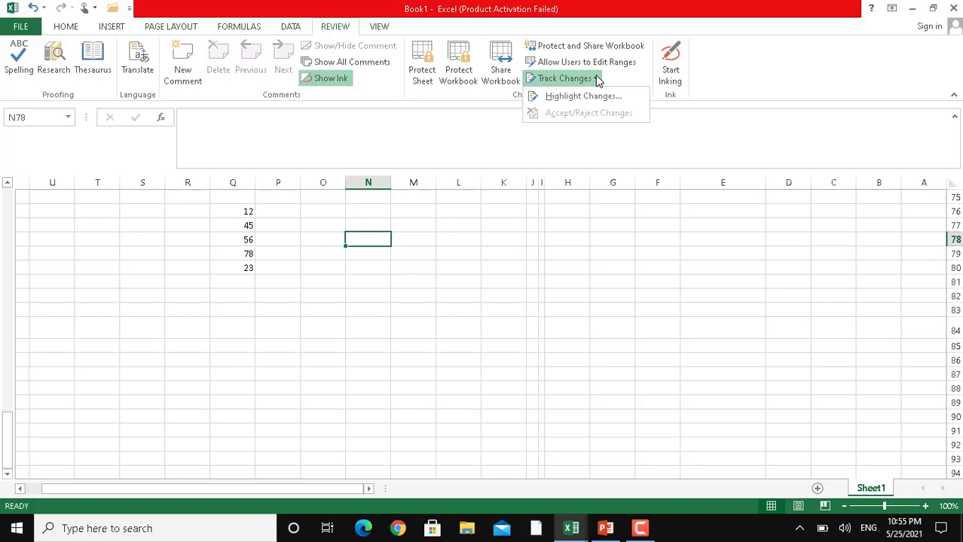
click(677, 84)
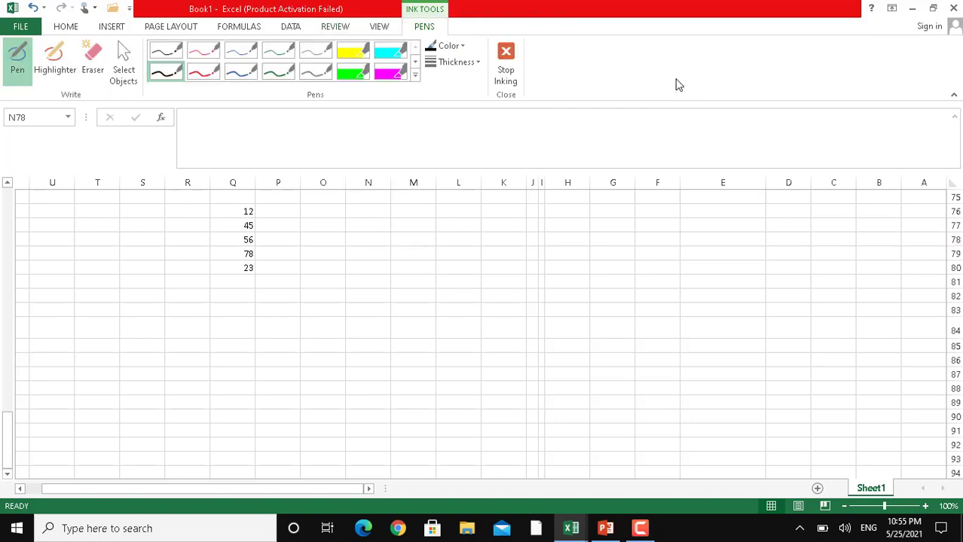
Draw a magenta check mark beside 23 with the purple highlighter, then erase it
click(384, 77)
mouse_move(266, 270)
mouse_down()
mouse_move(267, 279)
mouse_move(399, 254)
mouse_up()
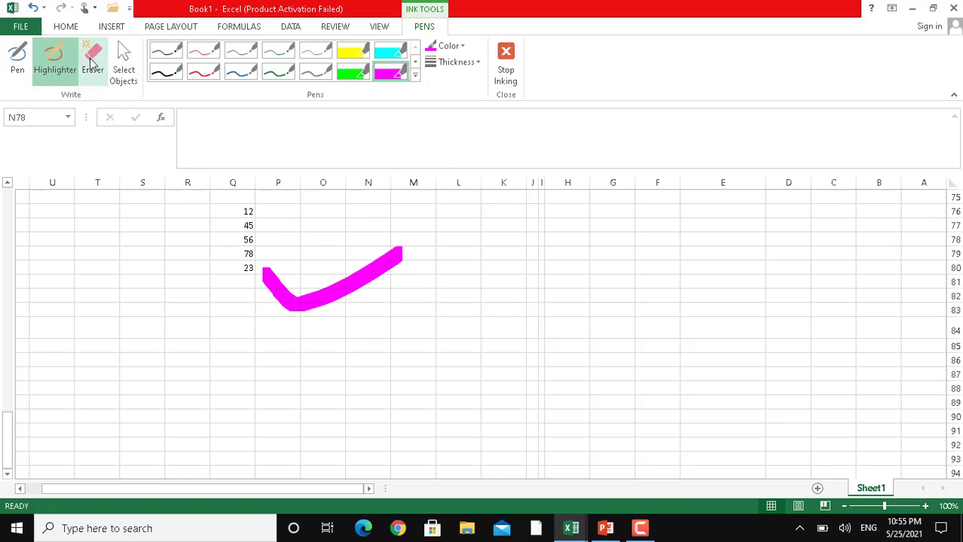
click(92, 63)
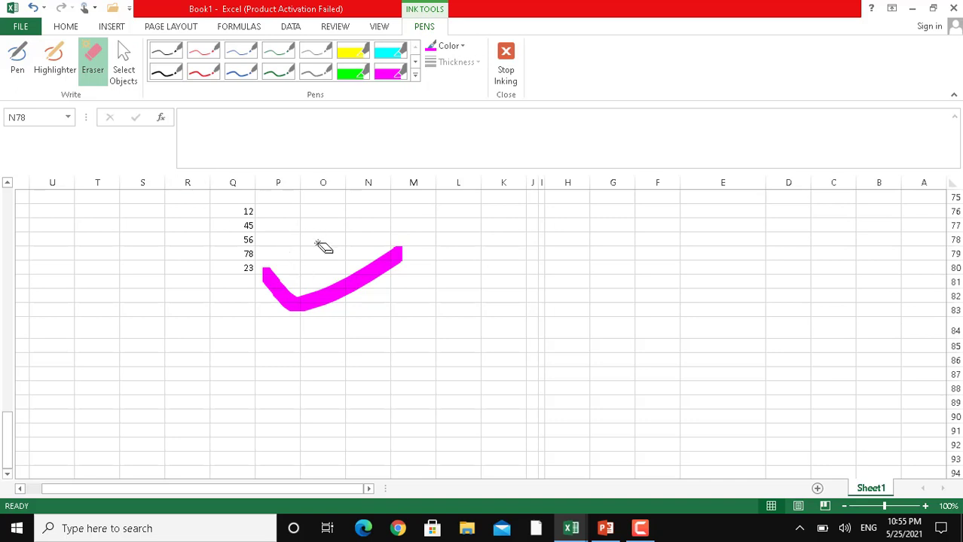
click(352, 287)
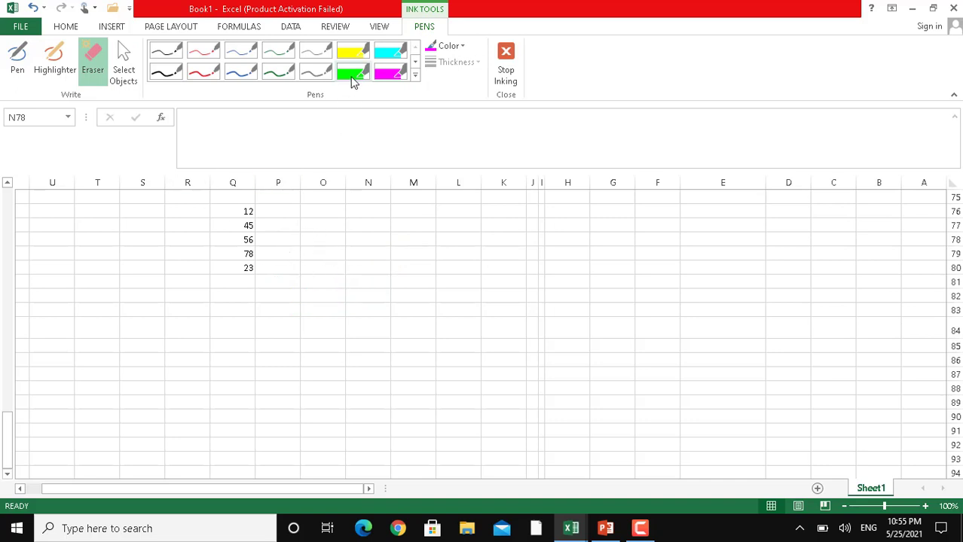
Circle the numbers 12 to 23 with a 6 pt yellow highlighter, then erase that highlight
click(354, 58)
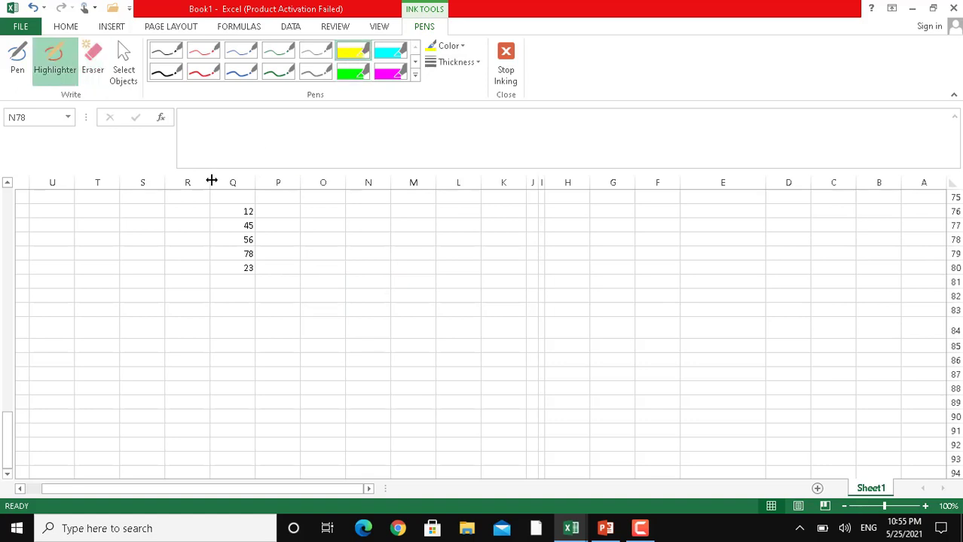
drag(245, 205, 244, 203)
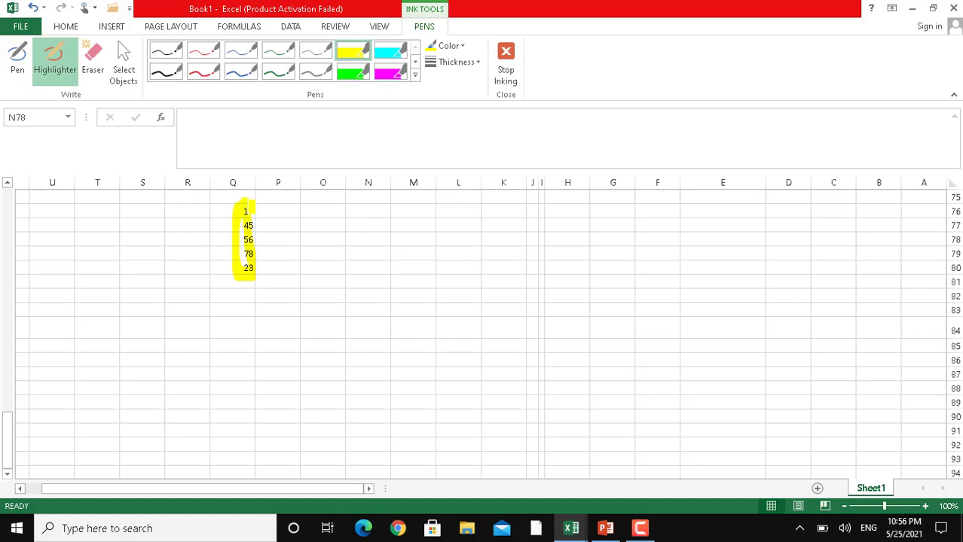
click(479, 62)
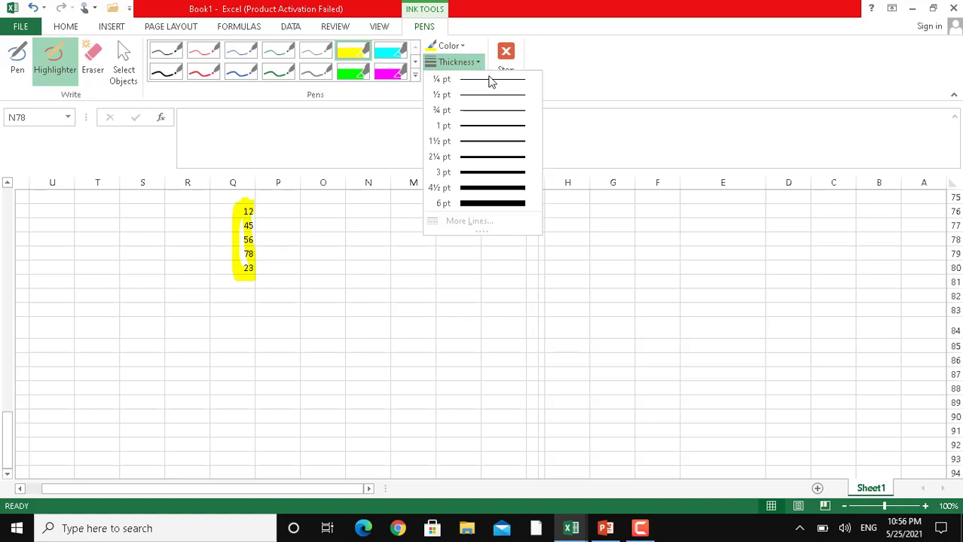
click(486, 206)
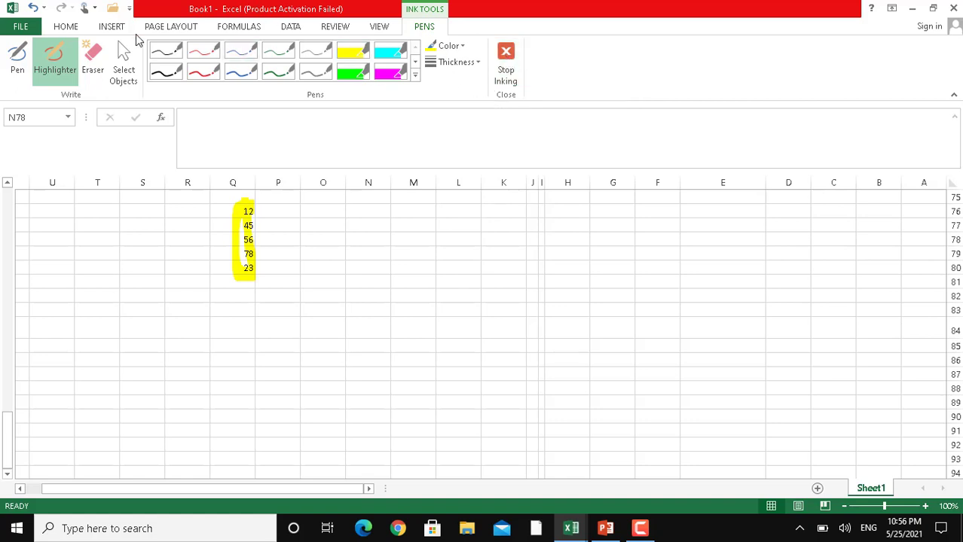
click(96, 68)
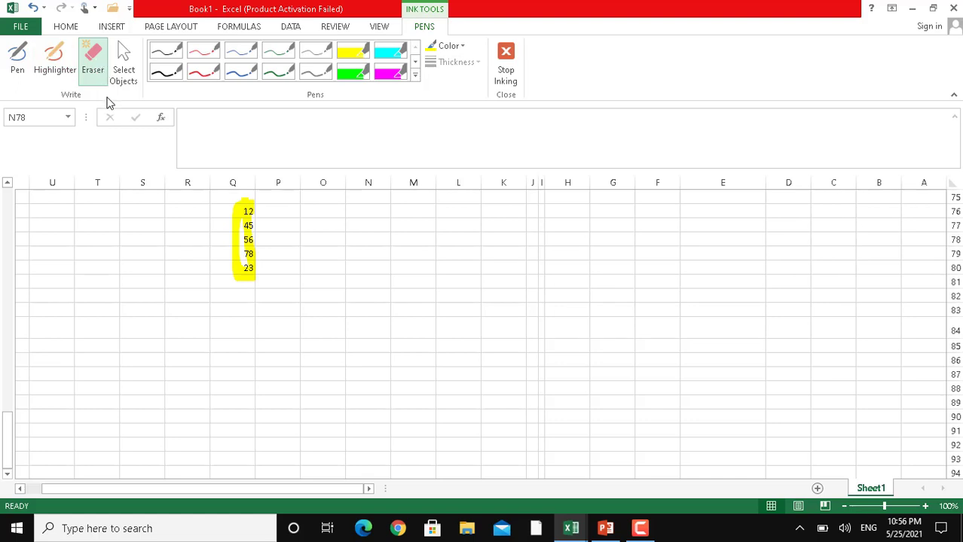
click(249, 212)
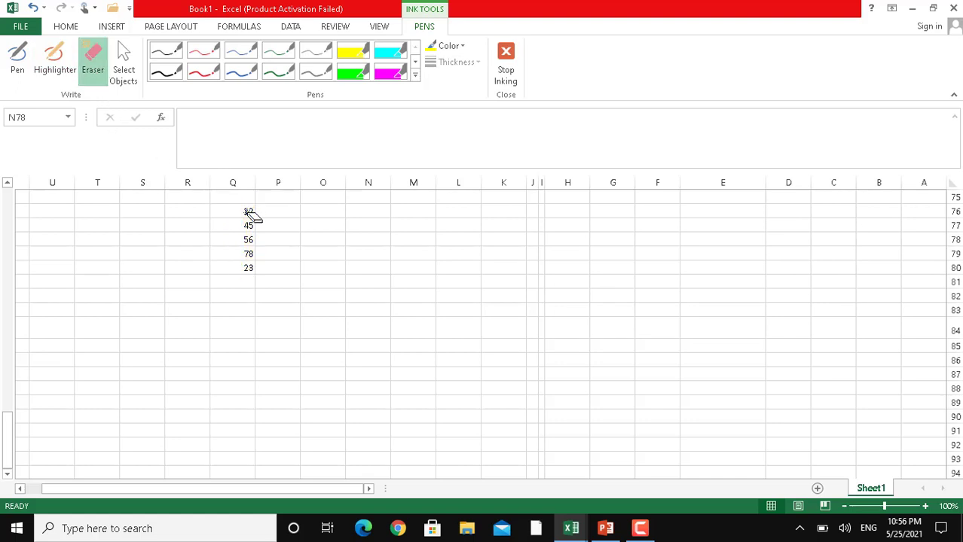
Return to drawing with the black ink pen
click(507, 52)
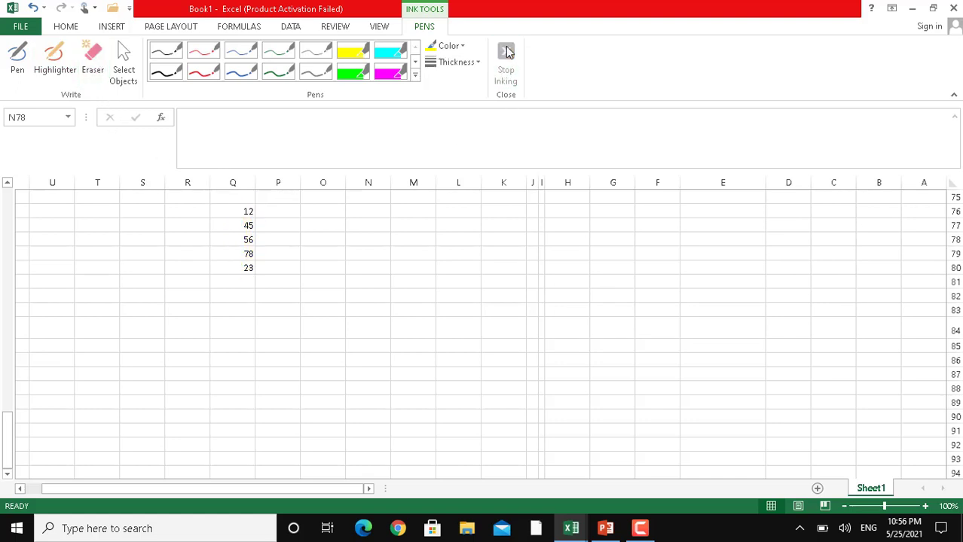
click(459, 47)
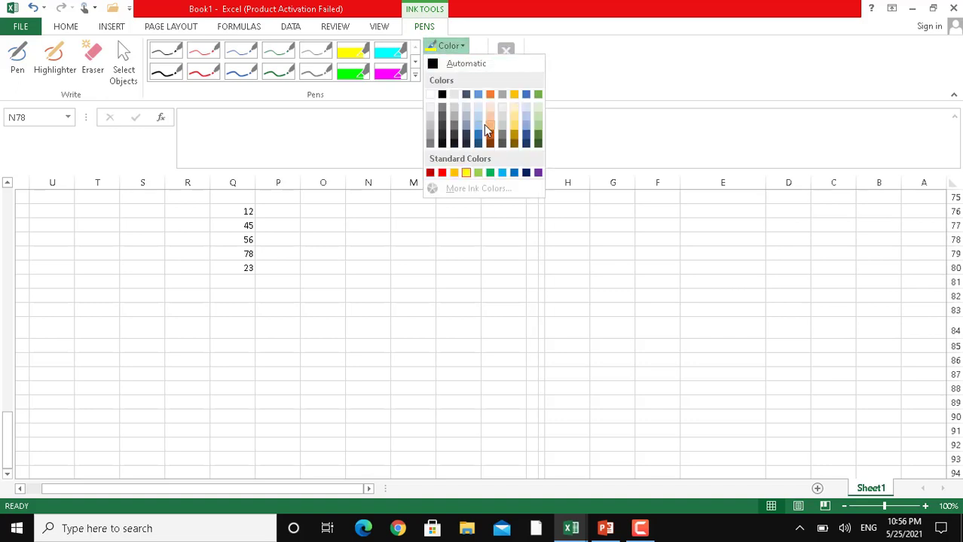
click(21, 64)
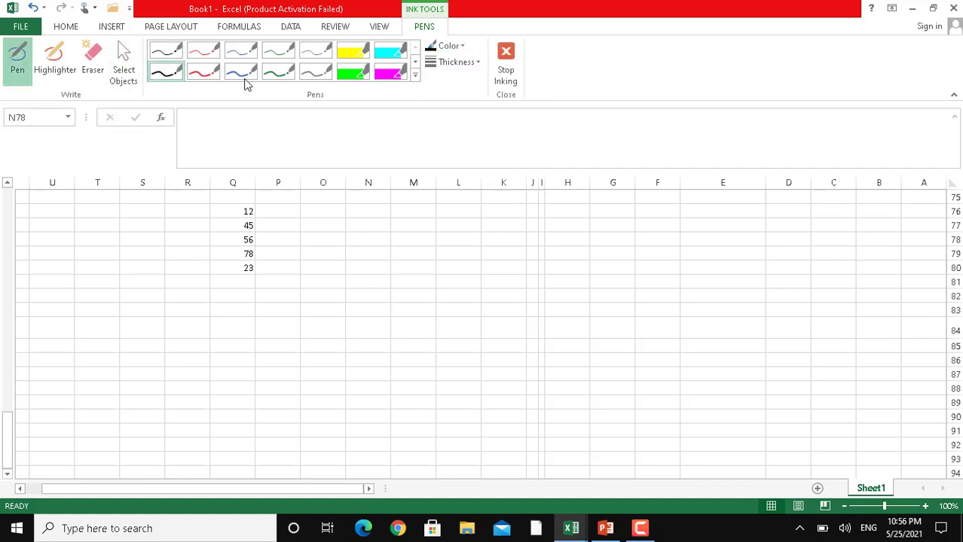
On the View tab, hide and re-show the gridlines, formula bar and row/column headings
click(379, 28)
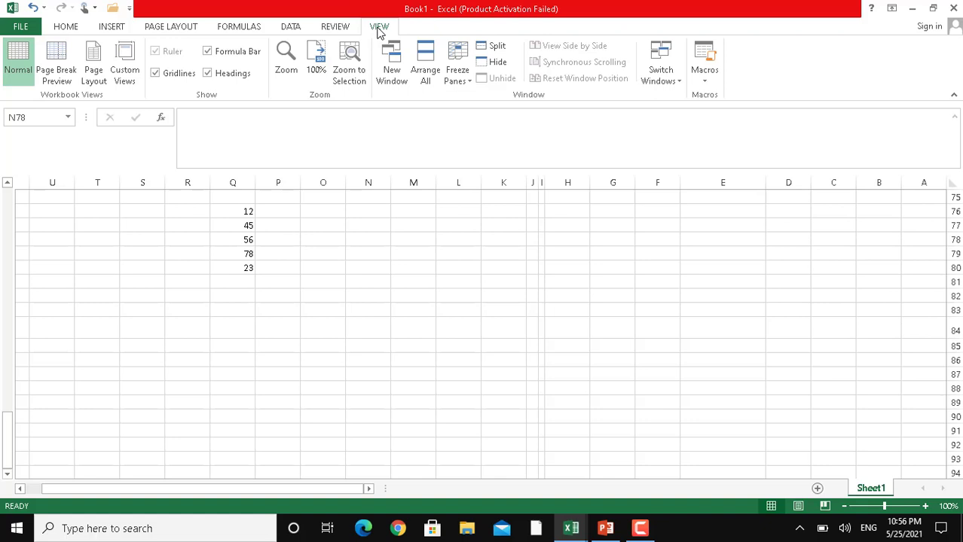
click(155, 73)
click(156, 73)
click(207, 52)
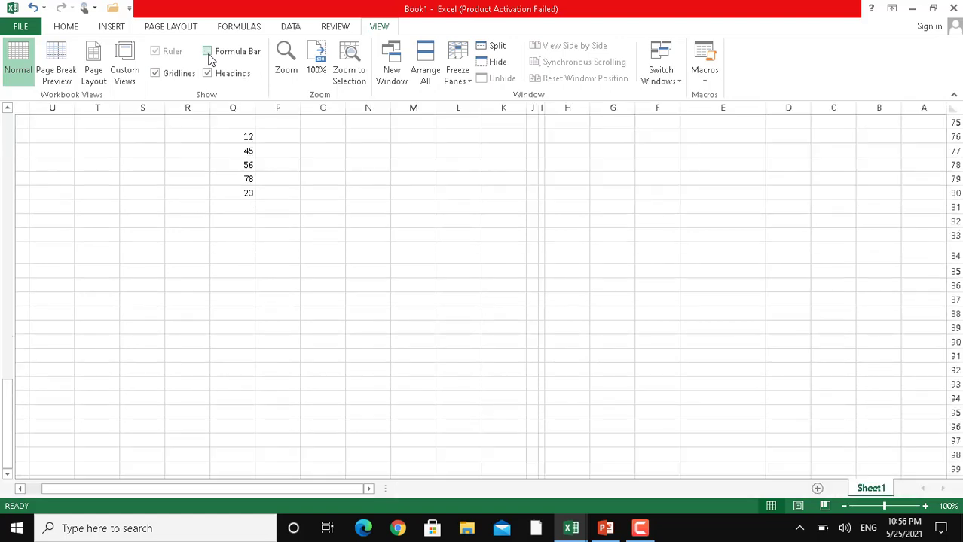
click(208, 52)
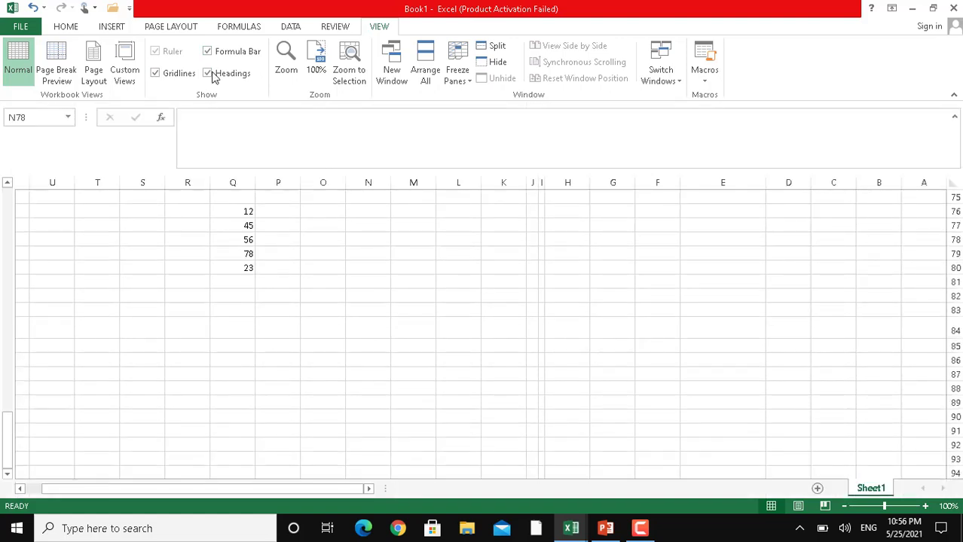
click(210, 75)
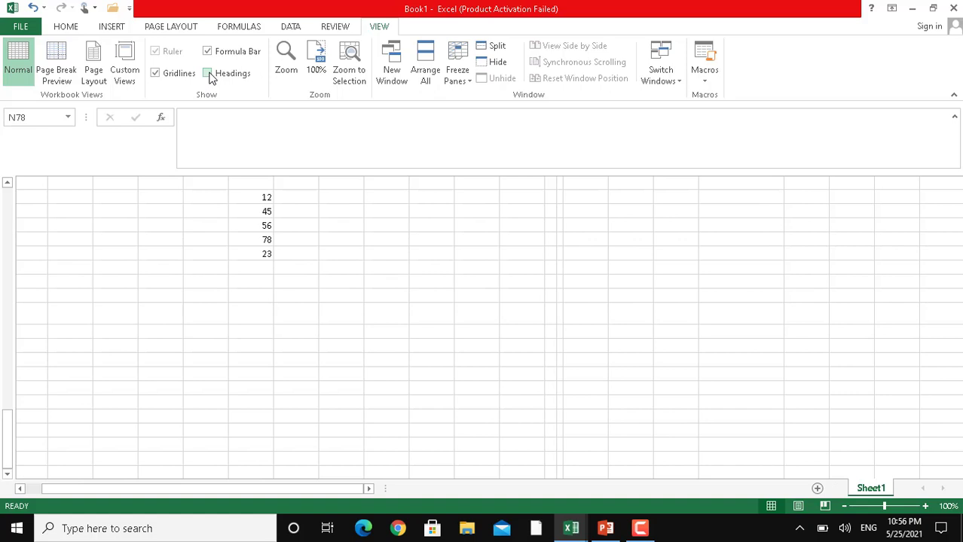
click(209, 73)
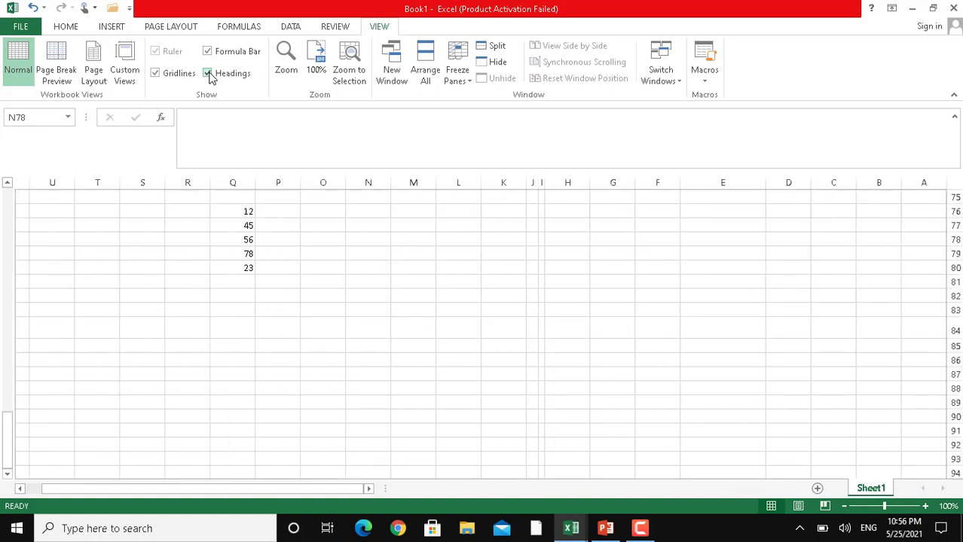
Preview Page Layout and Page Break Preview, return to Normal view, and open Custom Views
click(95, 70)
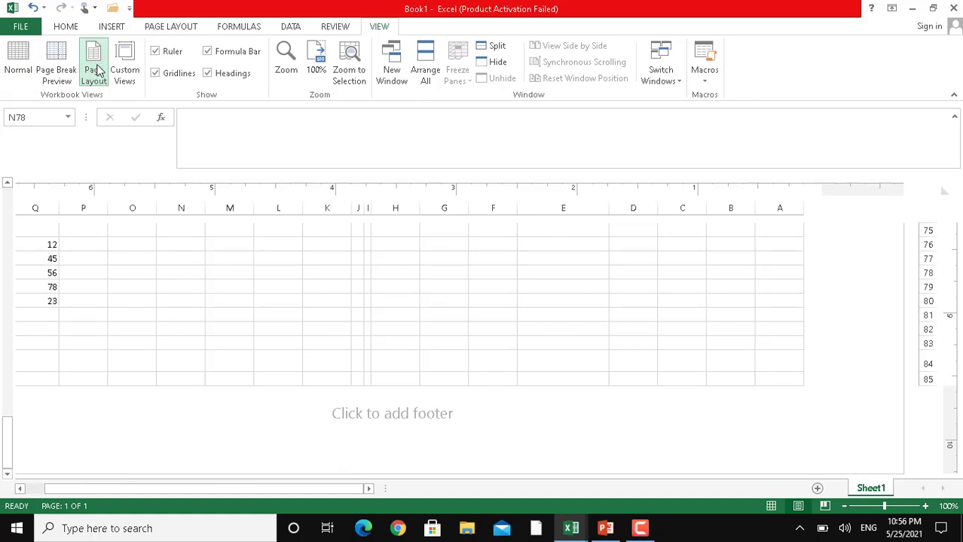
click(95, 70)
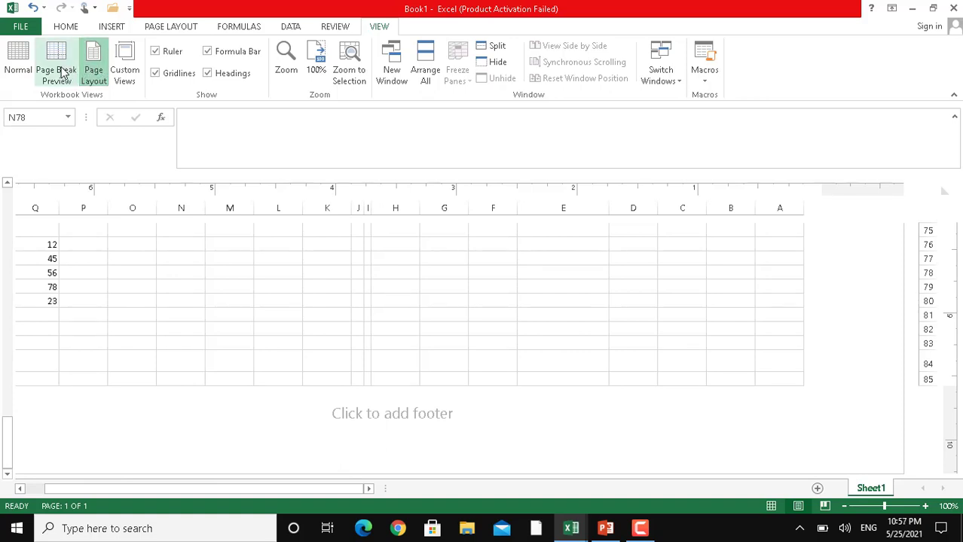
click(64, 72)
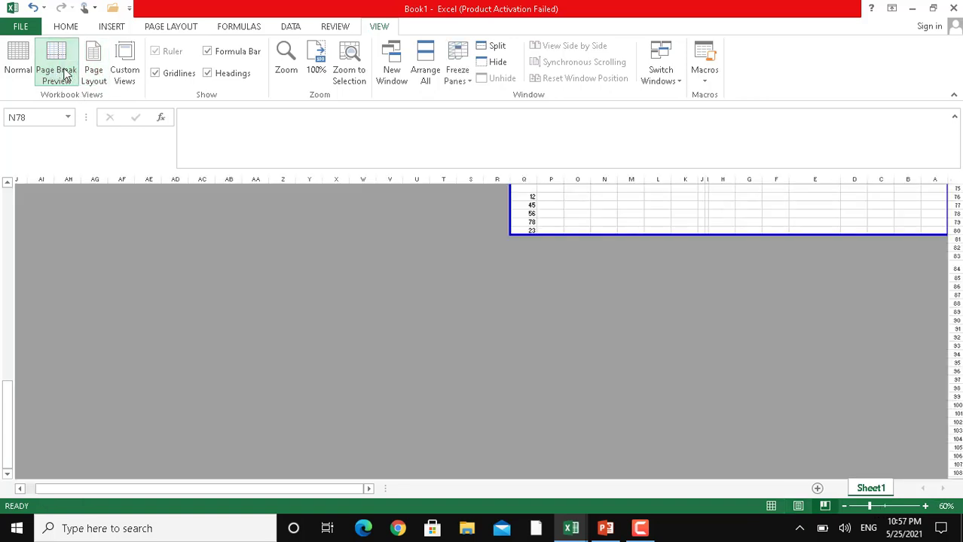
click(19, 66)
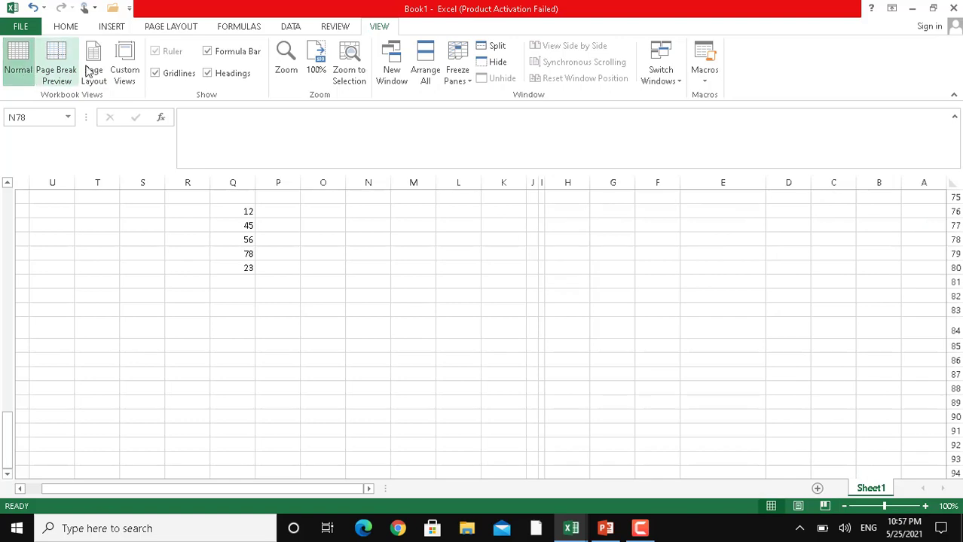
click(125, 70)
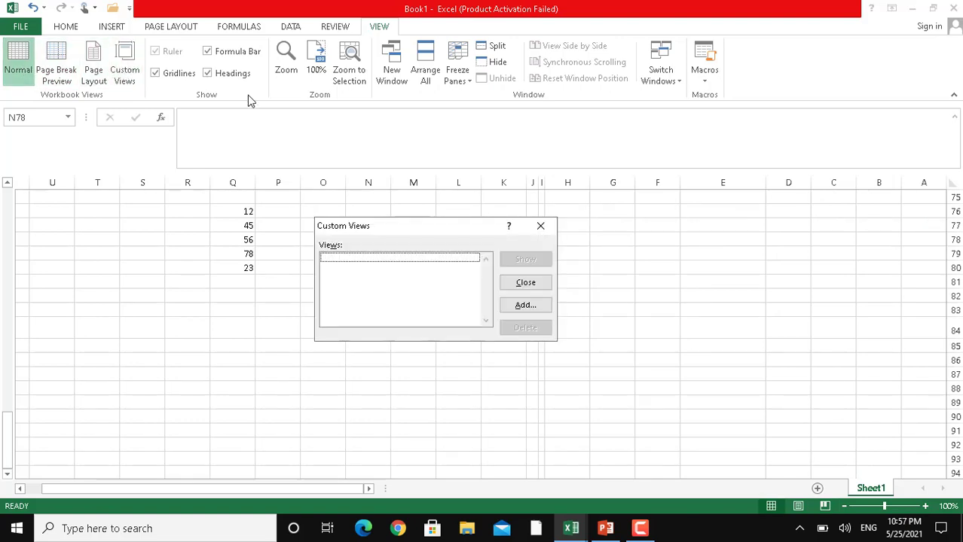
Close the Custom Views dialog
click(540, 229)
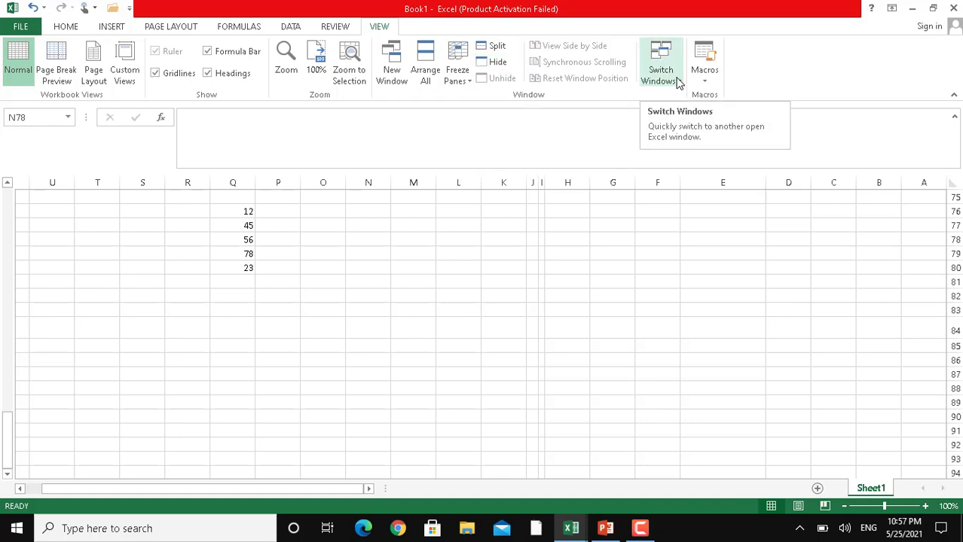
Stay on the Book1 window from Switch Windows and select cell H84
click(661, 75)
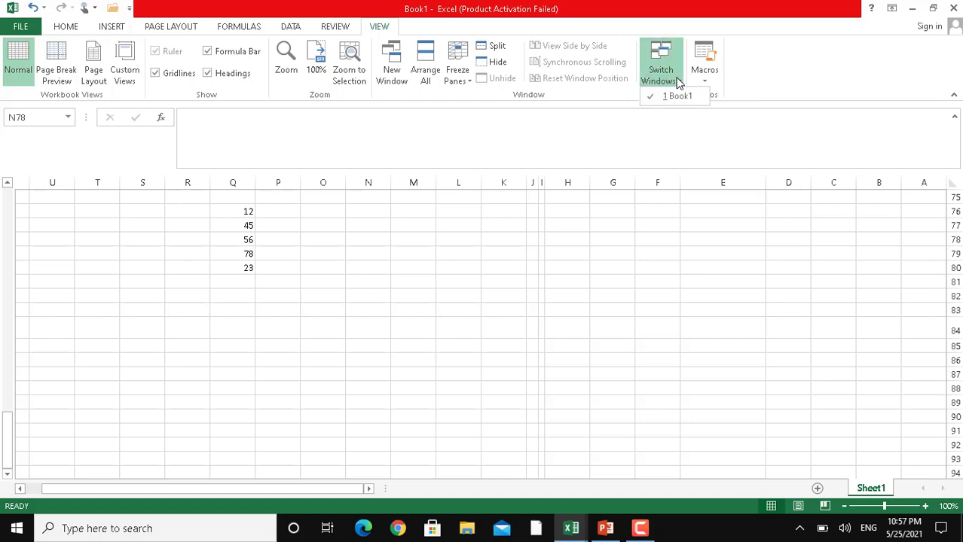
click(673, 98)
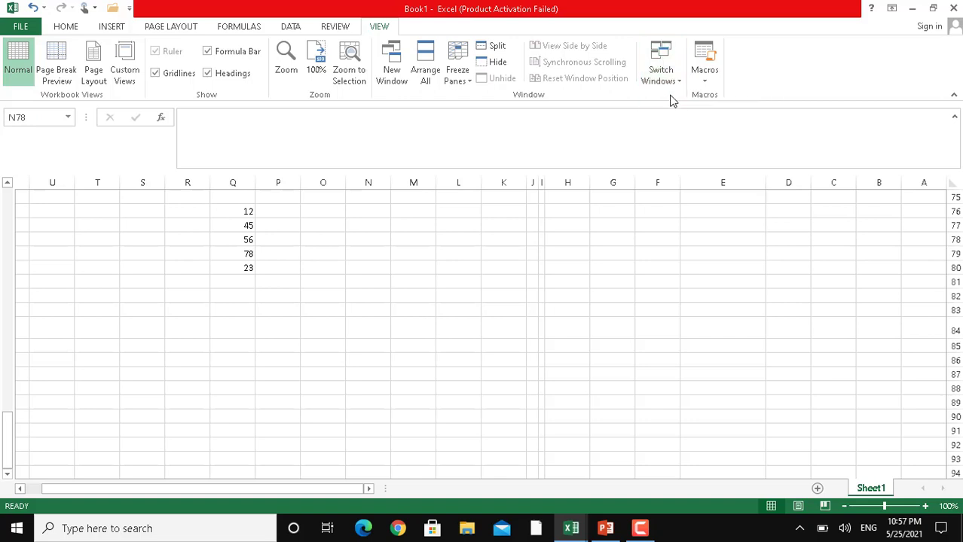
mouse_move(566, 533)
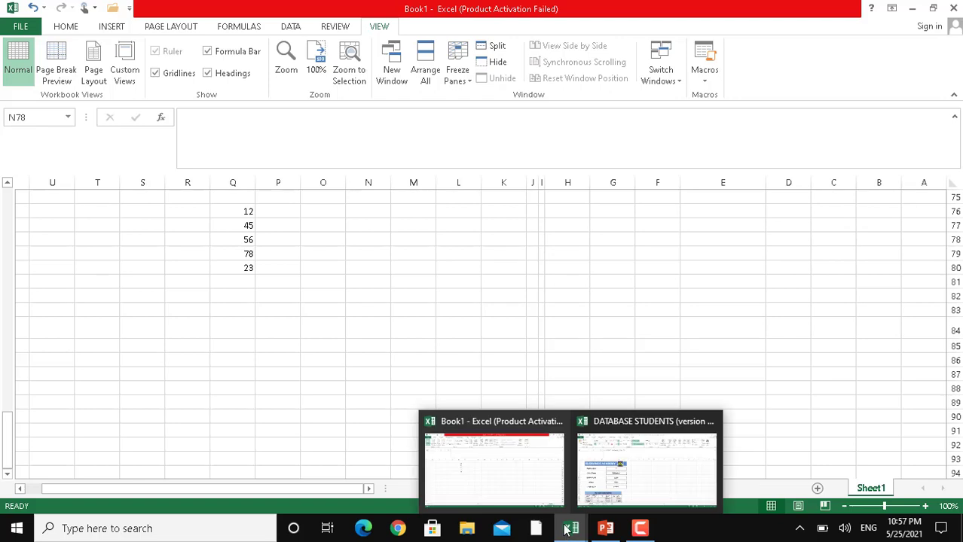
click(589, 329)
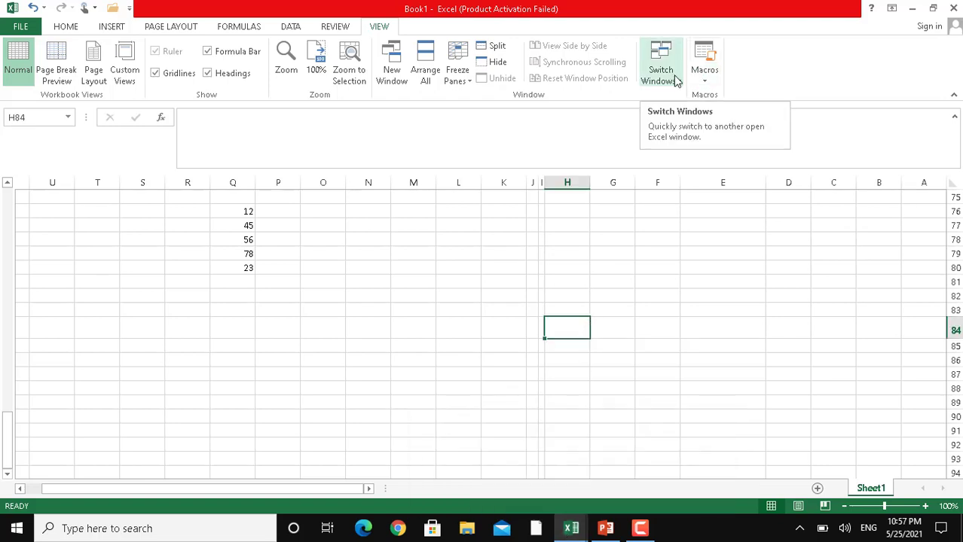
Reopen Switch Windows, open and dismiss the Macros menu, then select cells P76 and Q76
click(679, 84)
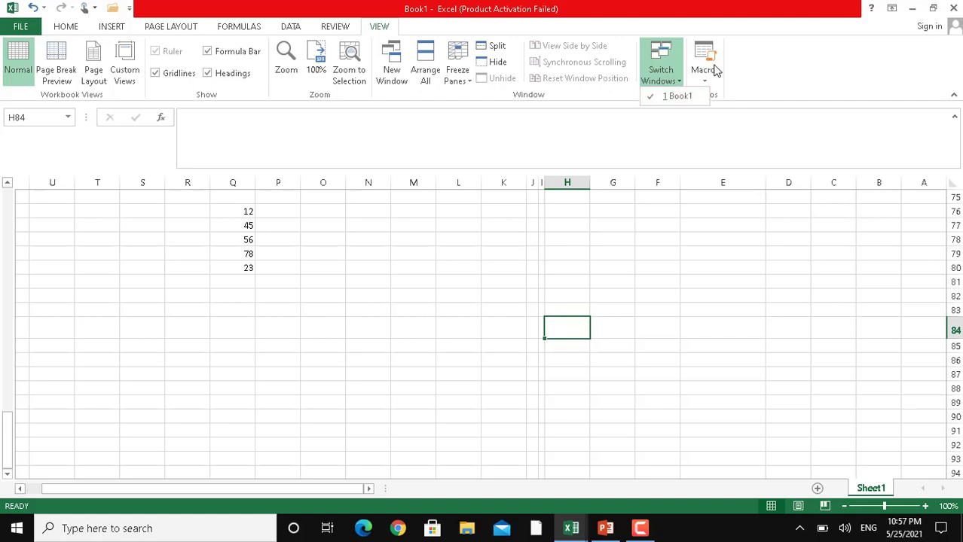
click(708, 87)
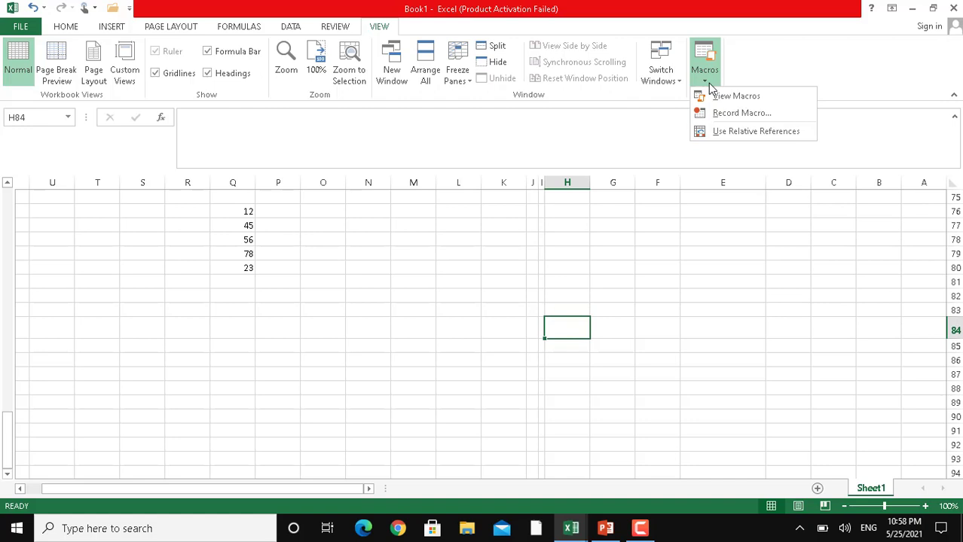
click(251, 220)
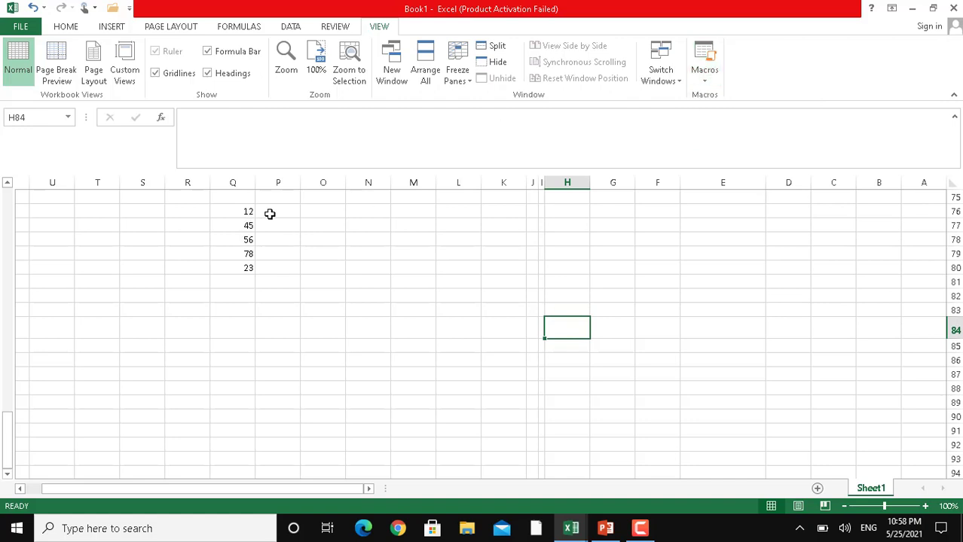
click(268, 213)
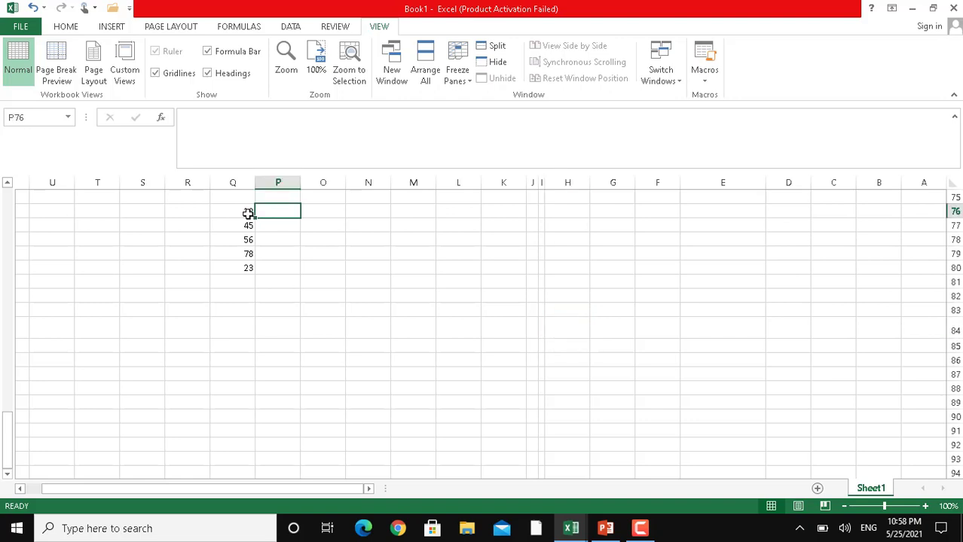
click(248, 213)
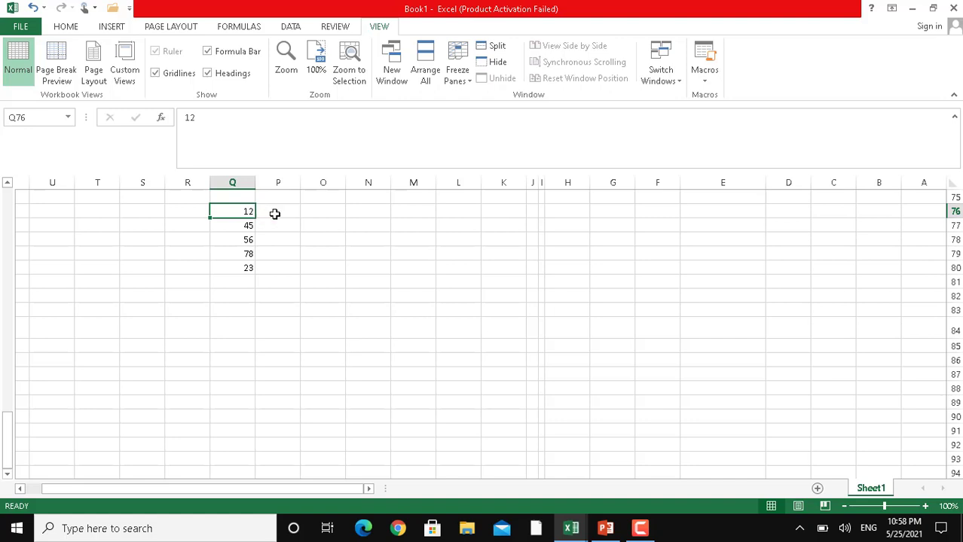
click(276, 214)
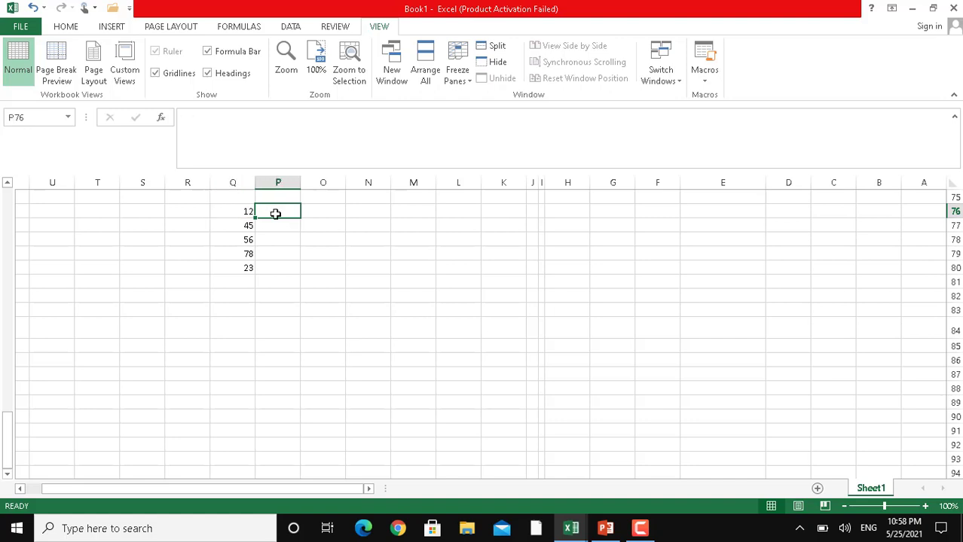